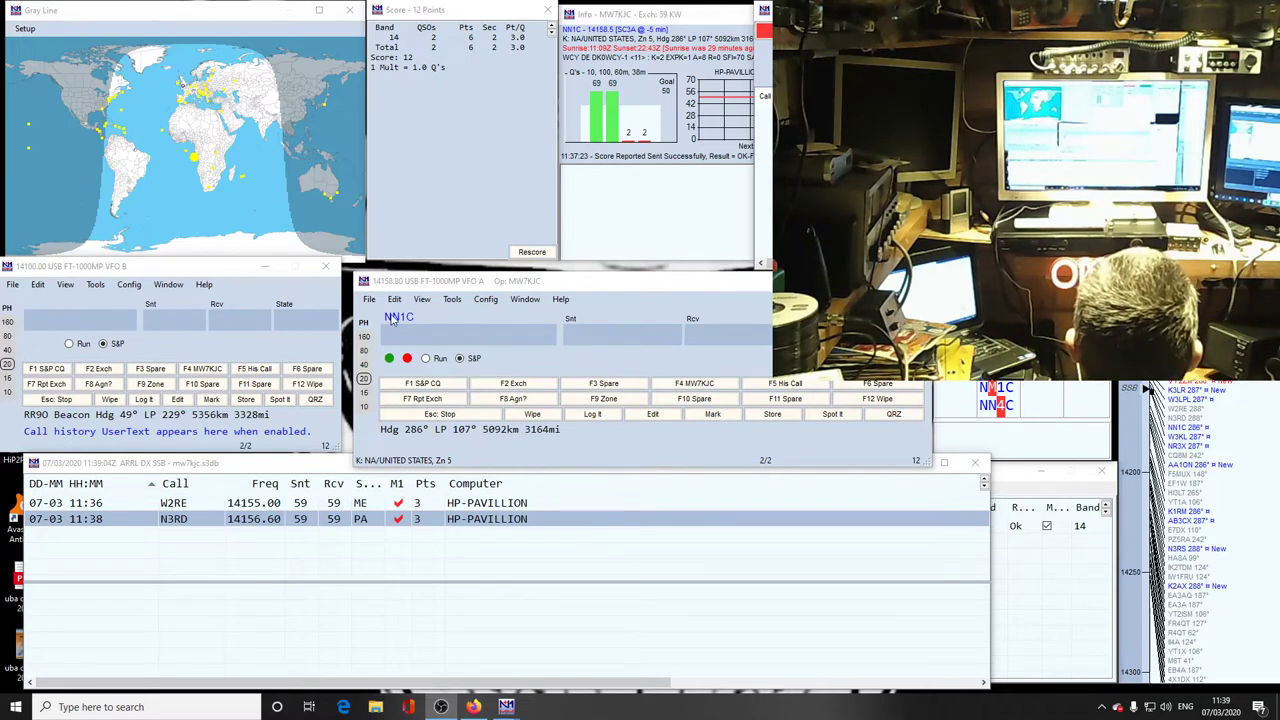
Step: Log the contact with NN1C on 20 metres using signal report 59 both ways and exchange MA
left_click(395, 318)
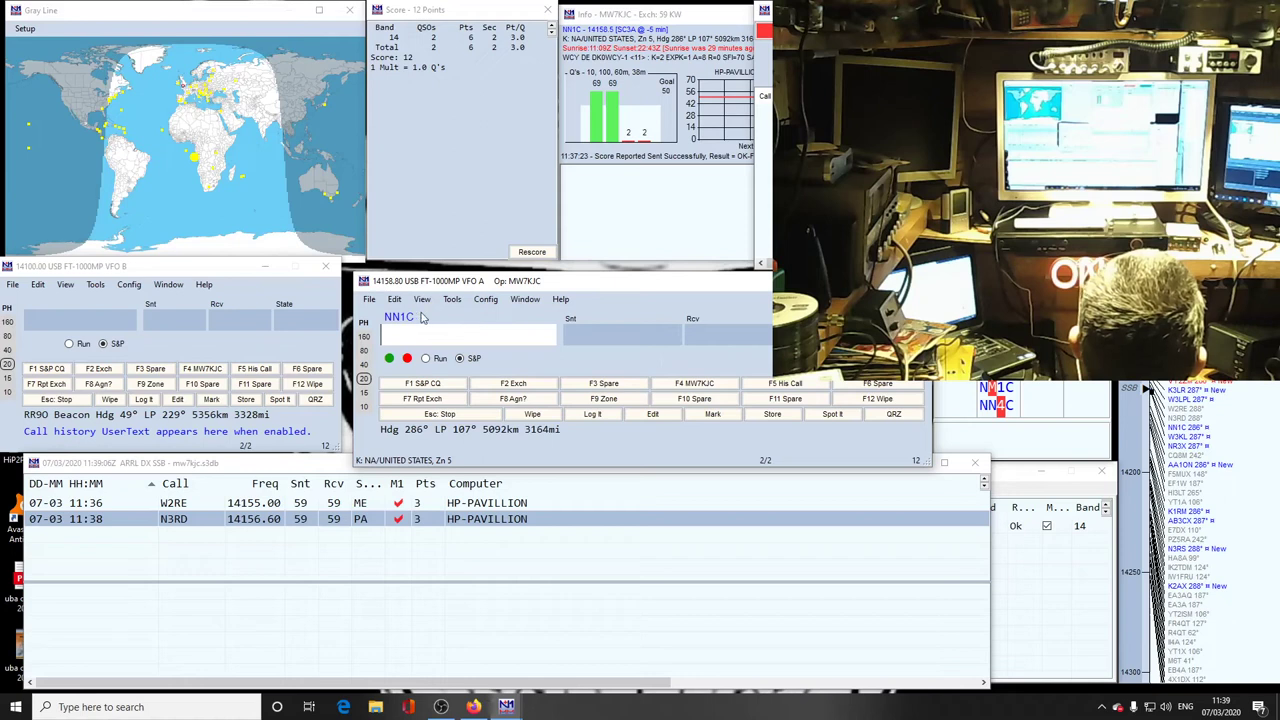
key("space")
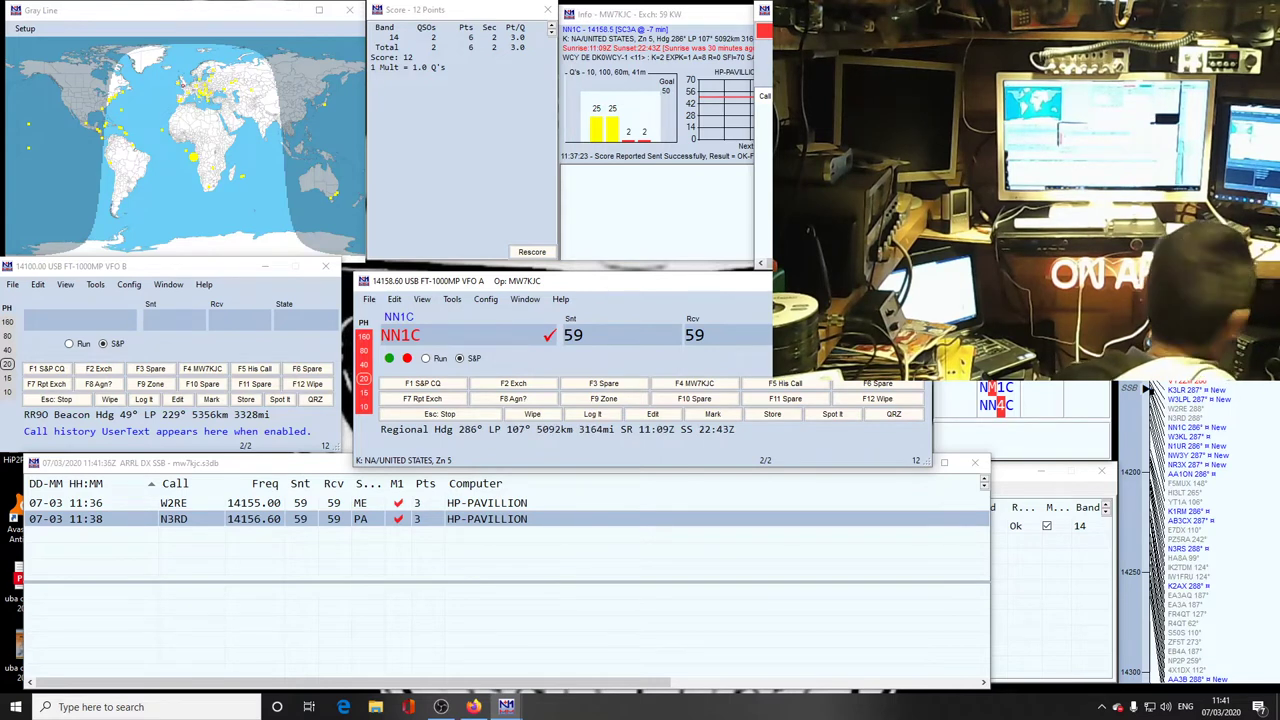
key("Return")
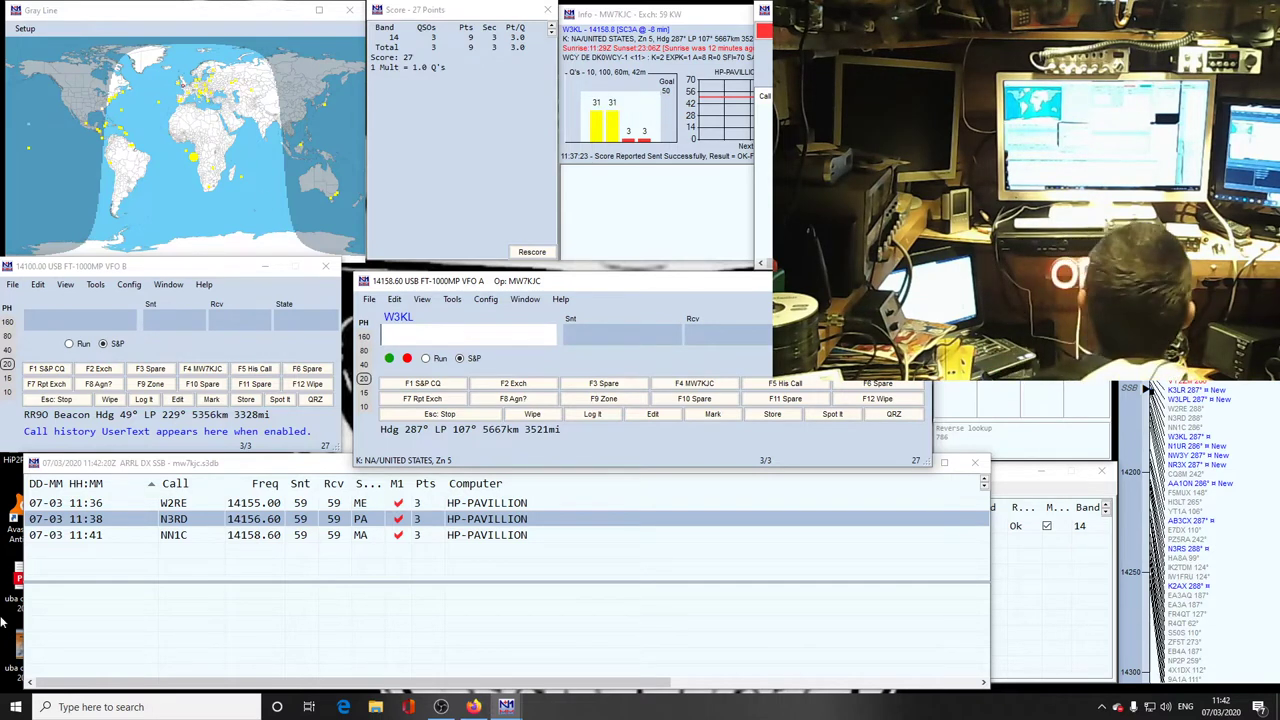
Step: Switch to Firefox and open the My Scoring page on the live contest score site
left_click(474, 706)
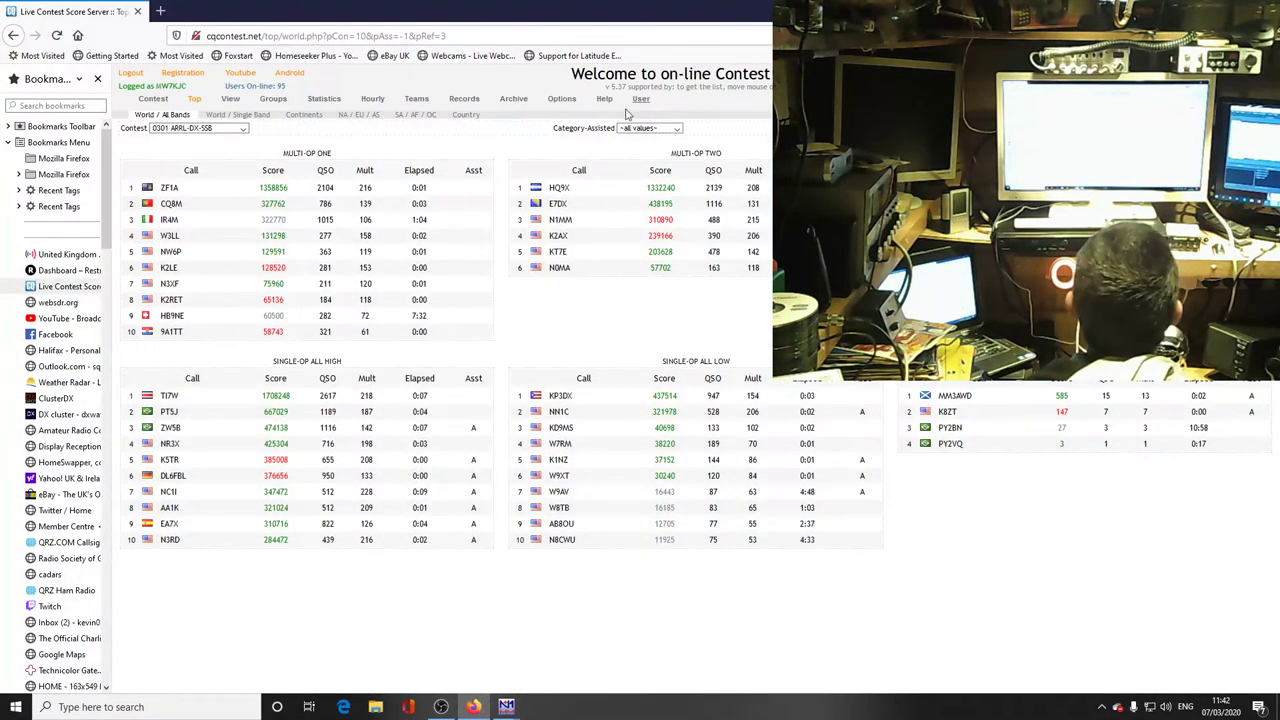
mouse_move(640, 100)
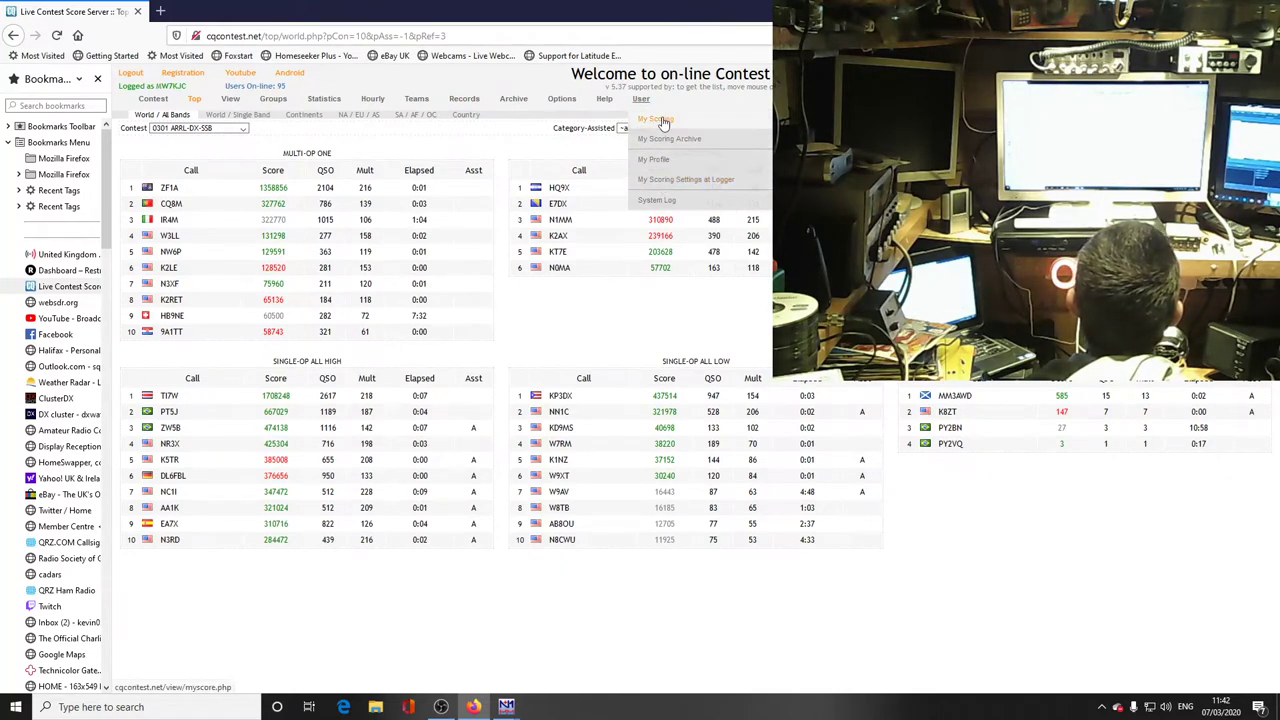
mouse_move(147, 110)
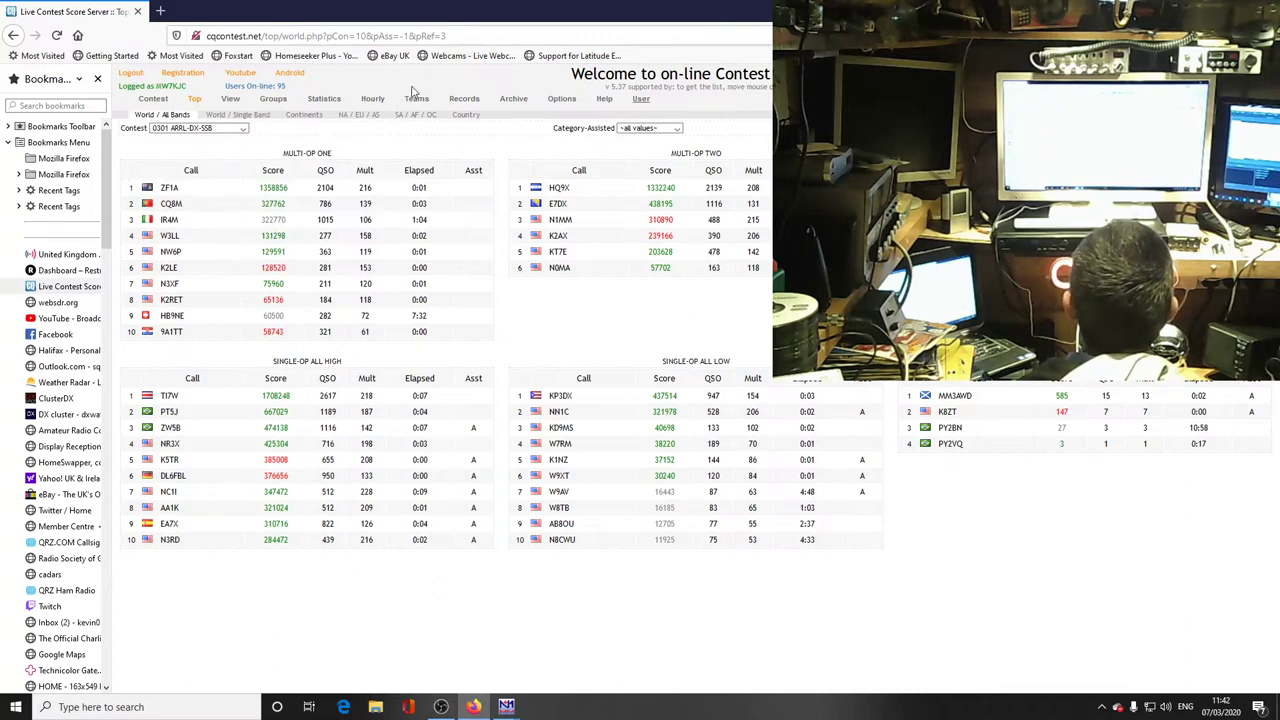
mouse_move(568, 98)
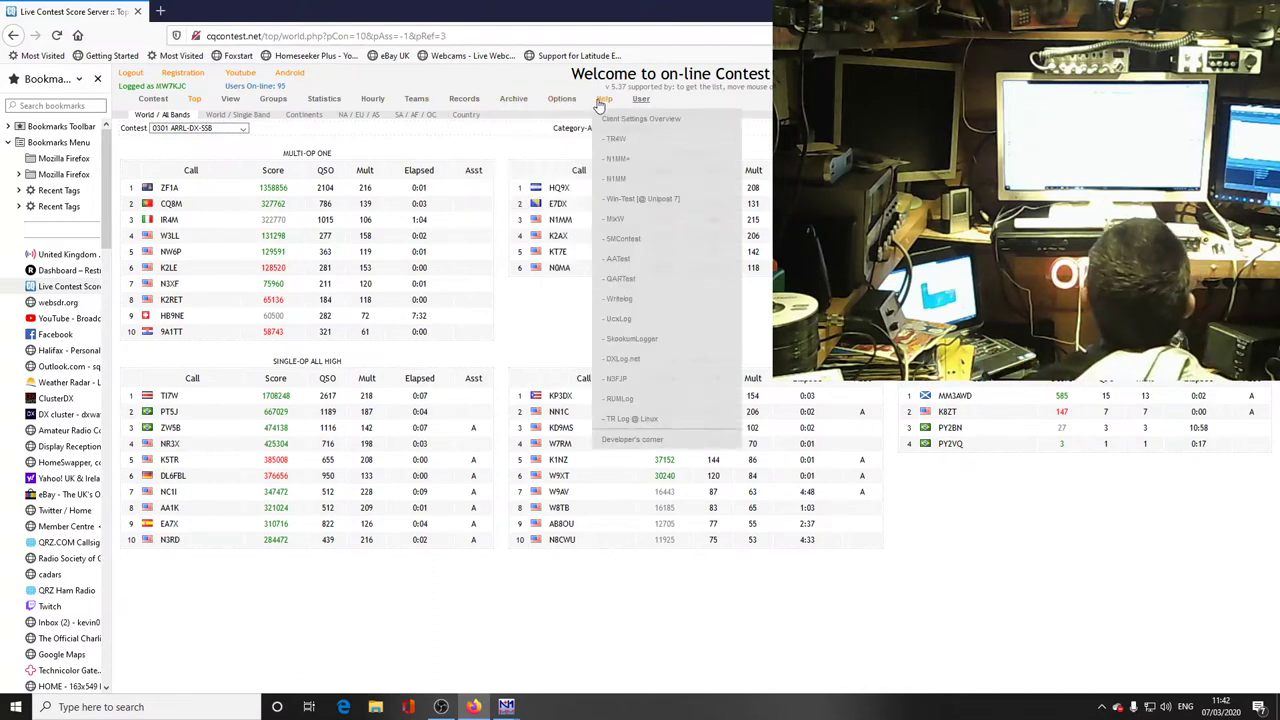
left_click(650, 120)
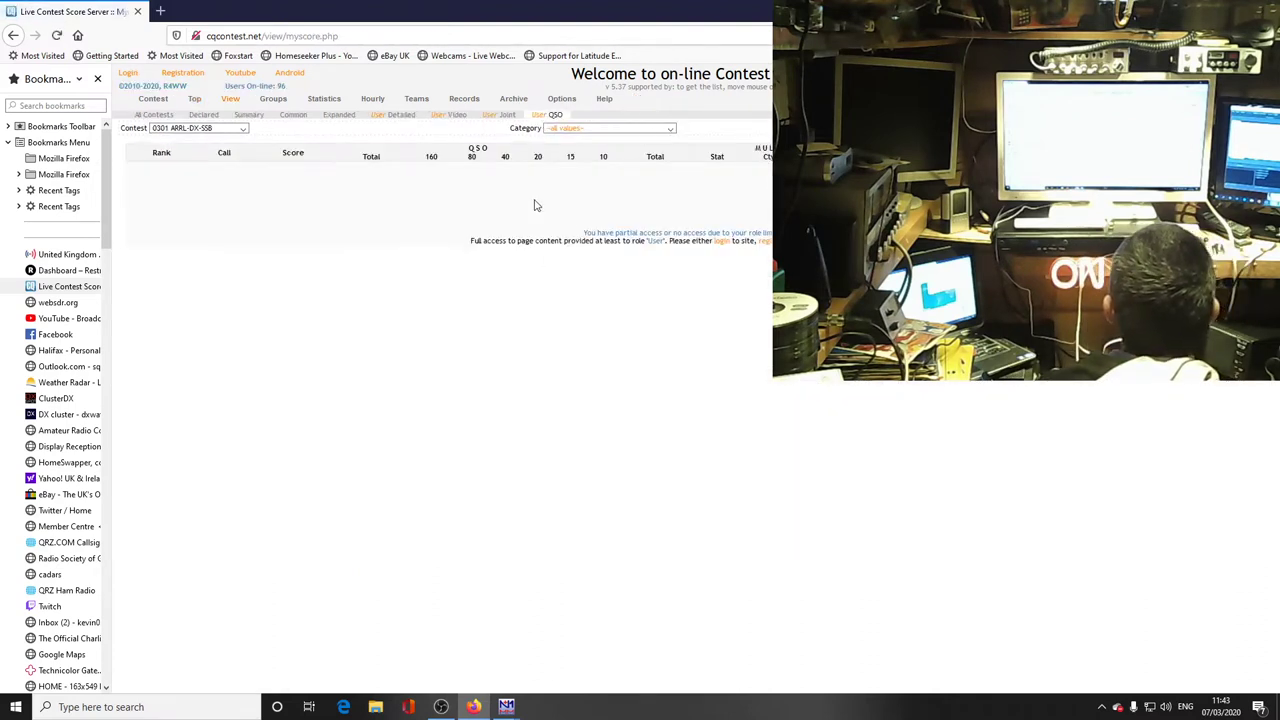
Step: Log in to the live contest score site
mouse_move(604, 103)
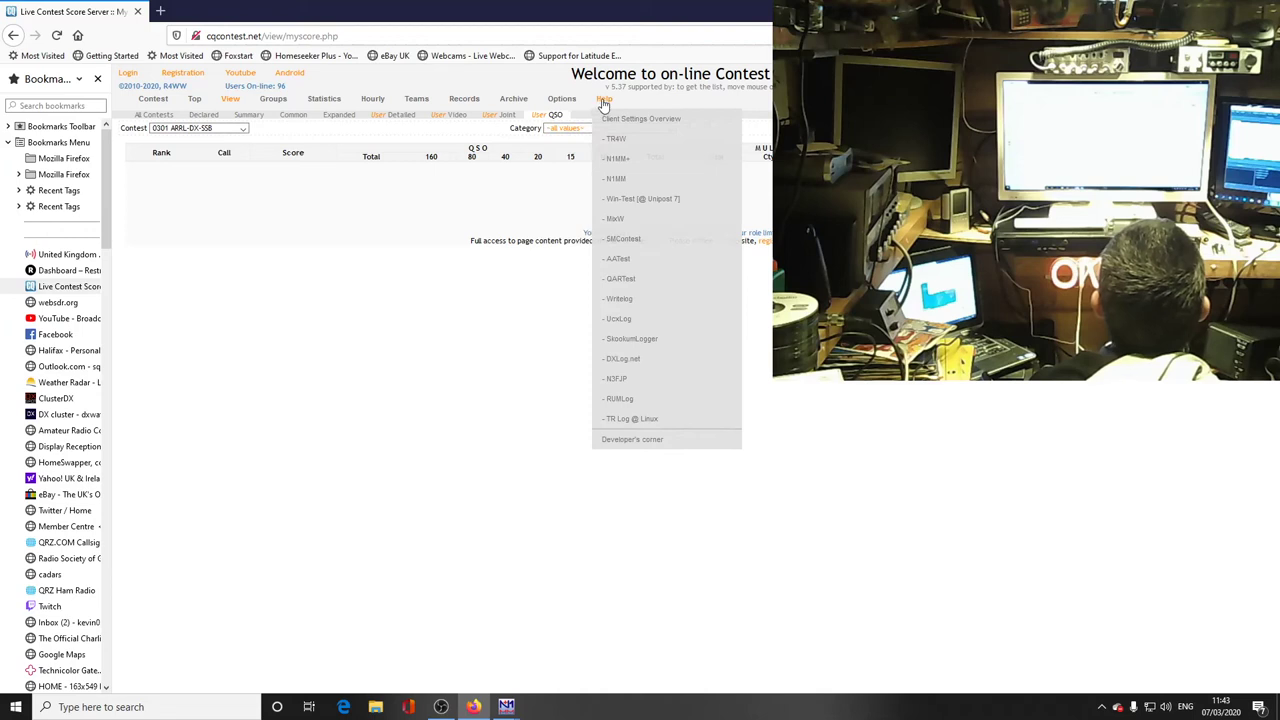
left_click(126, 78)
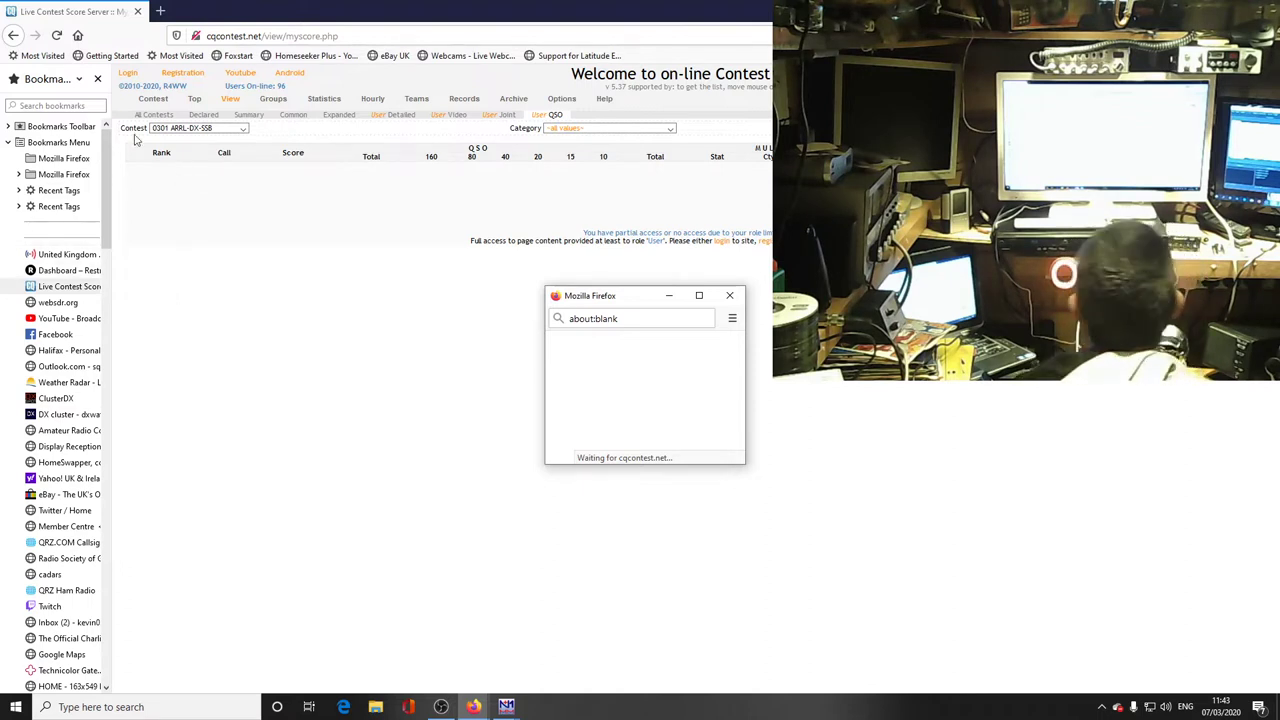
left_click(636, 420)
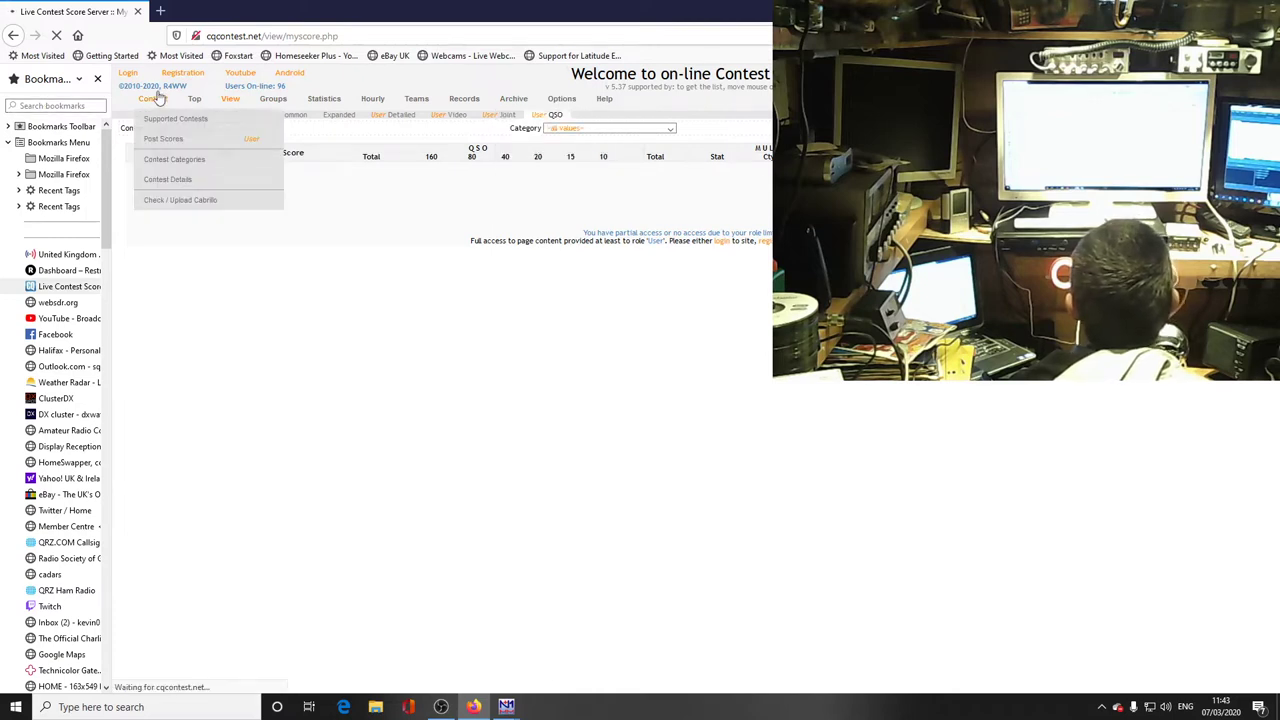
Step: Open the My Scoring page of the logged-in account
mouse_move(155, 100)
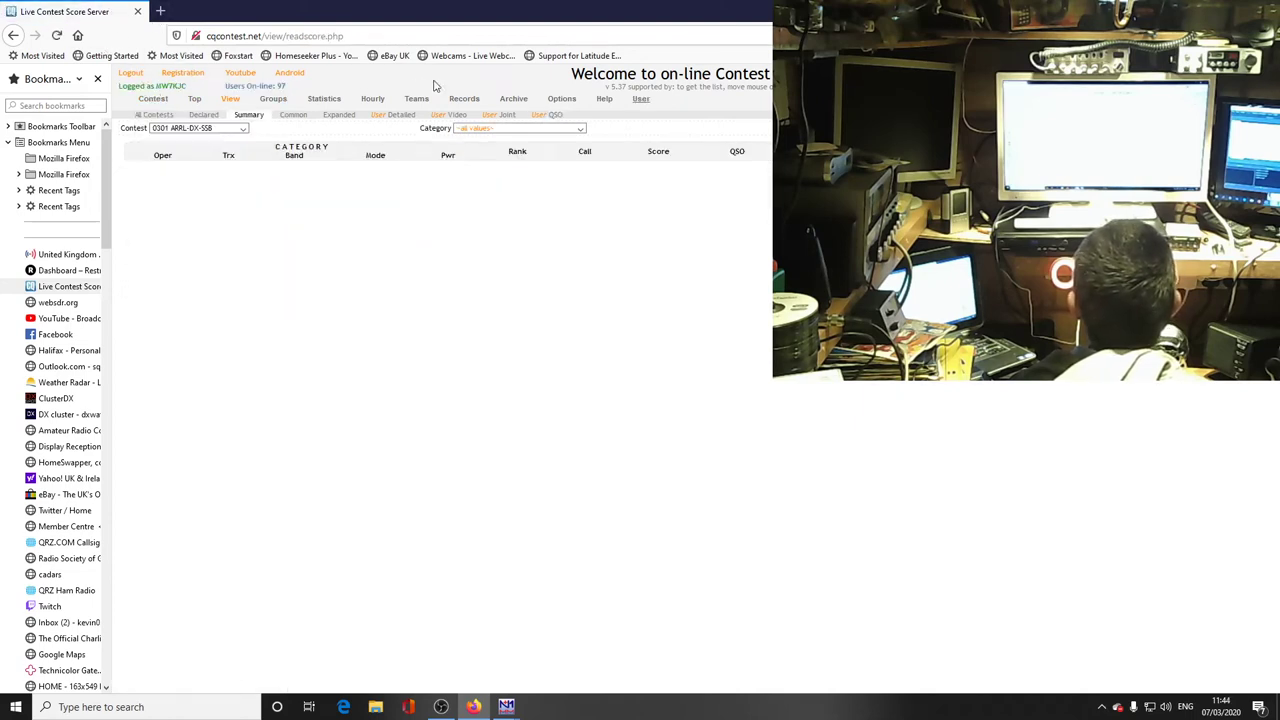
mouse_move(619, 111)
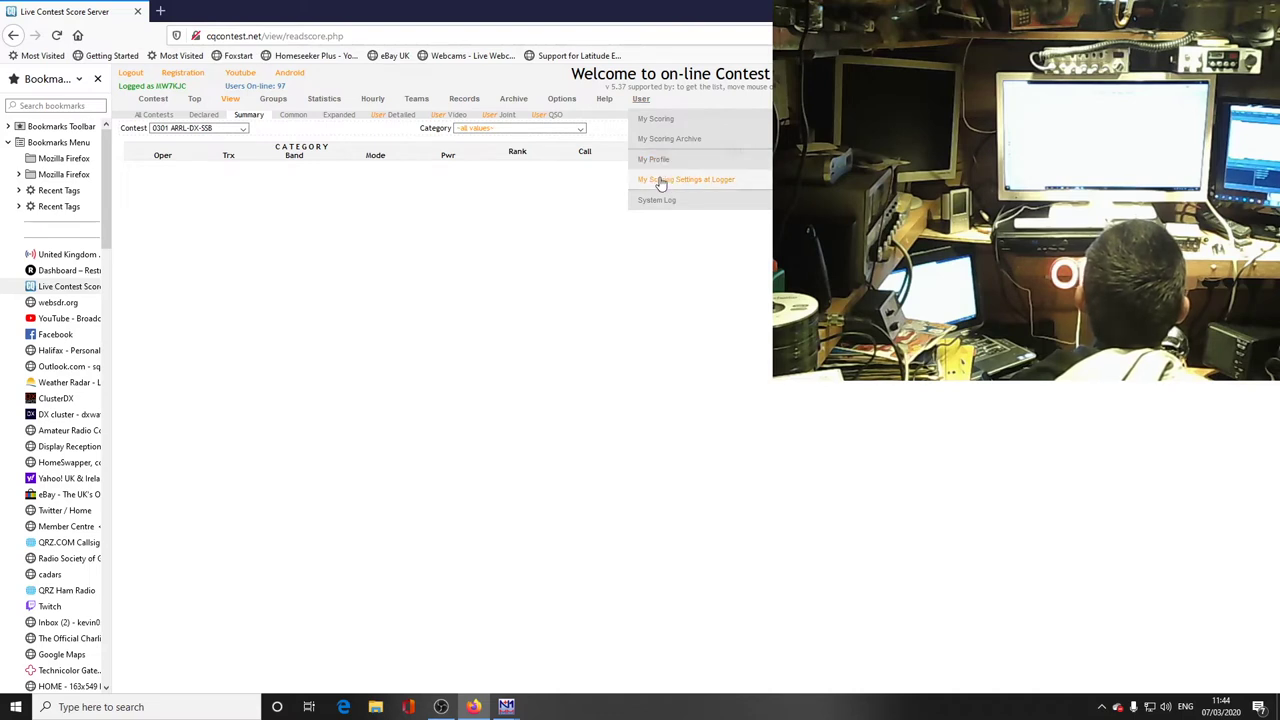
left_click(647, 126)
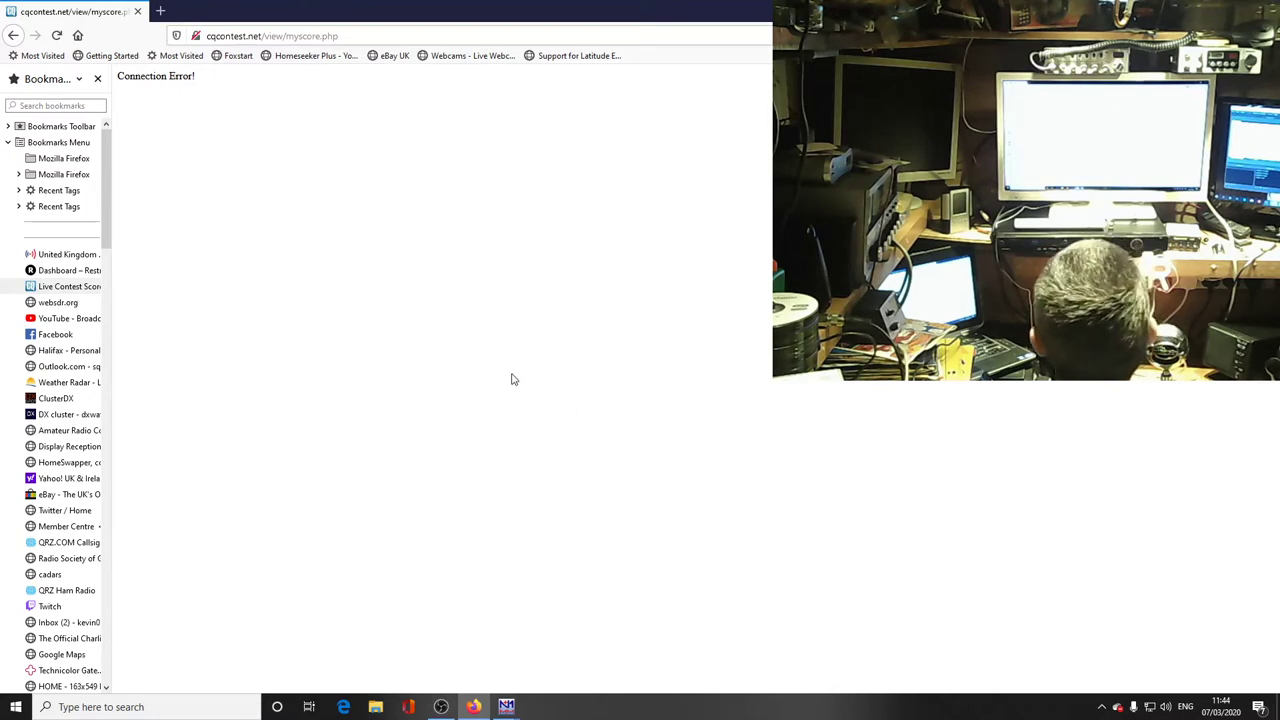
Step: Reload the scoring page and reopen the contest score site from its bookmark
left_click(56, 36)
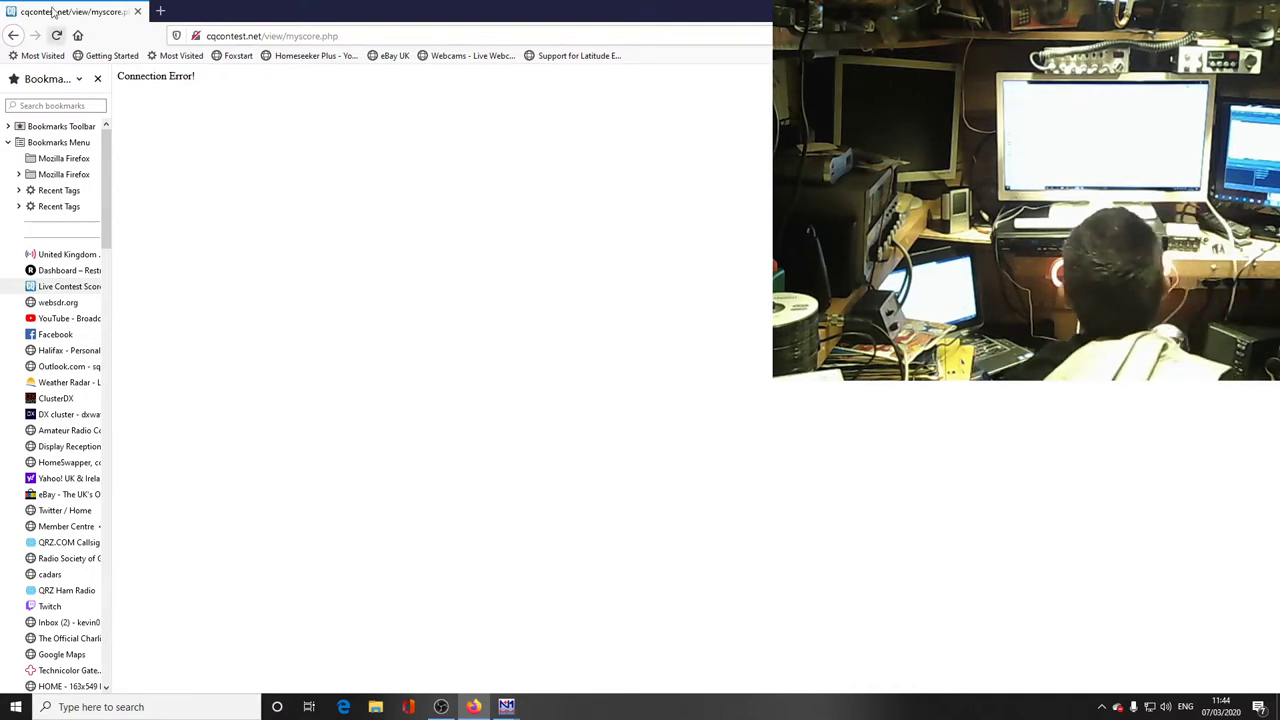
left_click(61, 287)
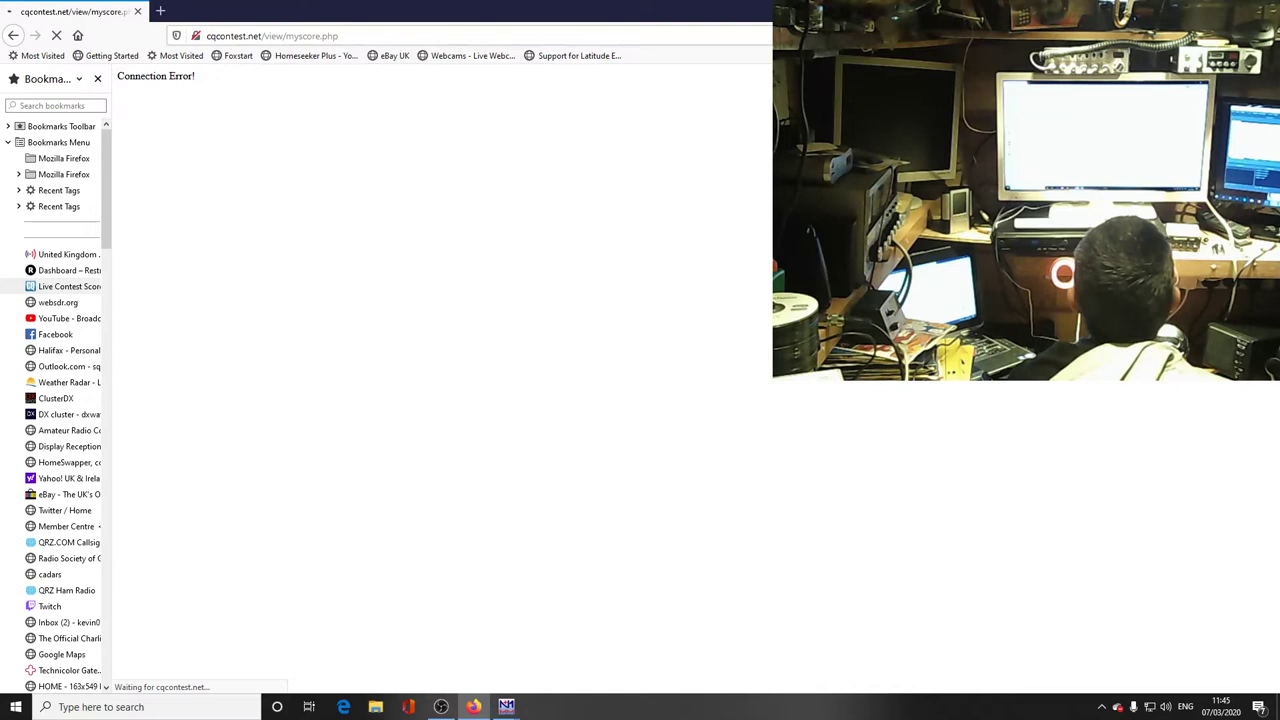
Step: Switch back to N1MM Logger and rescore the ARRL DX SSB contest log
mouse_move(510, 706)
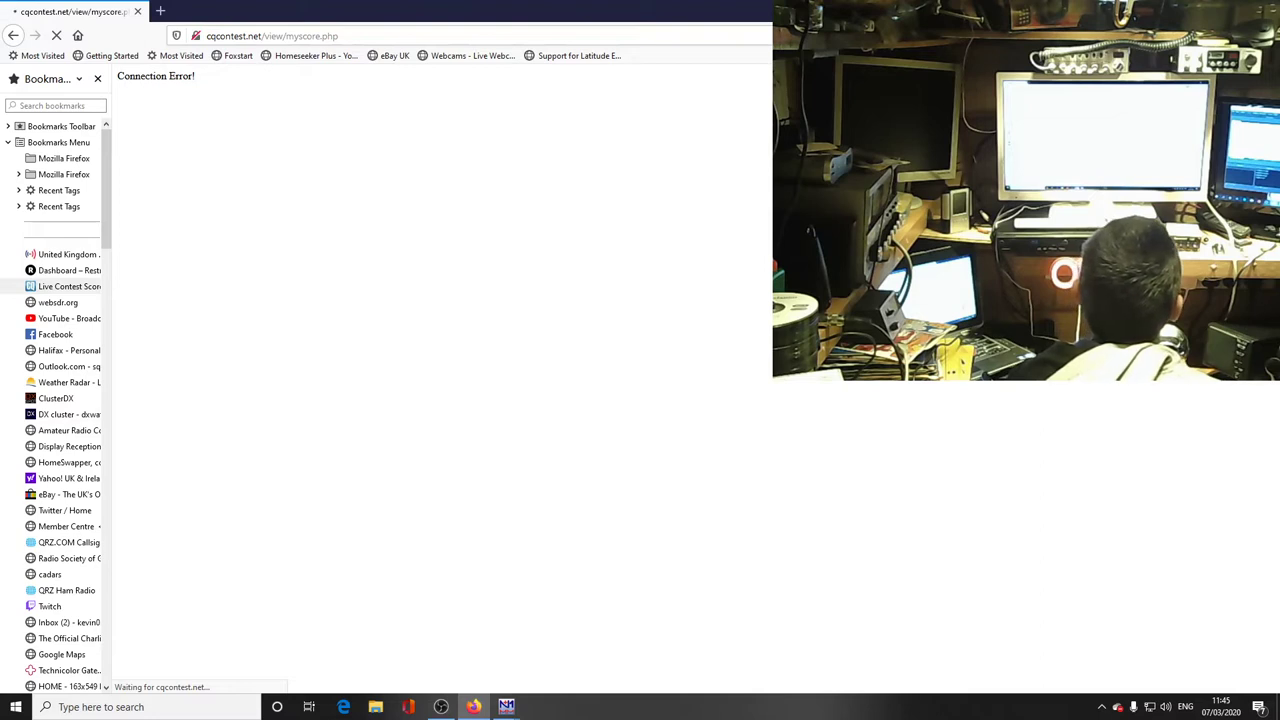
key("alt+Tab")
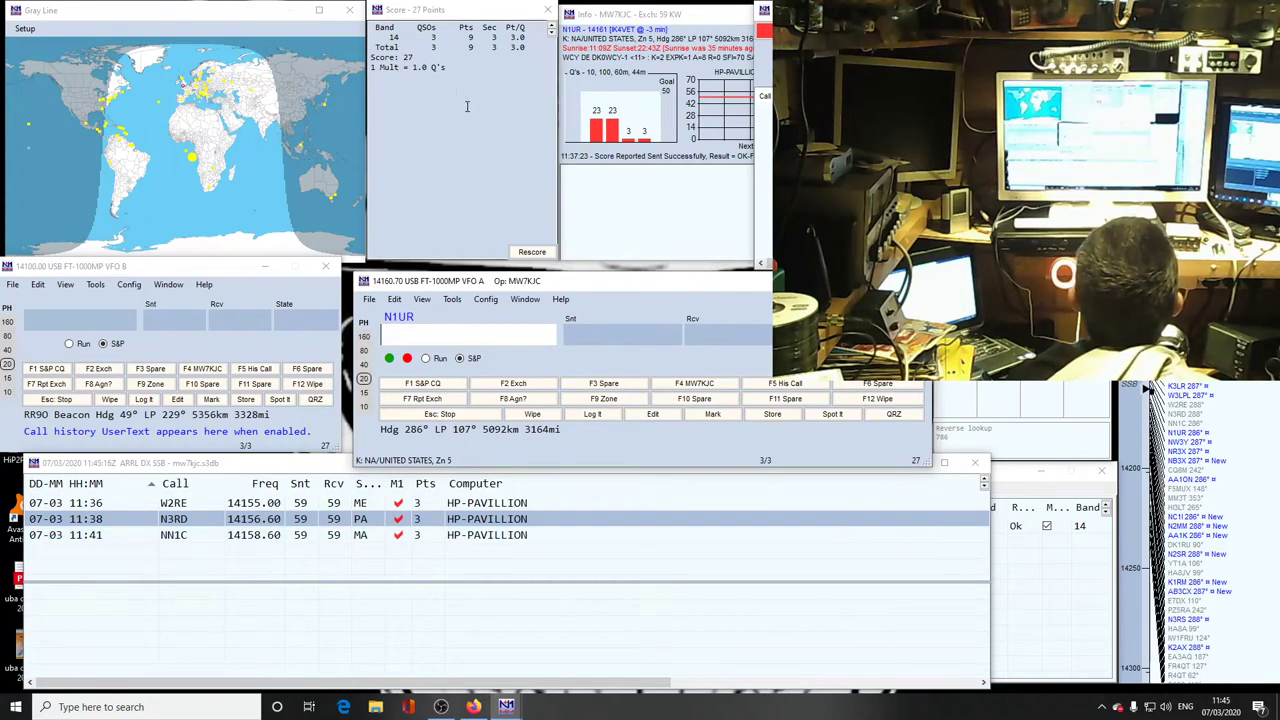
left_click(530, 253)
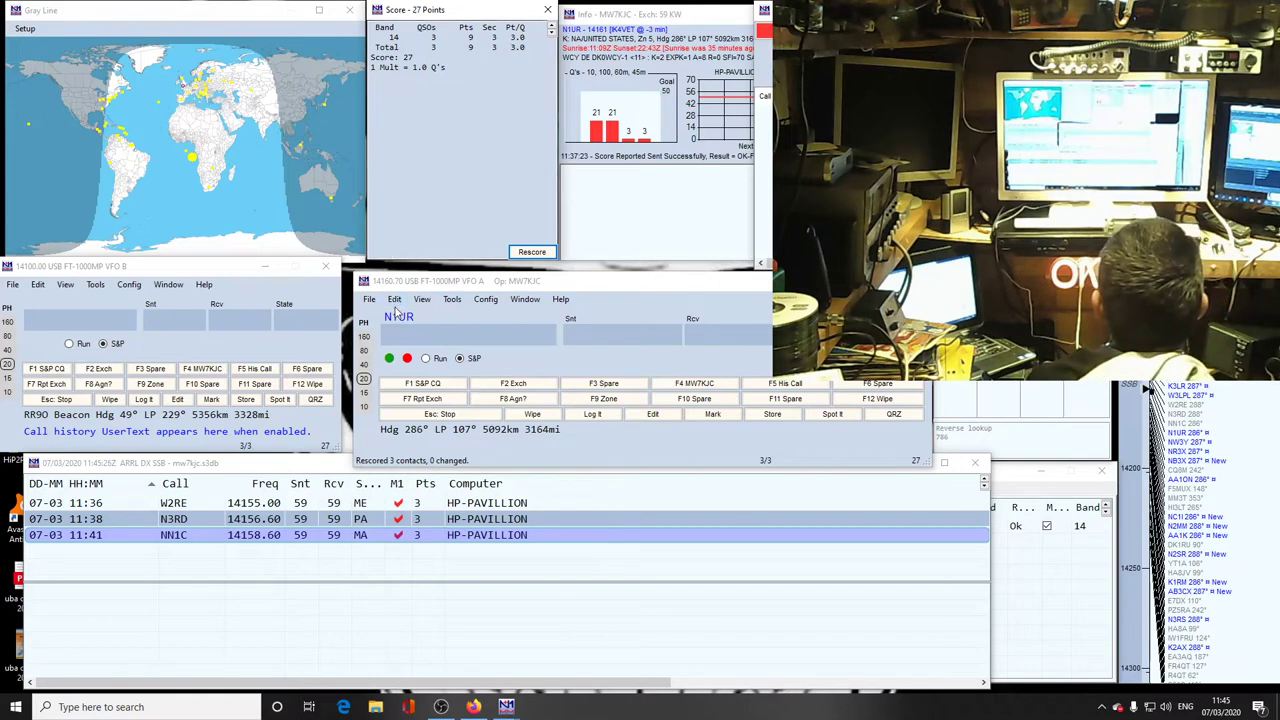
left_click(396, 314)
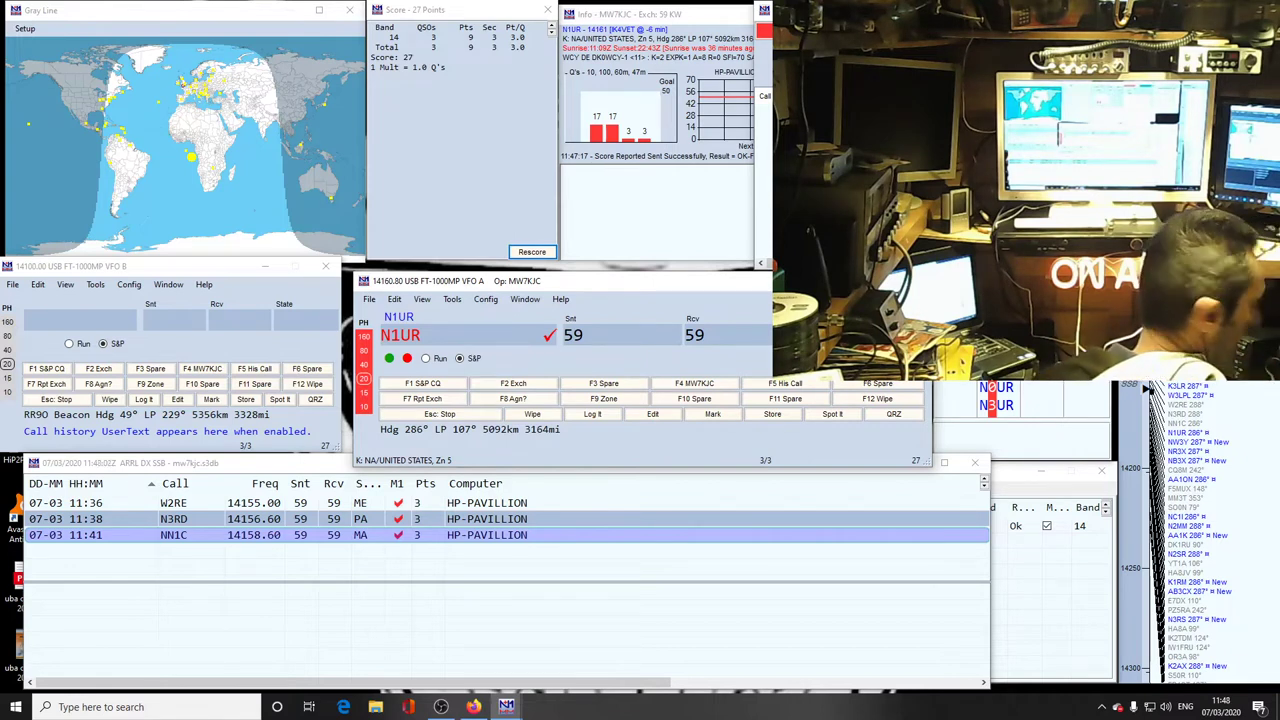
key("Return")
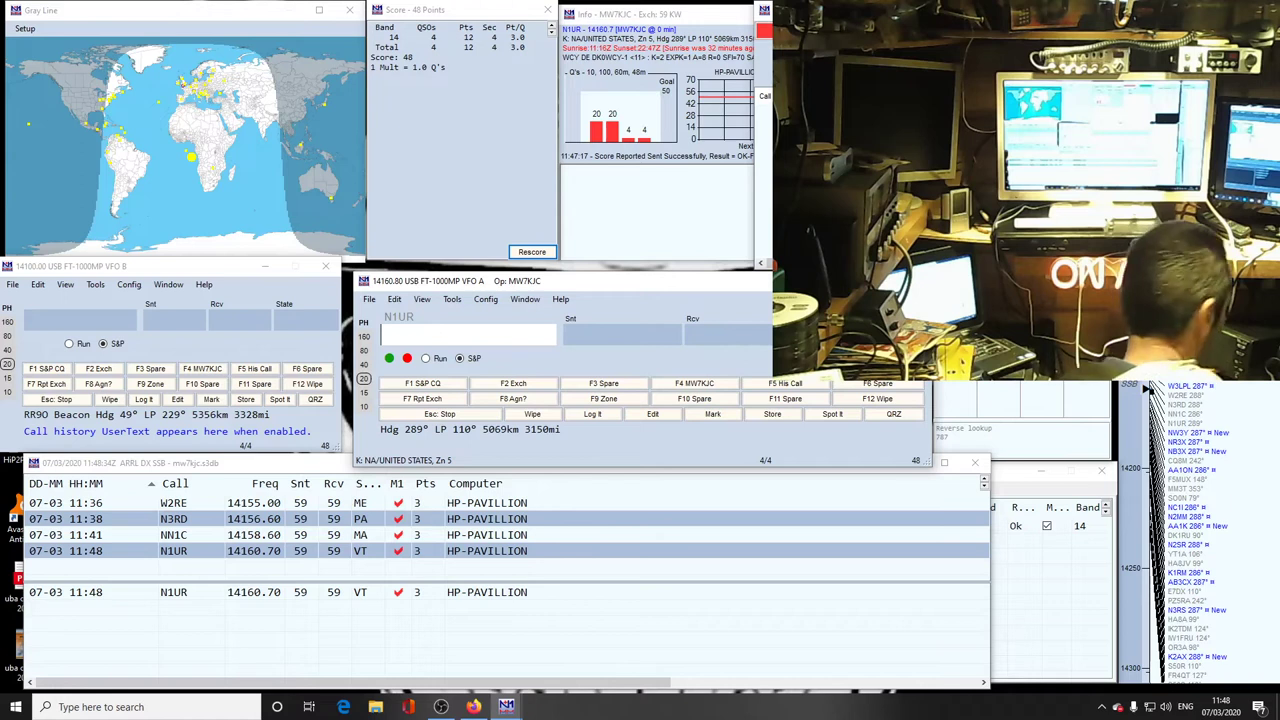
Step: Switch to Firefox, check the My Scoring page, and view and close the My Scoring Settings at Logger window
left_click(473, 706)
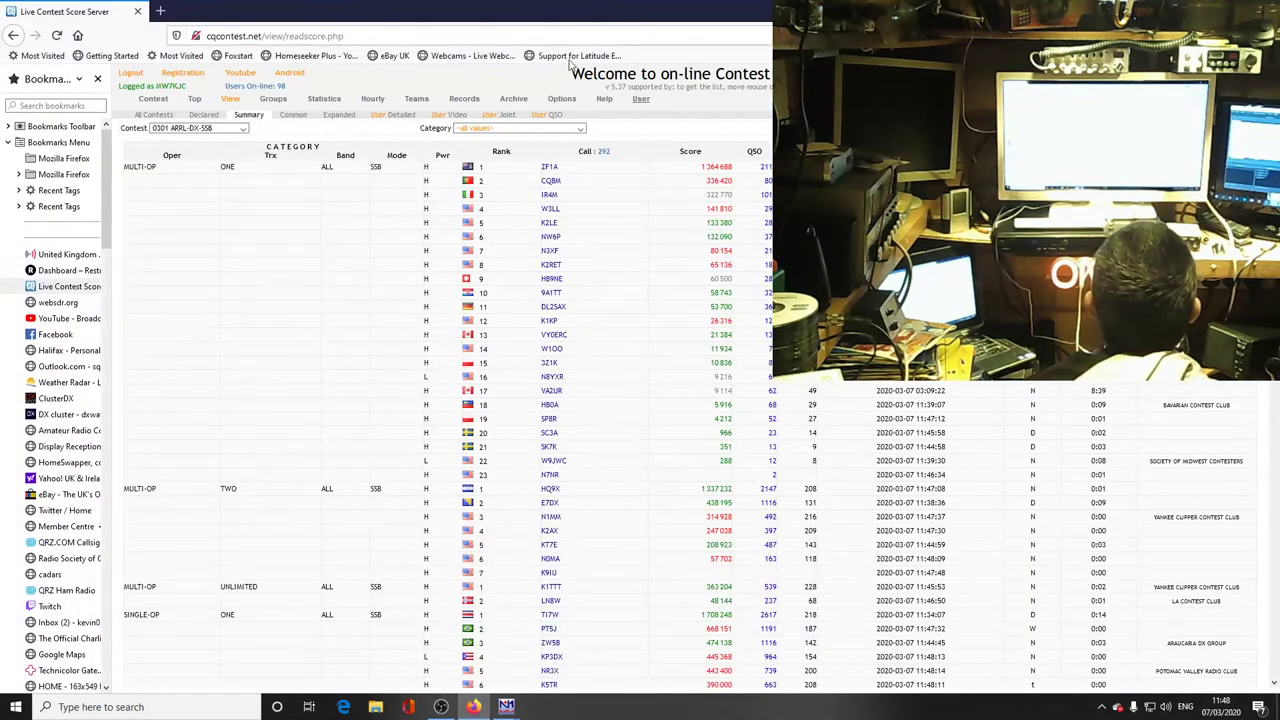
mouse_move(630, 113)
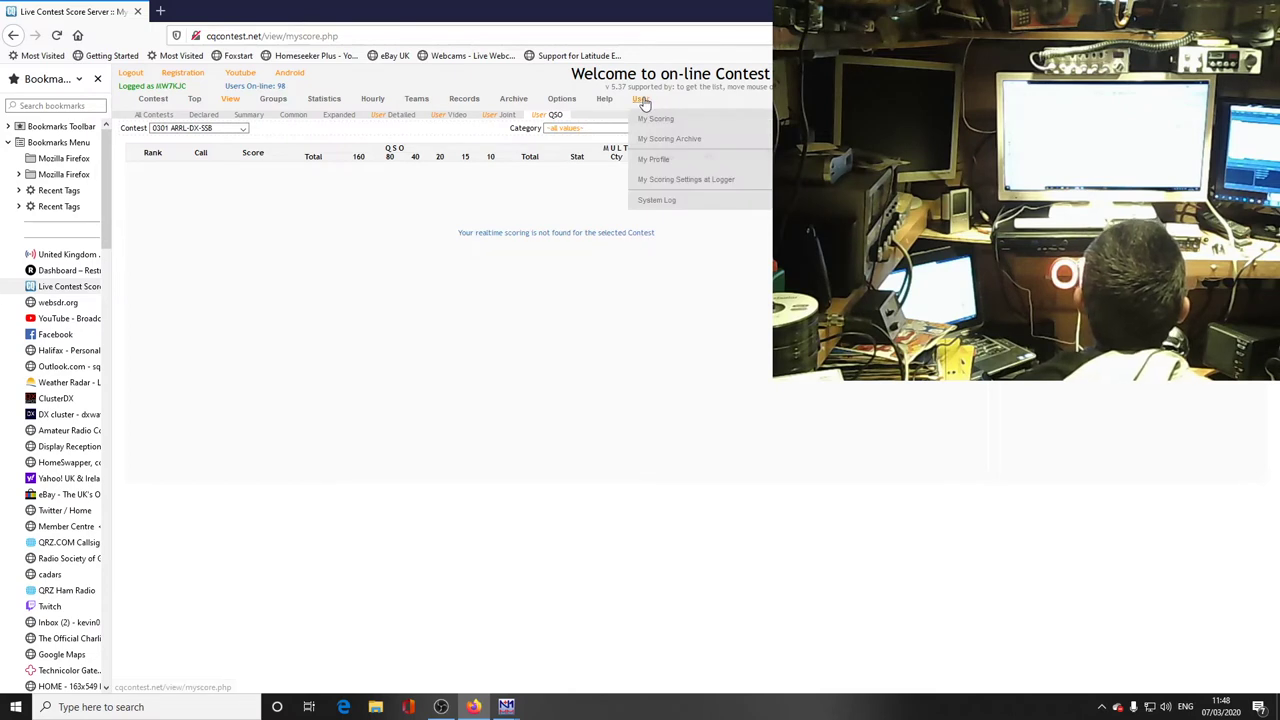
left_click(654, 180)
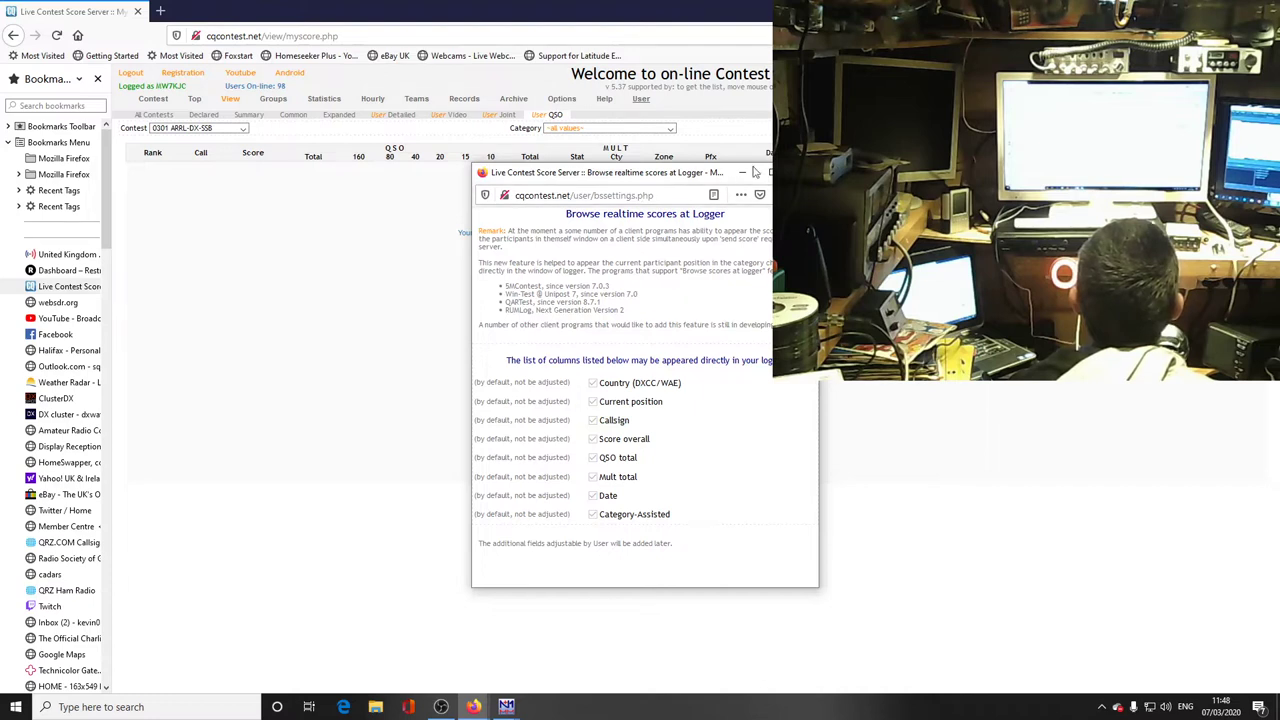
left_click(800, 172)
mouse_move(640, 102)
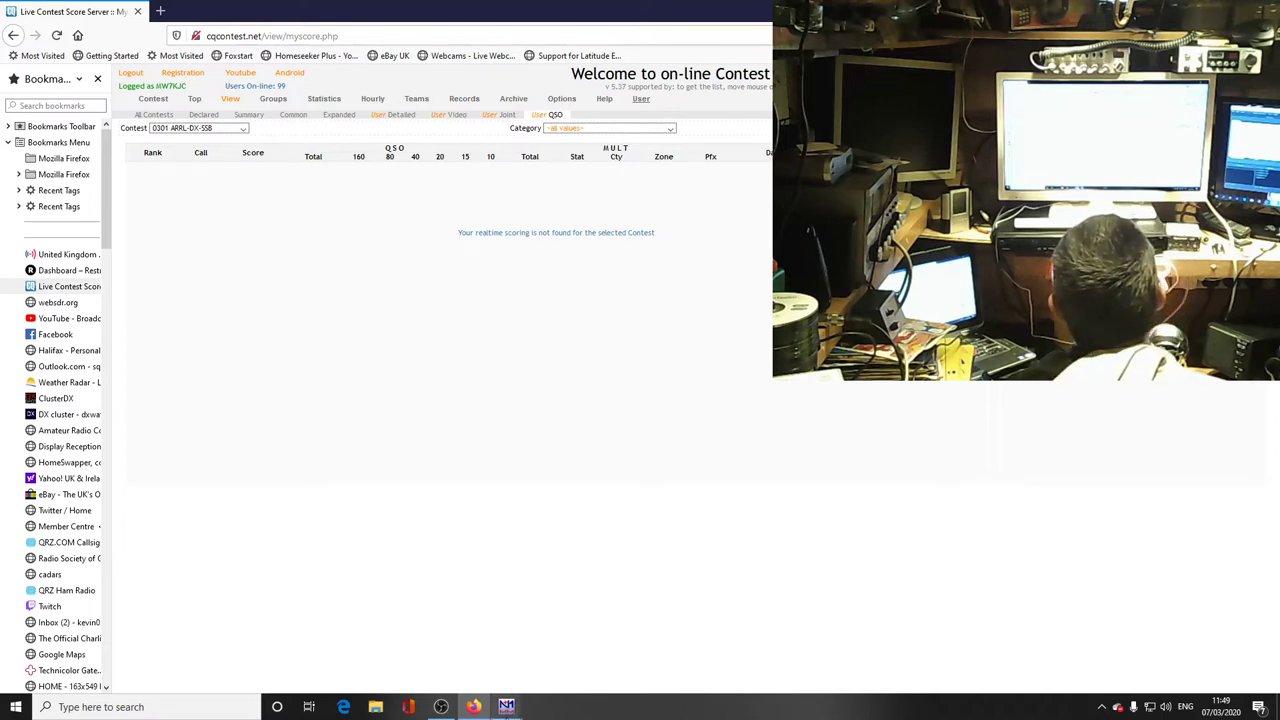
mouse_move(507, 708)
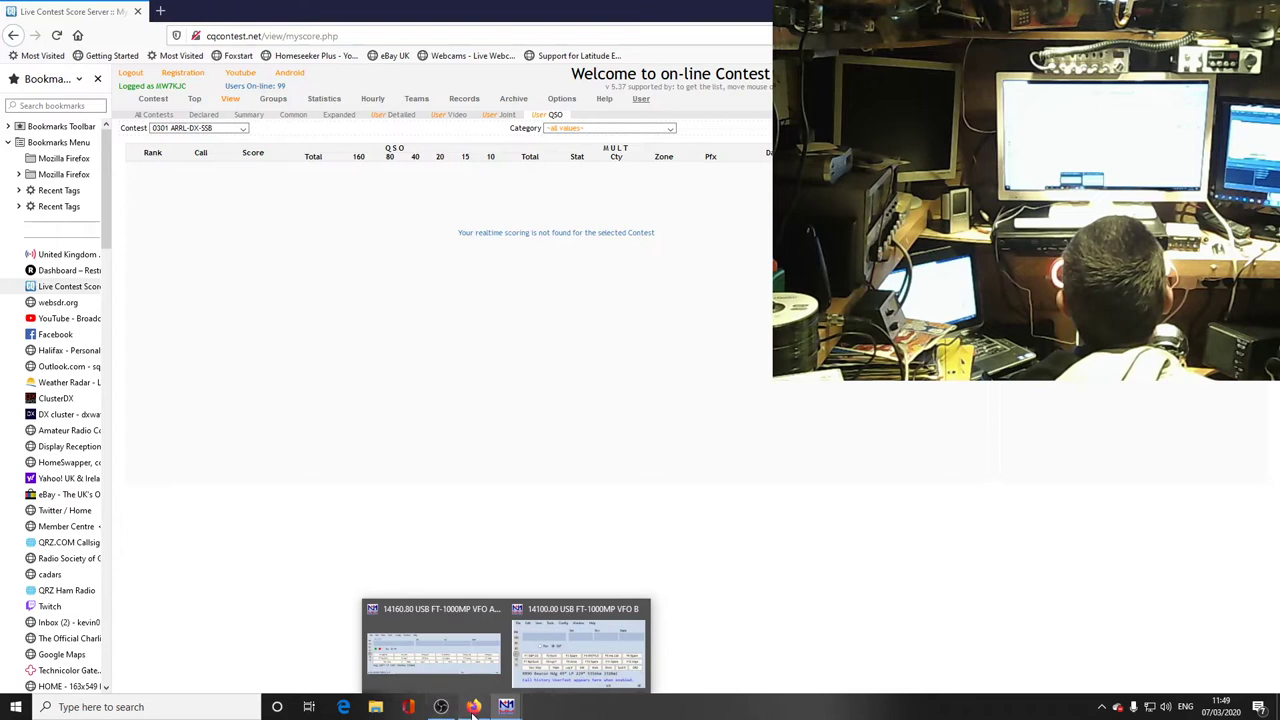
left_click(473, 706)
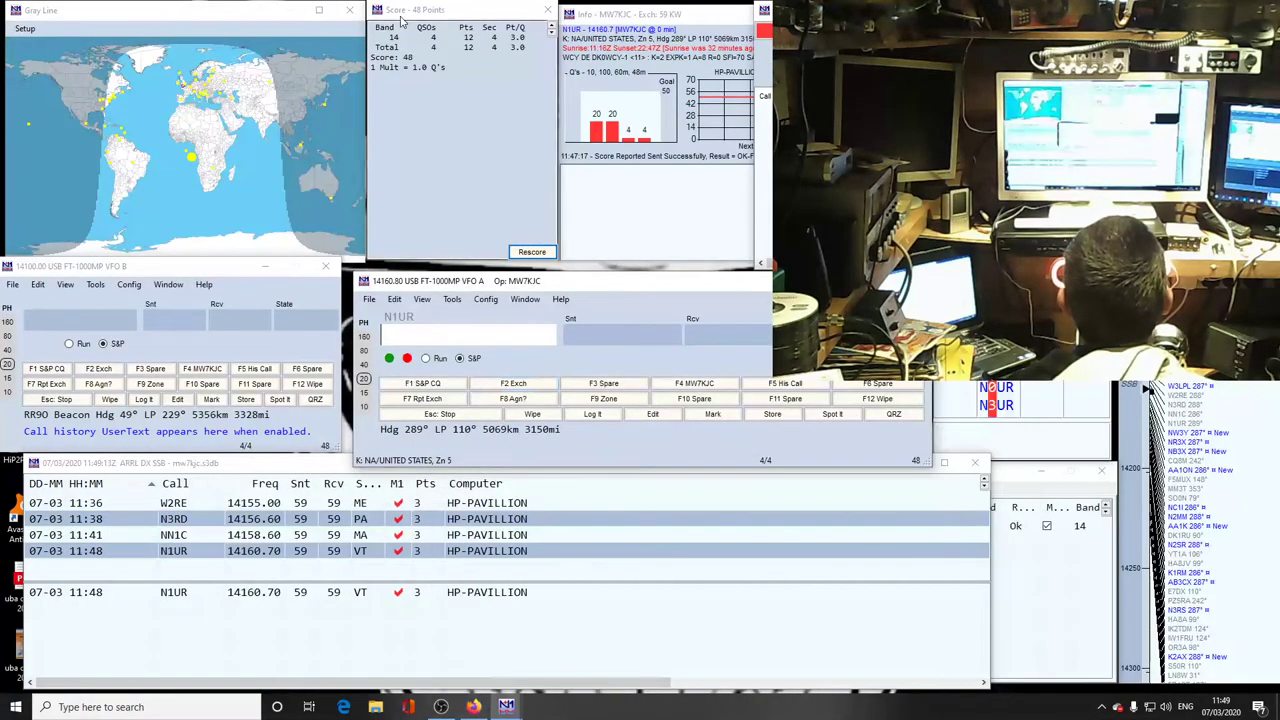
left_click(533, 252)
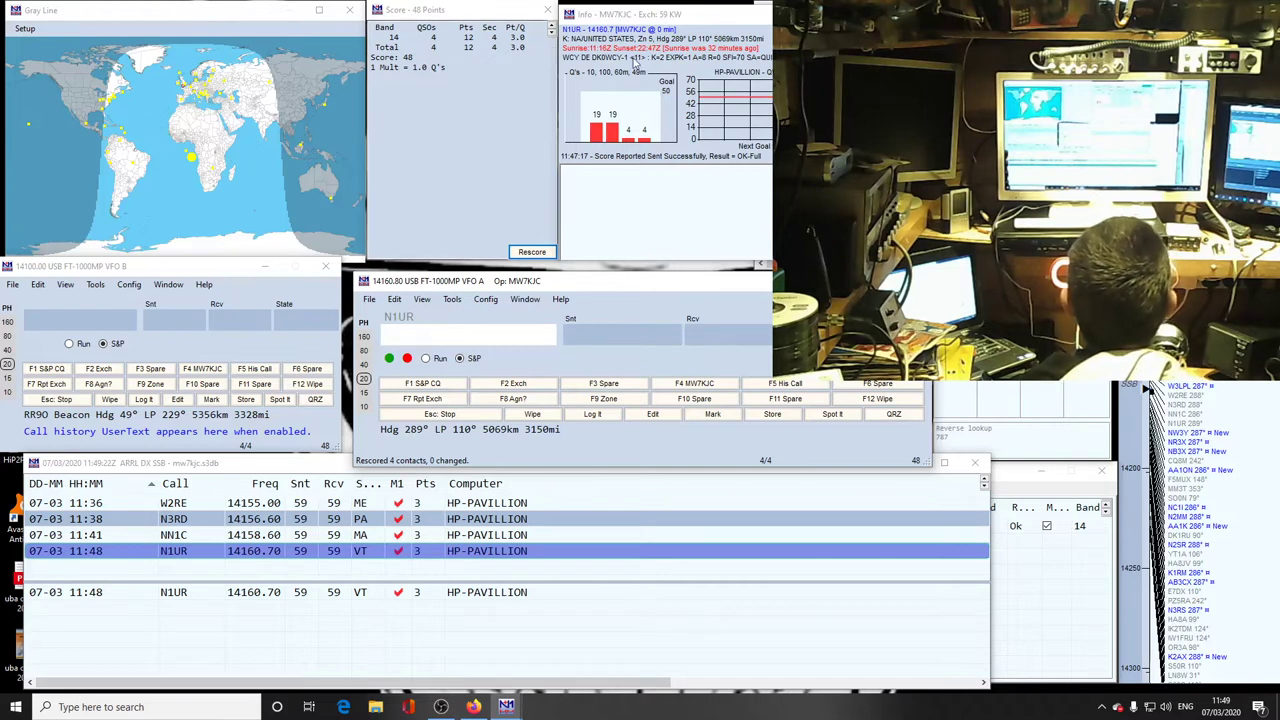
Step: Move the Info window below the Gray Line map and widen it, and fit a widened Score window beside the Available window
left_click(705, 15)
left_click_drag(705, 15, 240, 264)
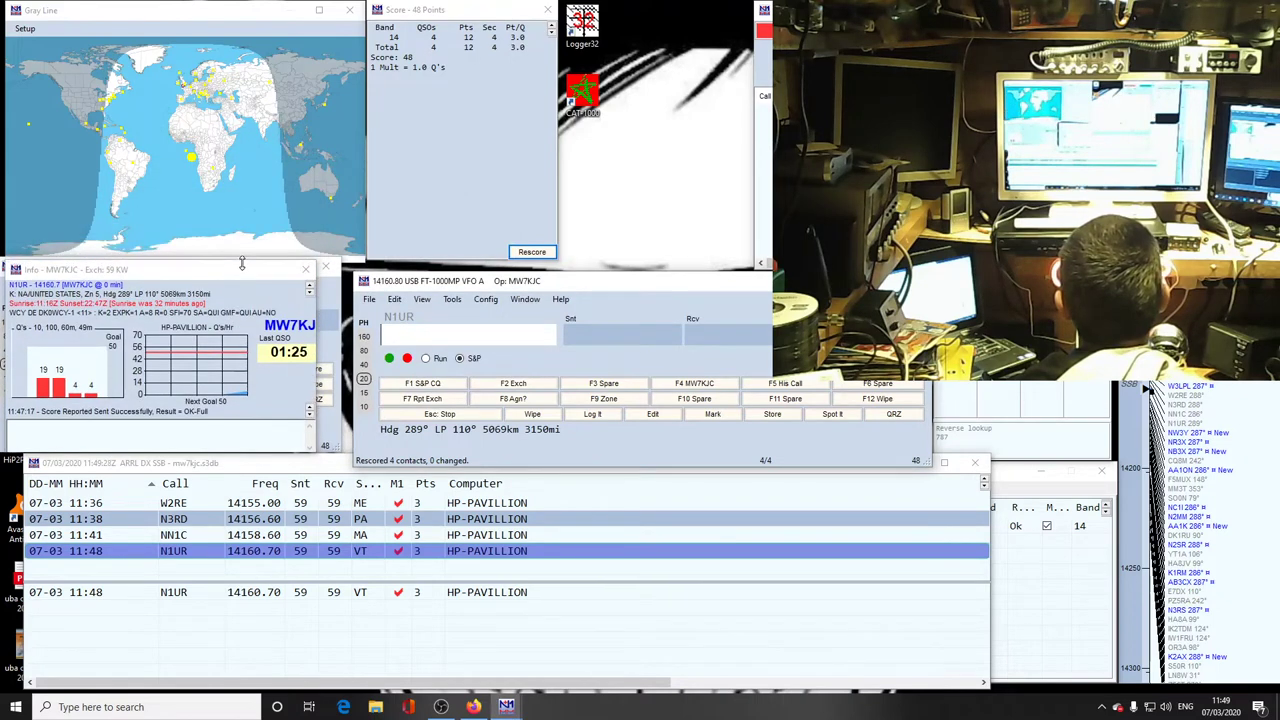
left_click_drag(320, 372, 360, 374)
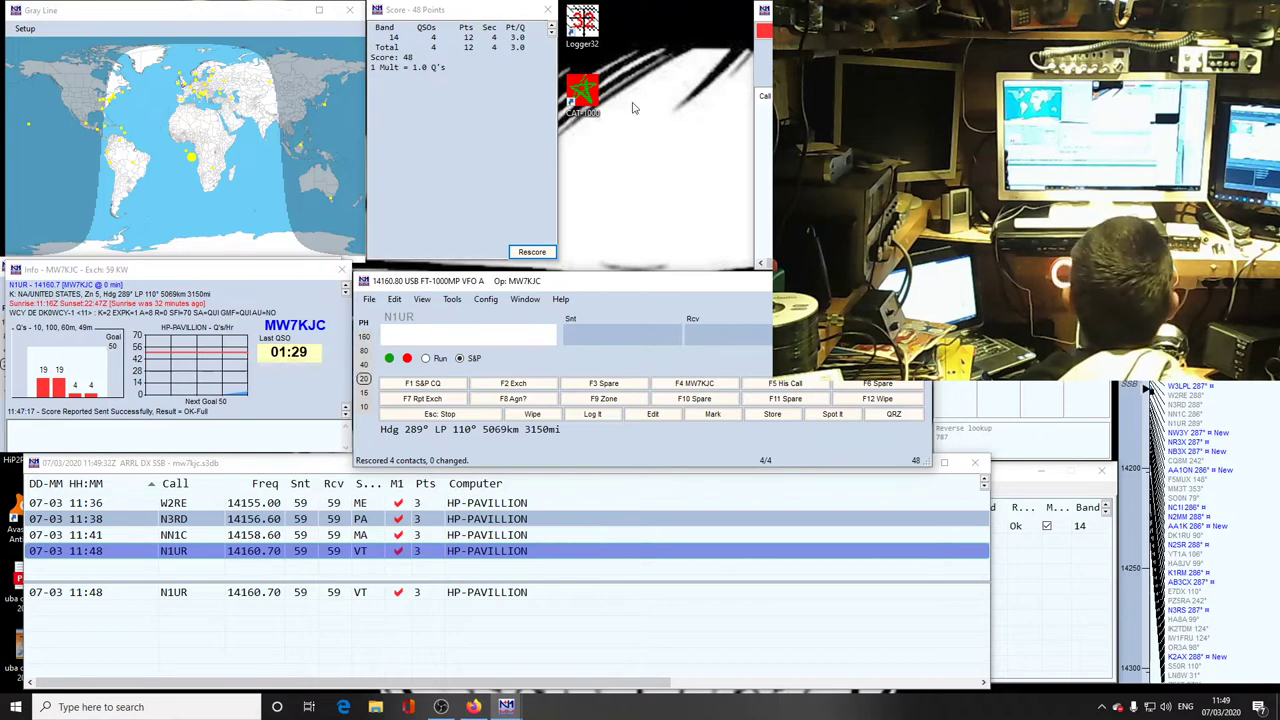
left_click_drag(557, 140, 600, 148)
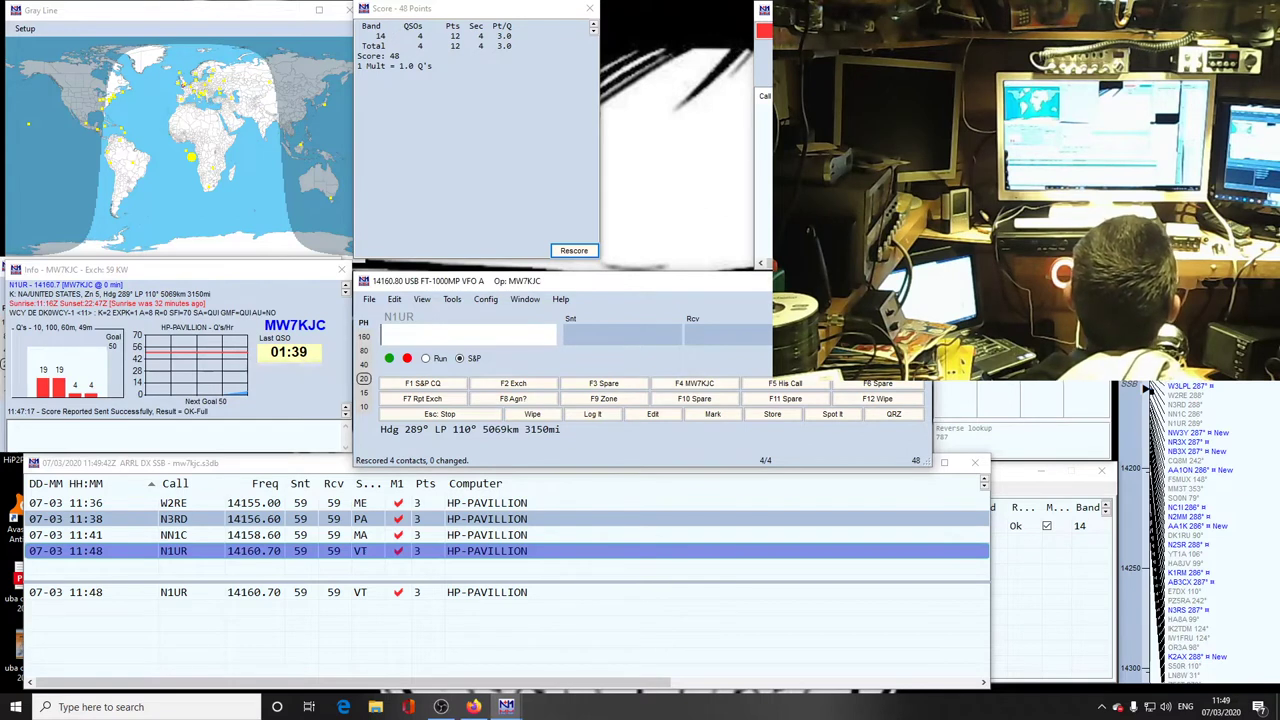
left_click_drag(804, 12, 651, 15)
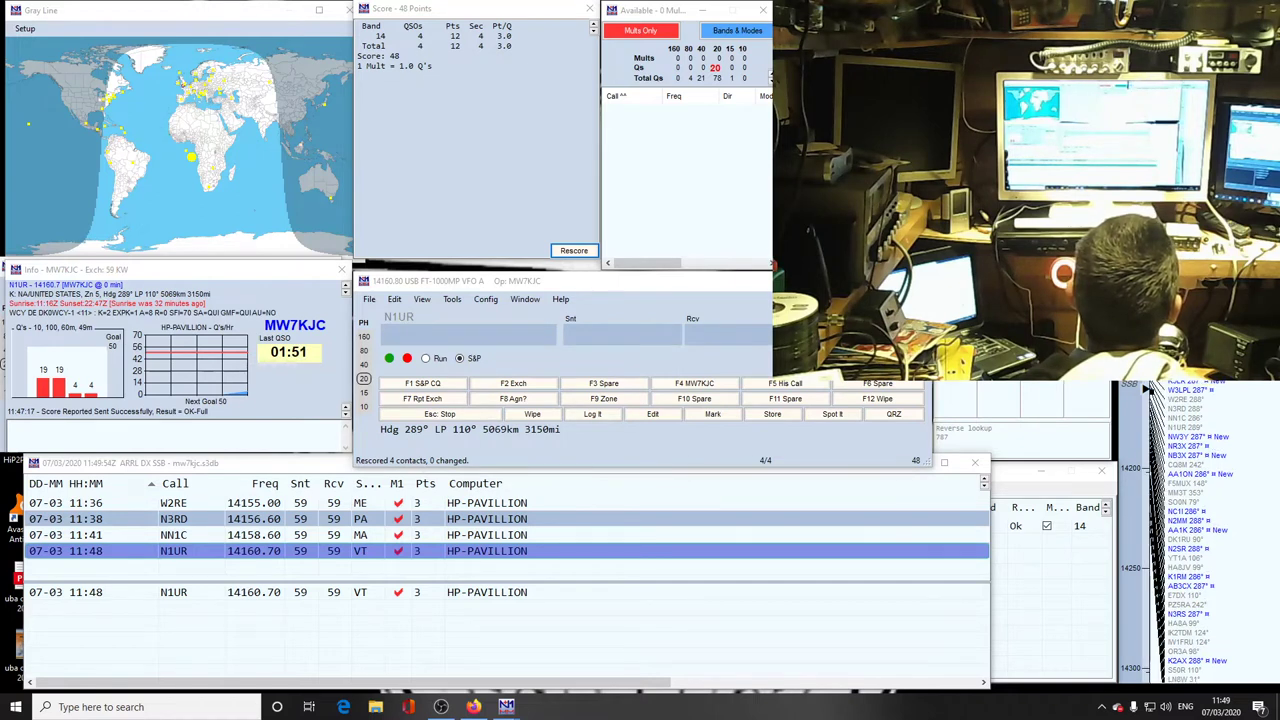
Step: Rescore the contest log once more from the Score window
left_click(383, 420)
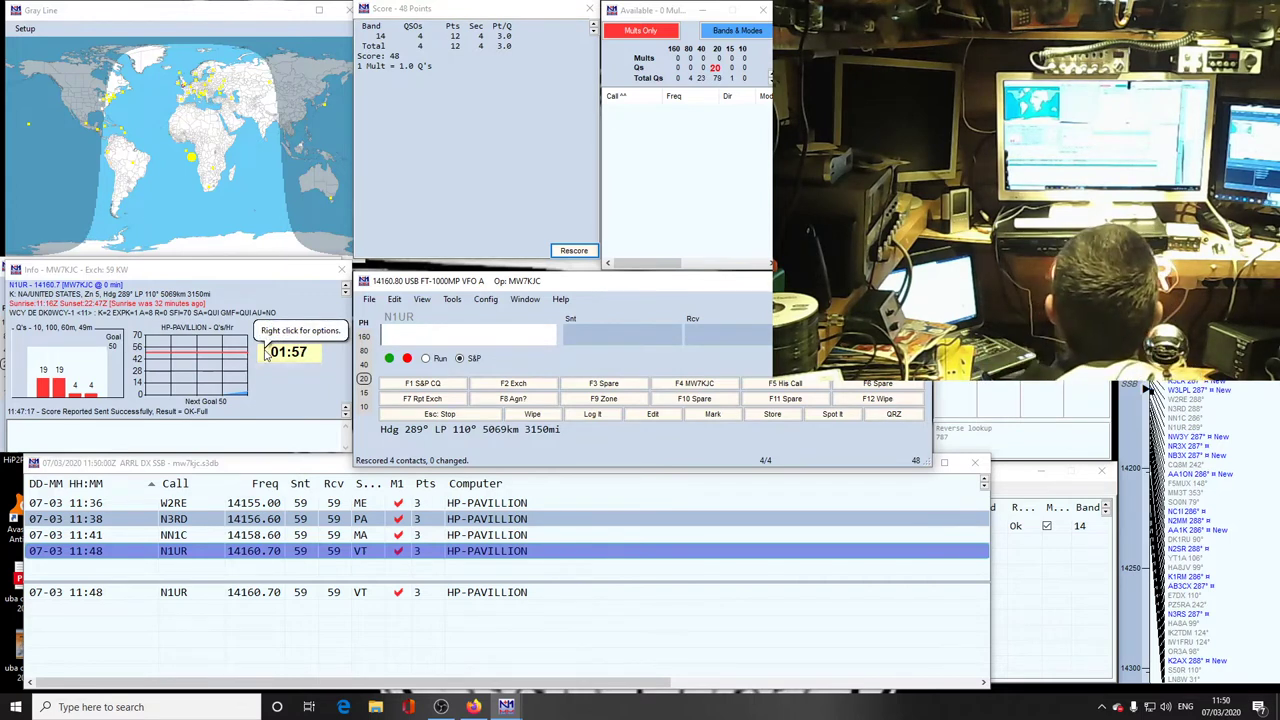
left_click(586, 254)
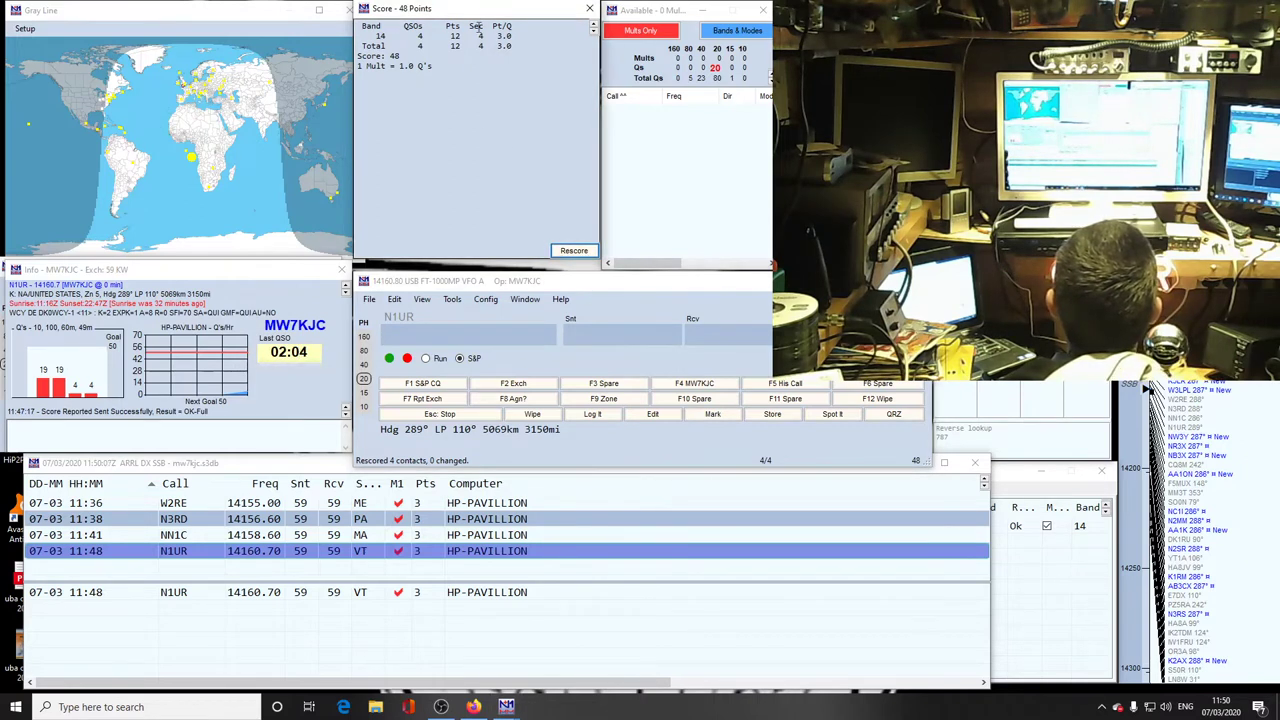
right_click(481, 90)
Step: Switch to Firefox and check the My Scoring page of the Live Contest Score Server for the station's score
left_click(473, 706)
mouse_move(640, 105)
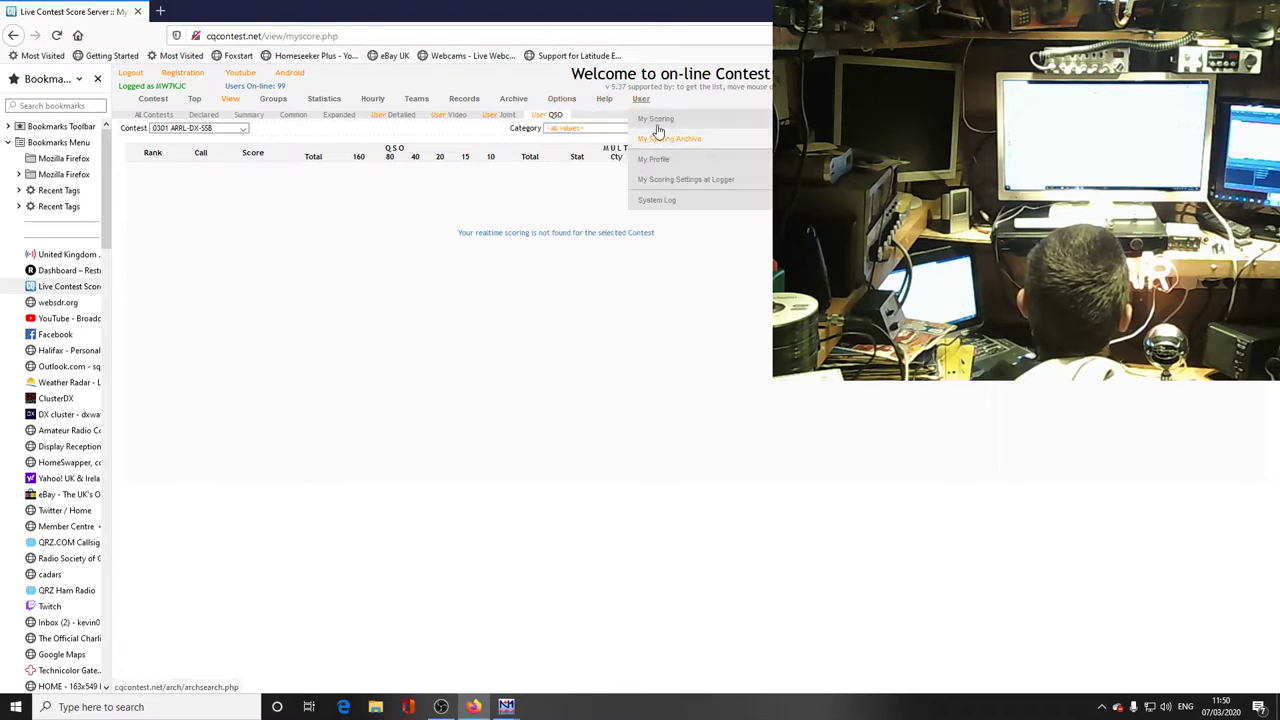
left_click(656, 124)
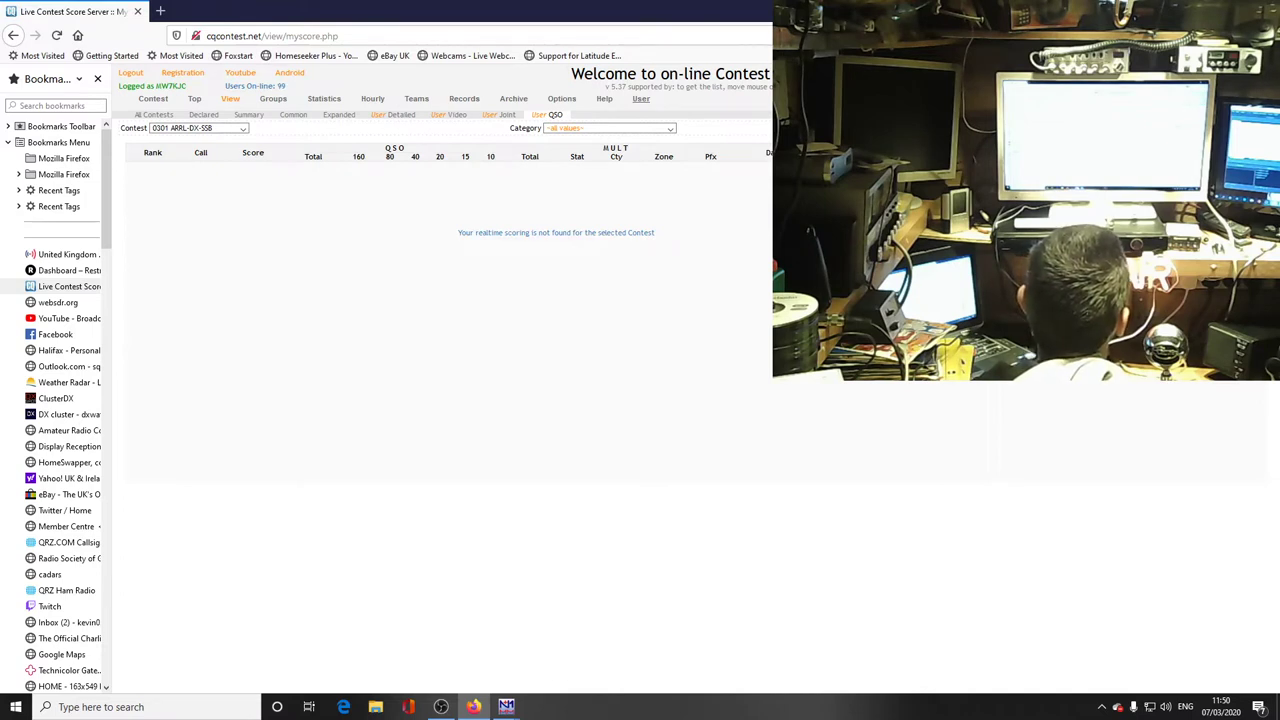
left_click(660, 100)
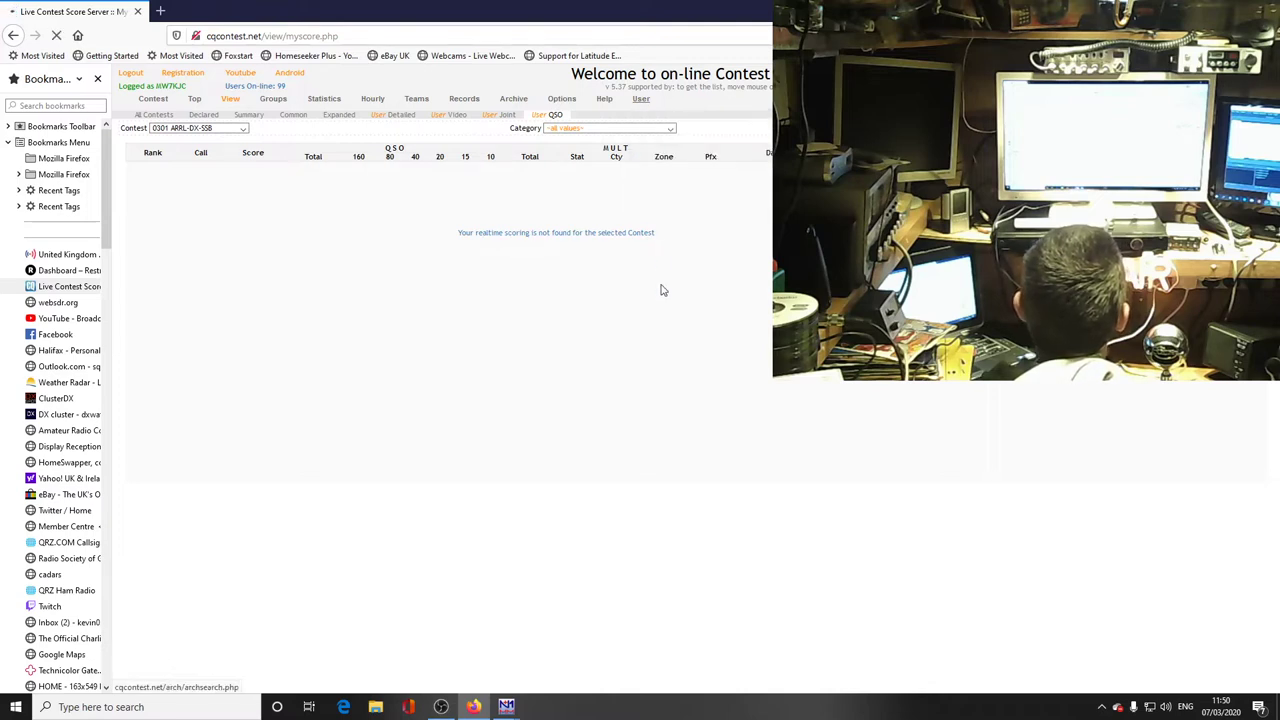
mouse_move(146, 106)
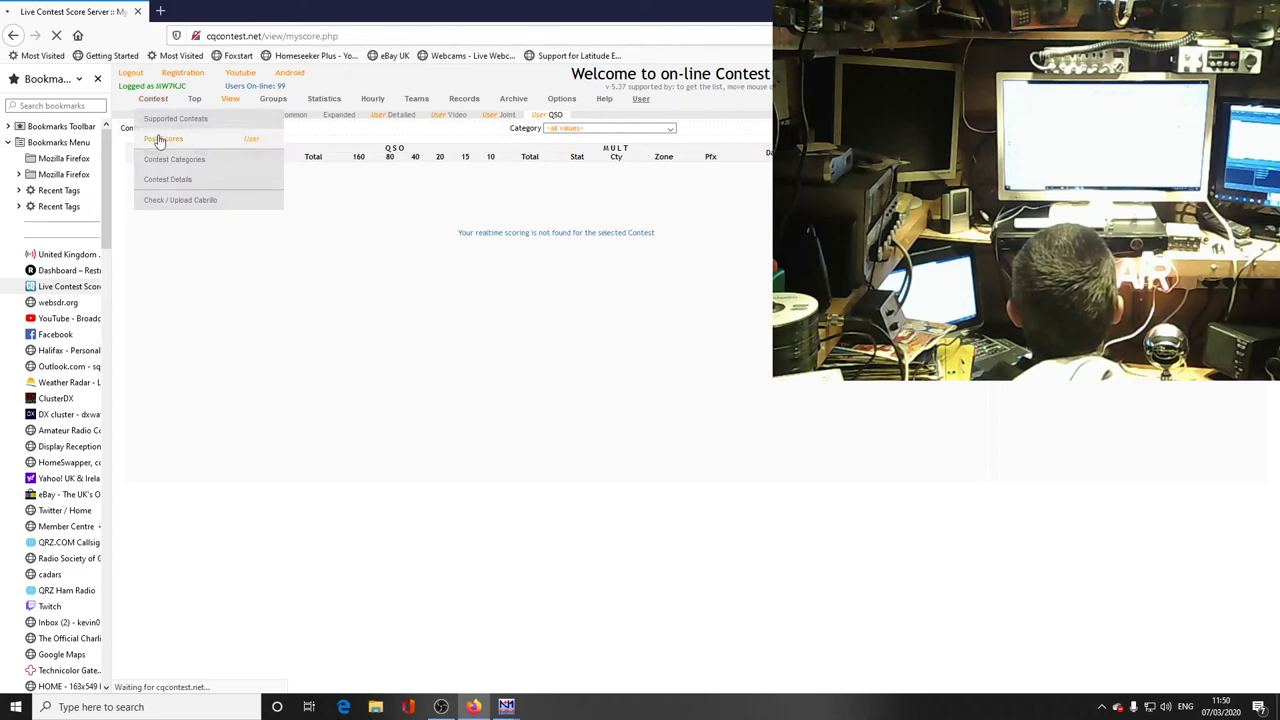
Step: Open the Post Scores form for ARRL-DX-SSB and set the power category to LOW
left_click(160, 138)
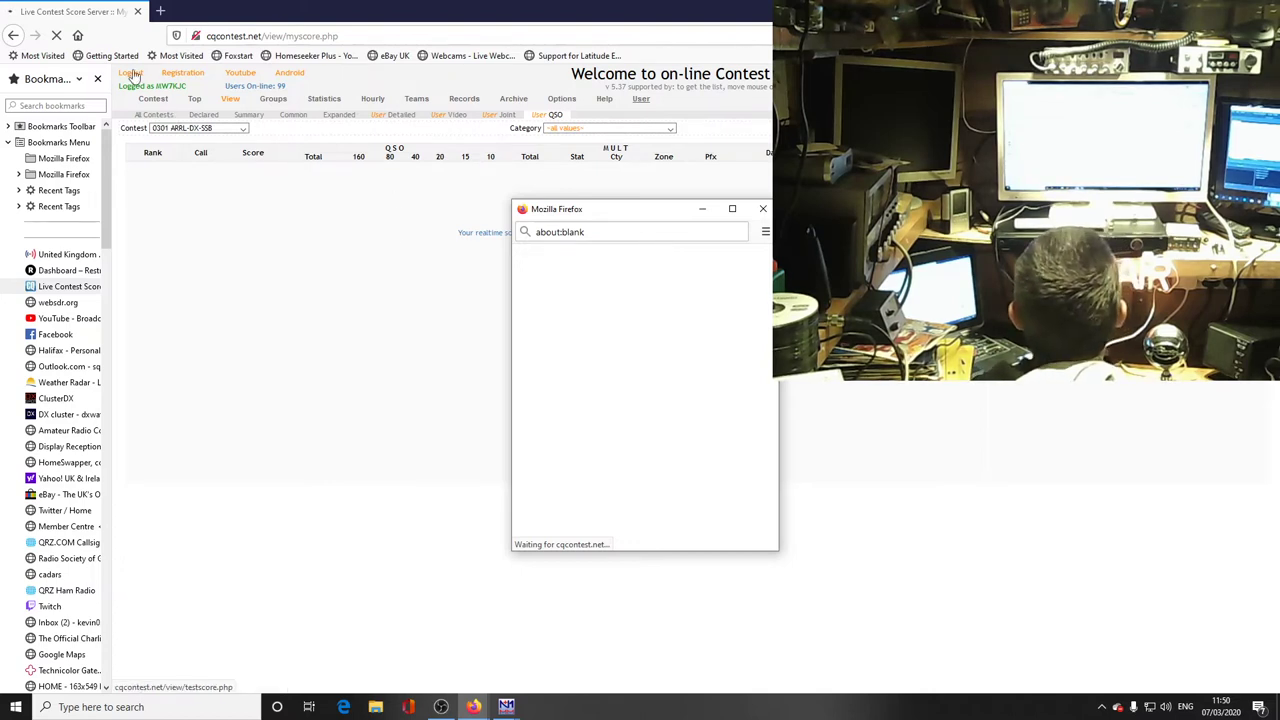
mouse_move(195, 100)
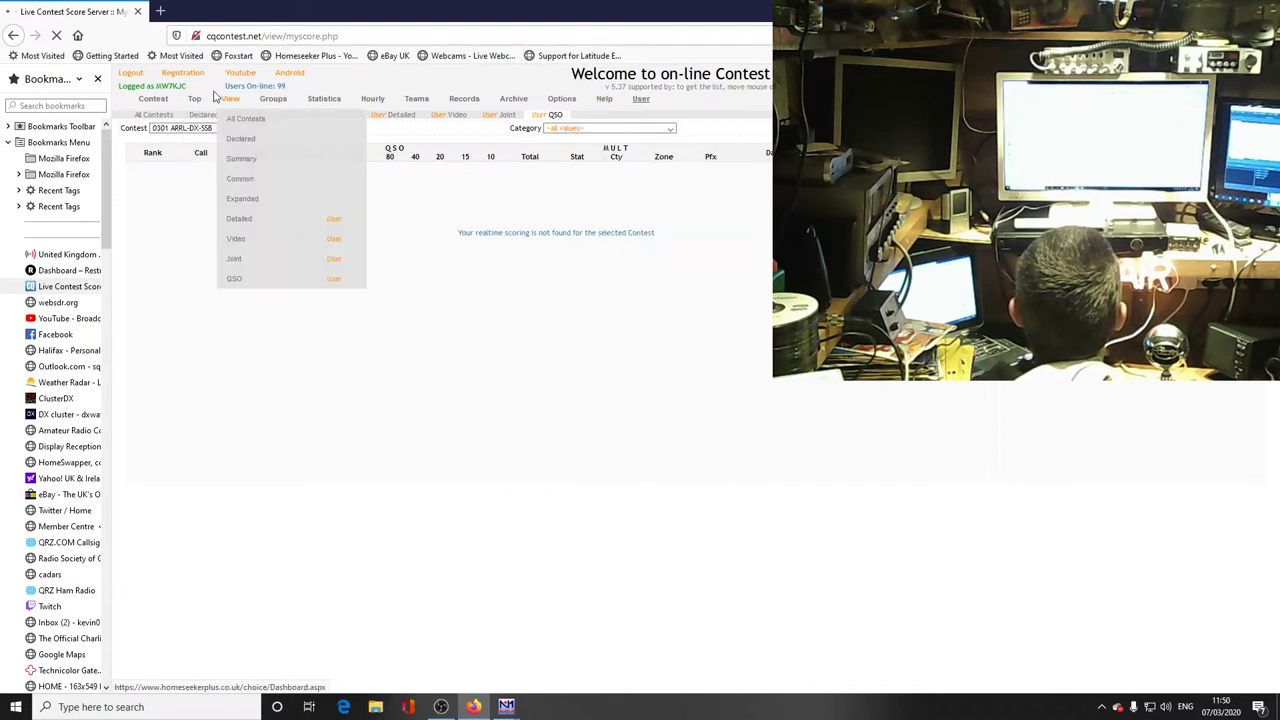
mouse_move(143, 98)
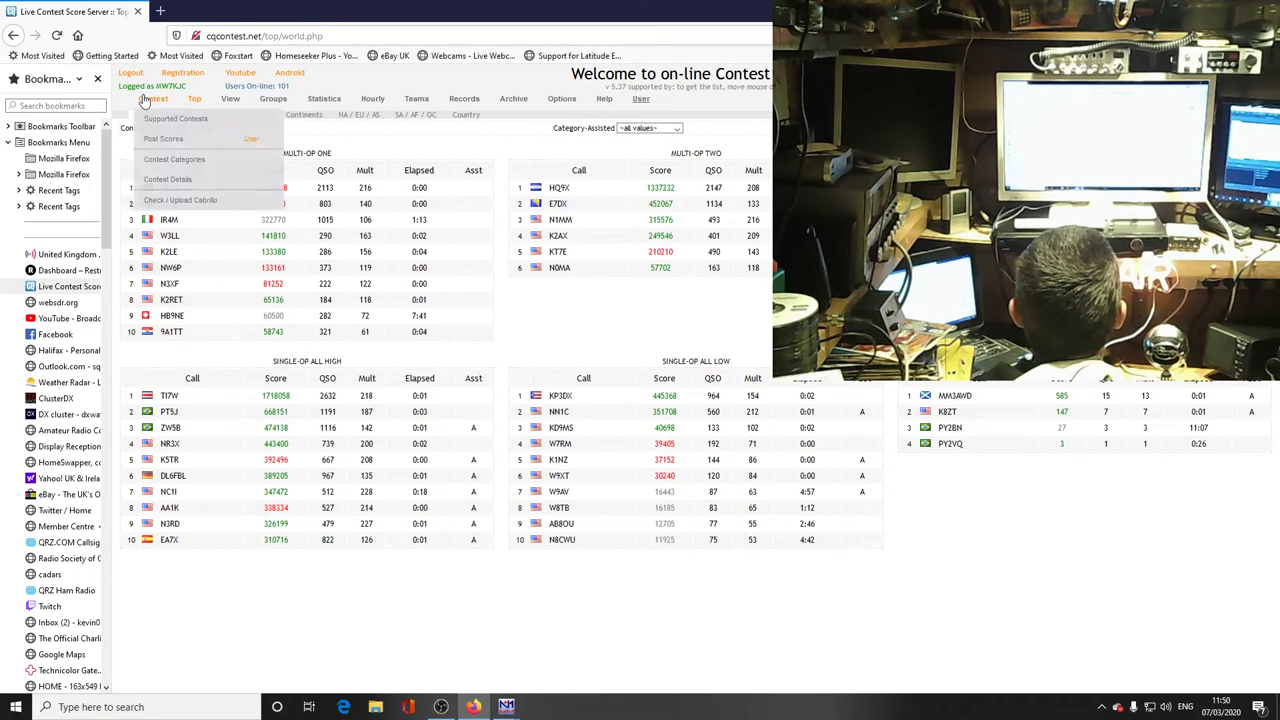
left_click(188, 140)
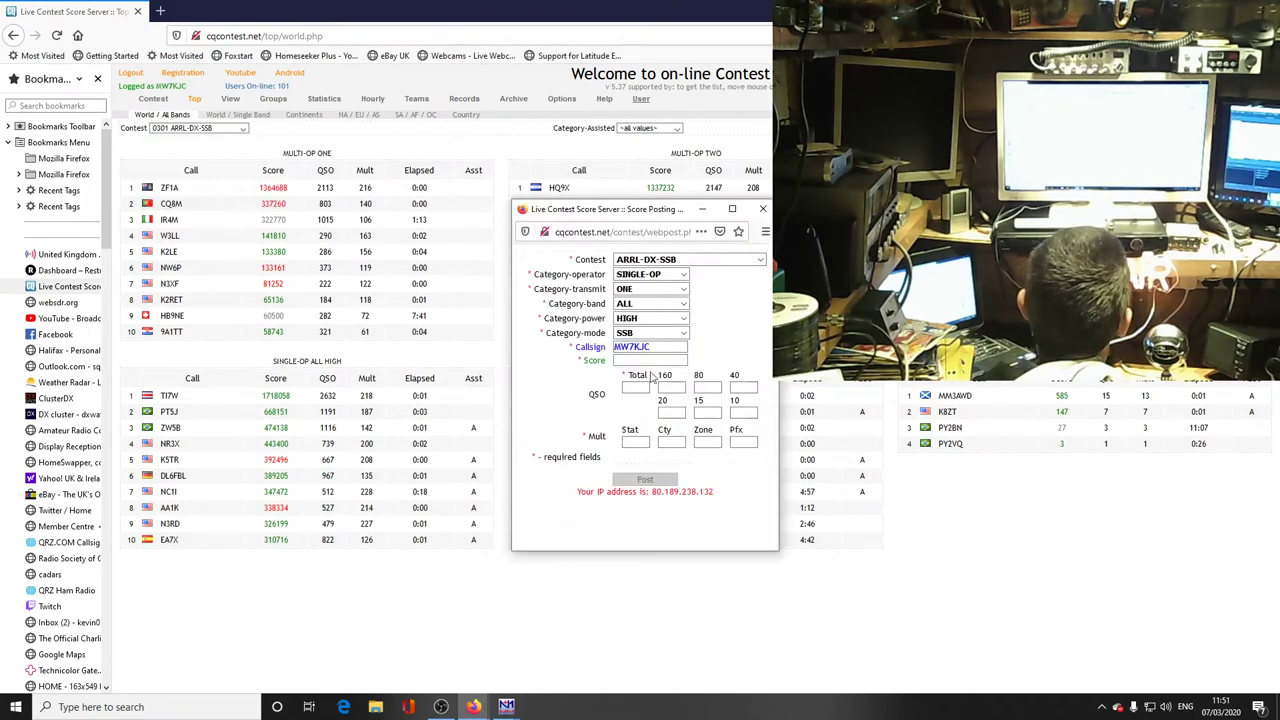
left_click(684, 320)
left_click(655, 350)
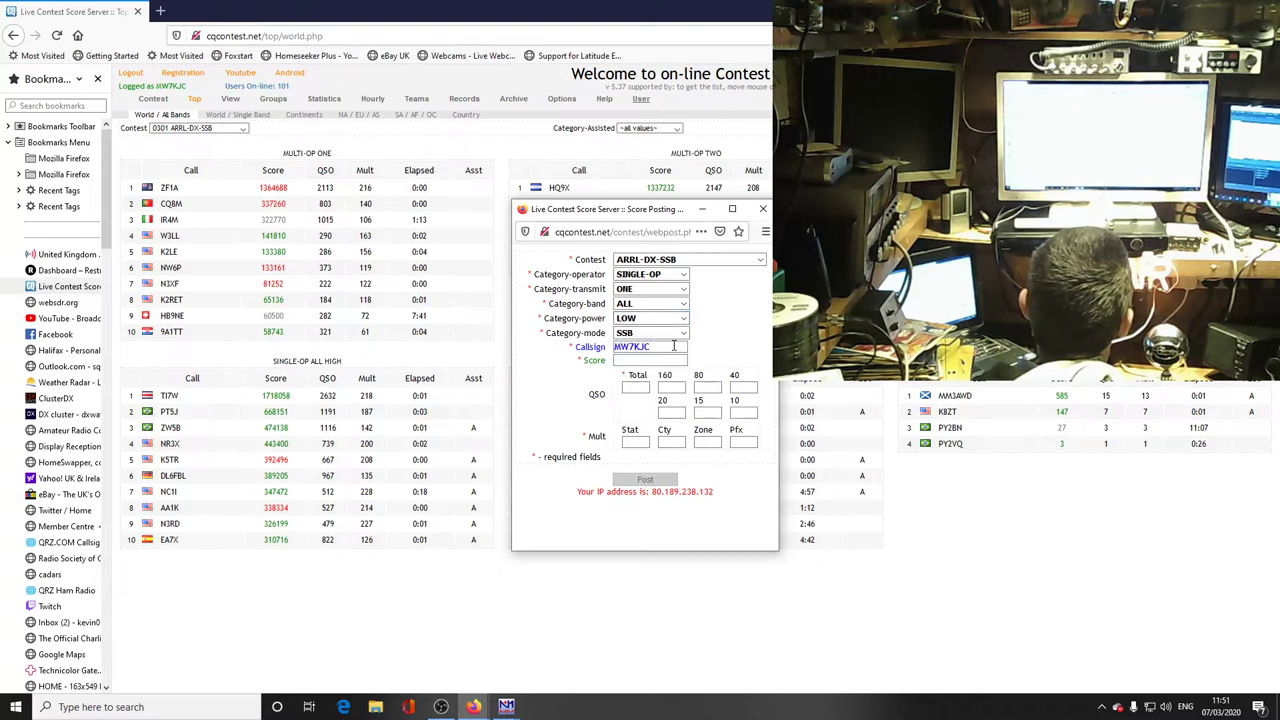
left_click(620, 361)
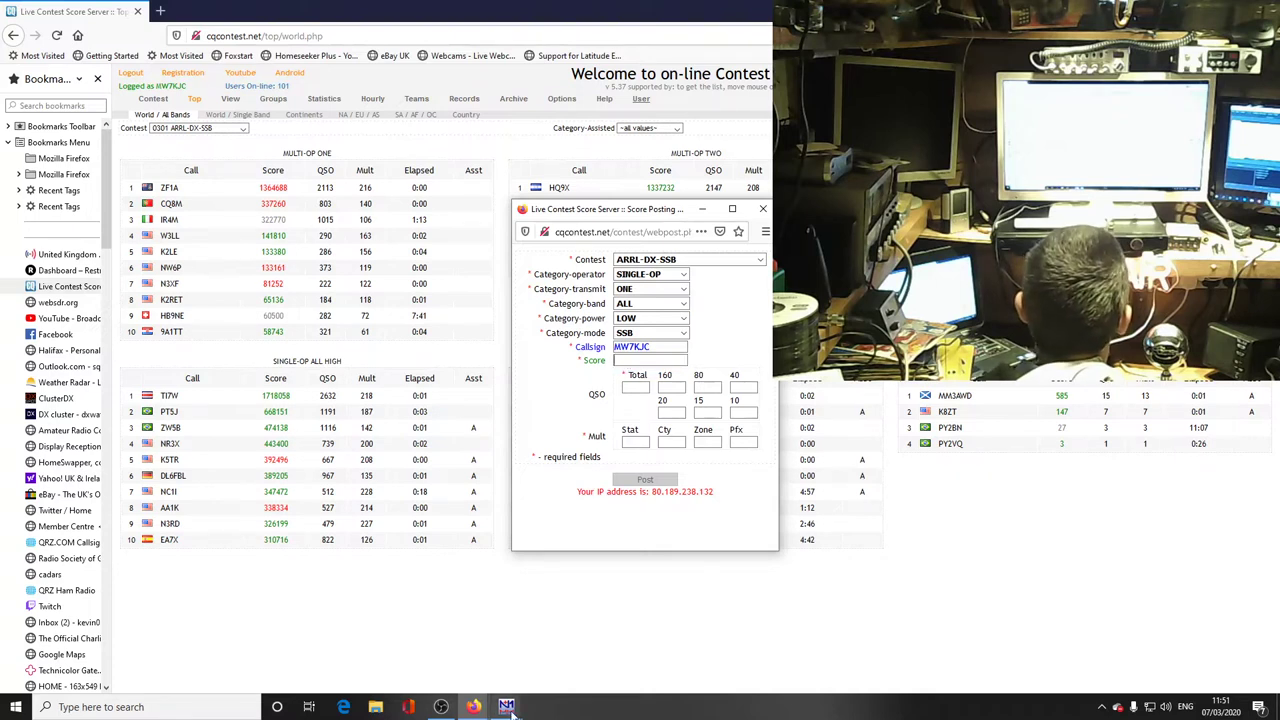
Step: Return to N1MM Logger and read the contest score and QSO totals in the Score window
mouse_move(506, 712)
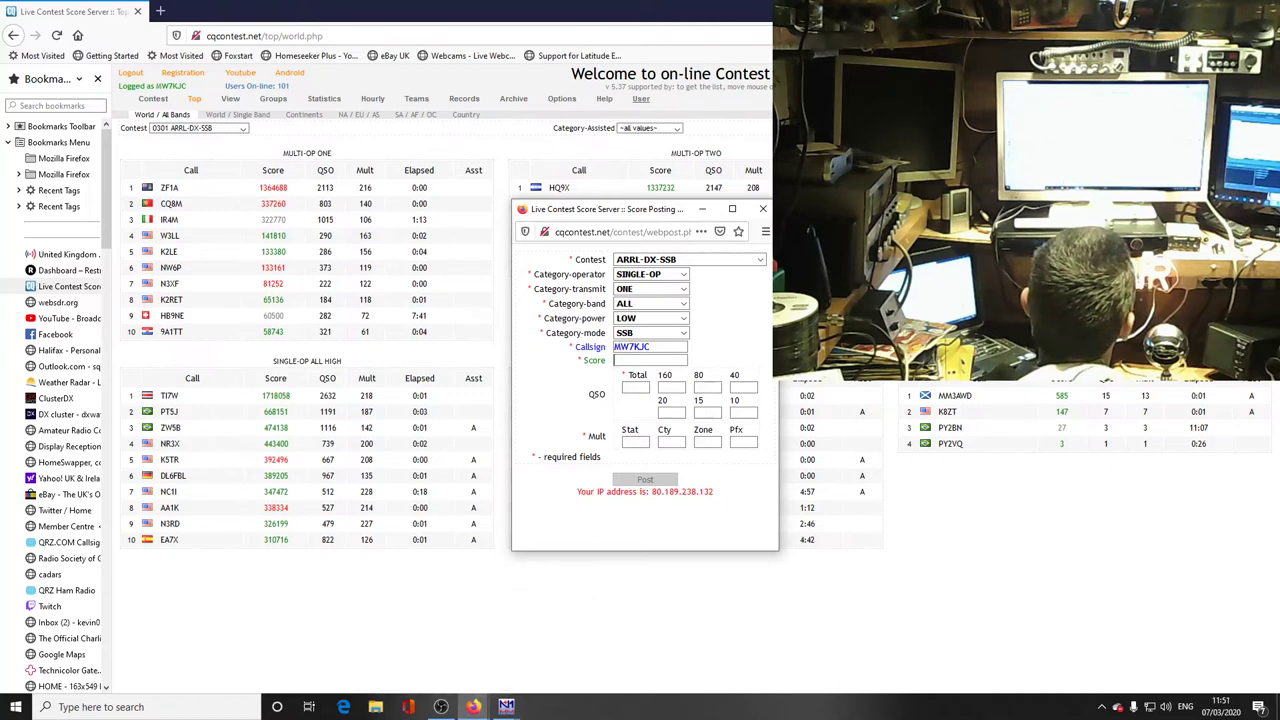
left_click(506, 706)
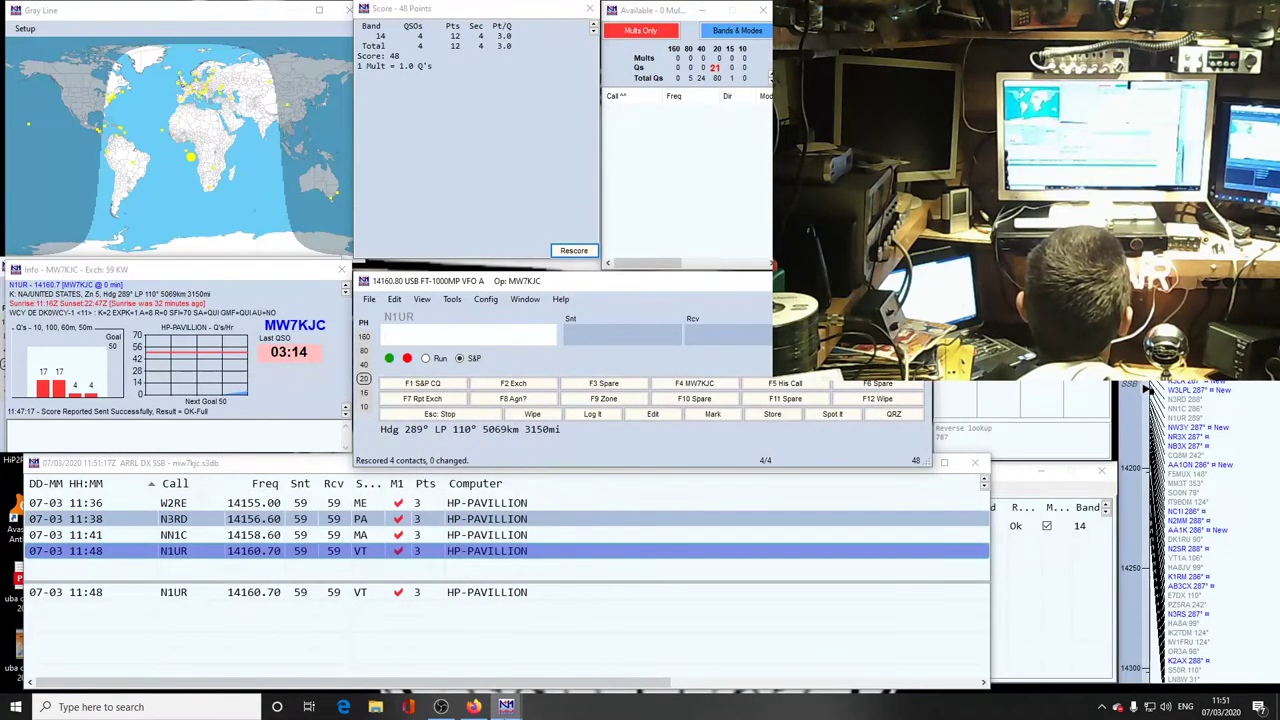
left_click(478, 706)
left_click(480, 706)
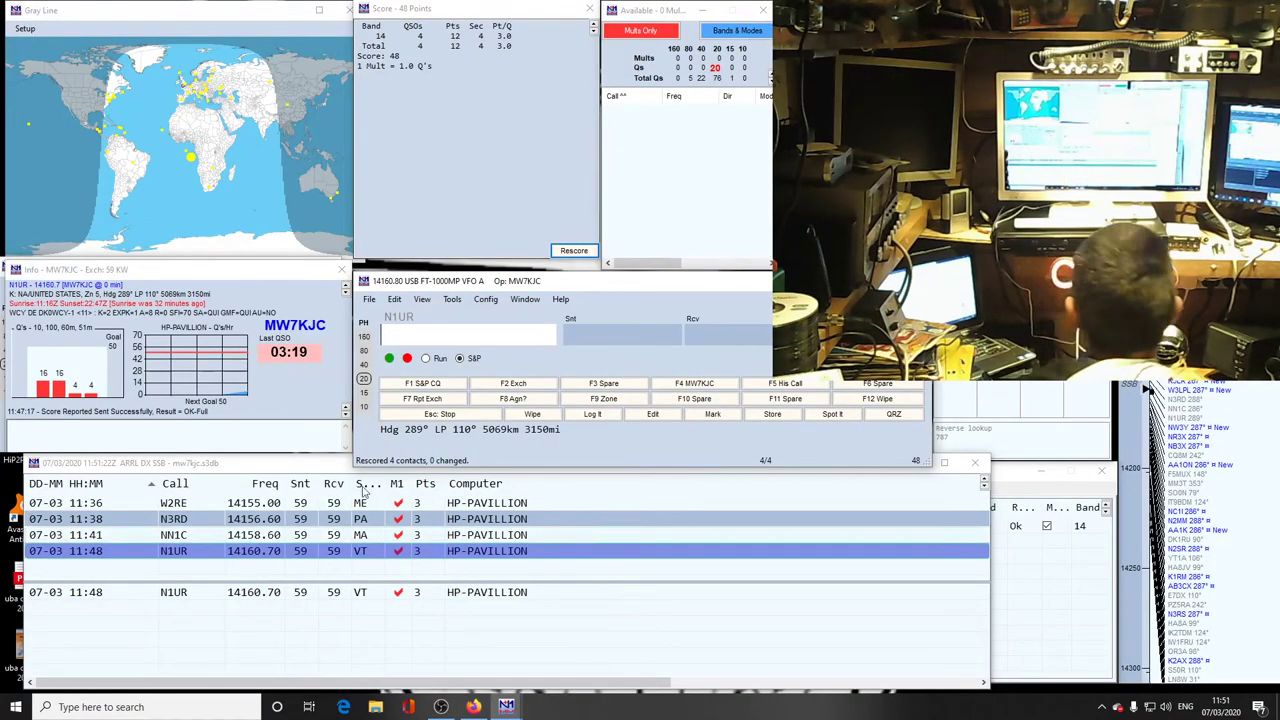
Step: View and dismiss the Score window's options, and shift the Info window slightly to the right
left_click(649, 251)
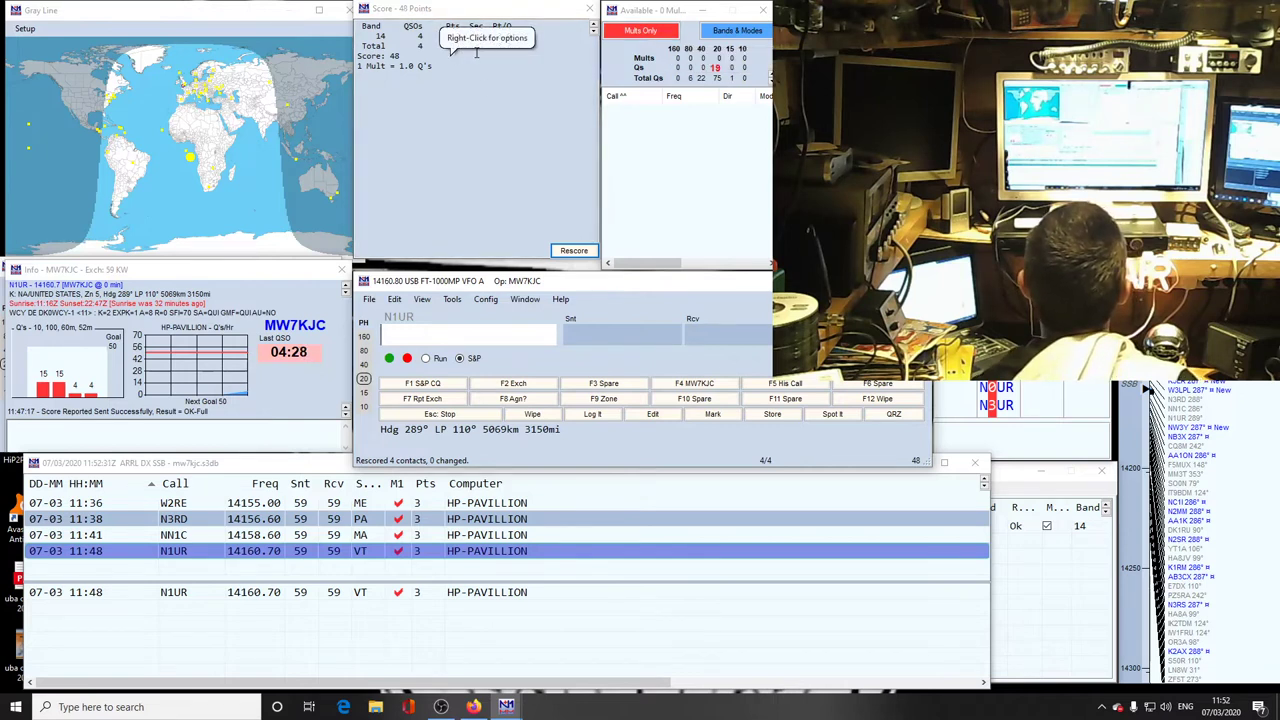
right_click(476, 97)
left_click(412, 168)
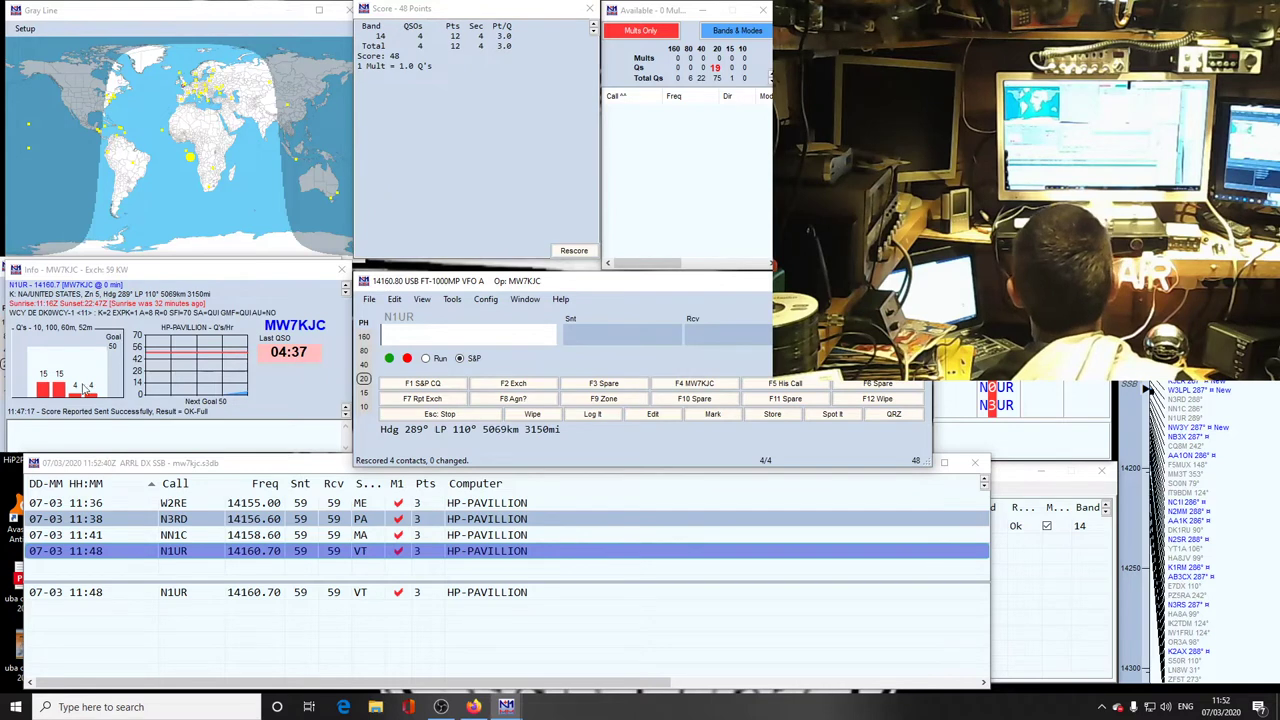
mouse_move(57, 349)
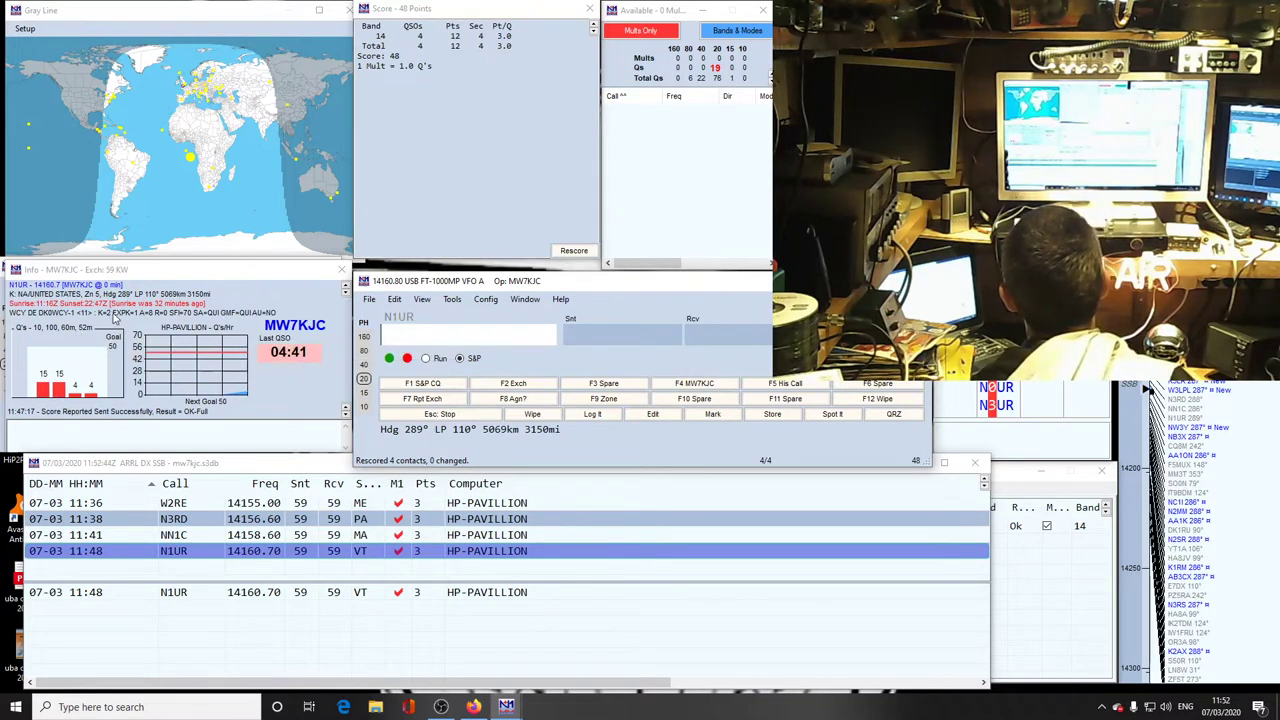
mouse_move(194, 271)
left_mouse_down()
mouse_move(528, 318)
mouse_move(517, 366)
mouse_move(174, 268)
mouse_move(208, 273)
left_mouse_up()
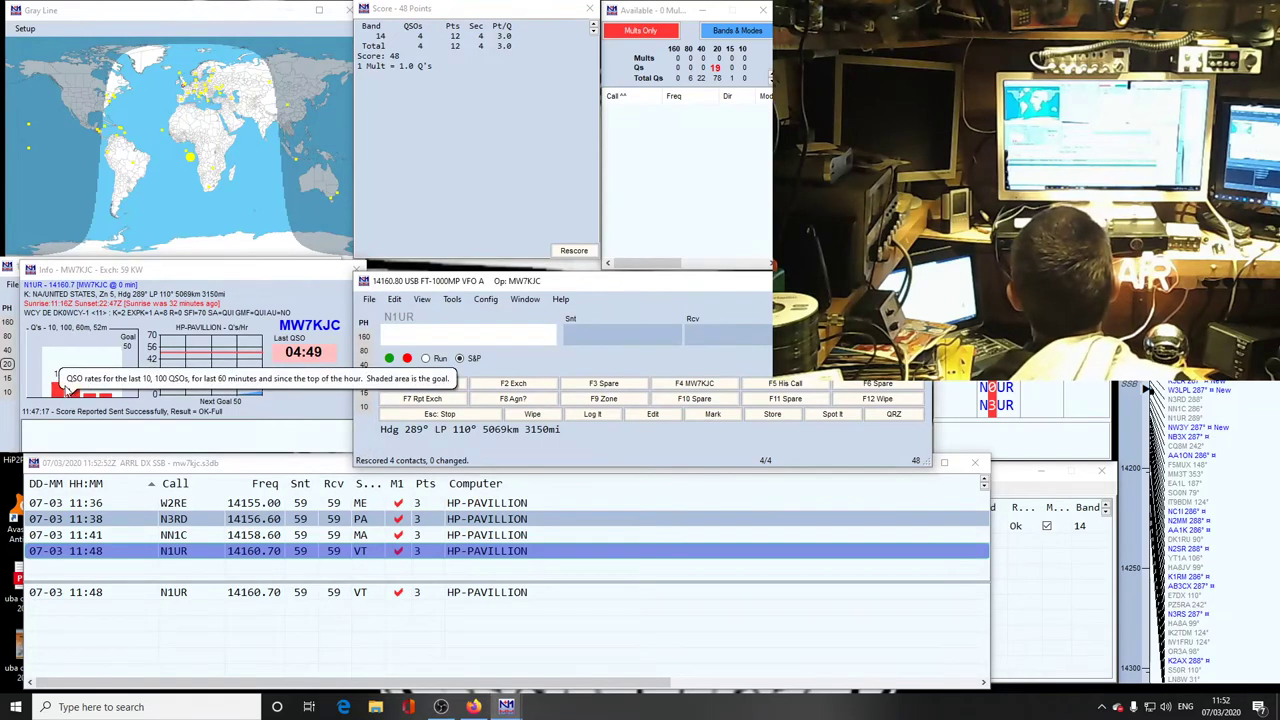
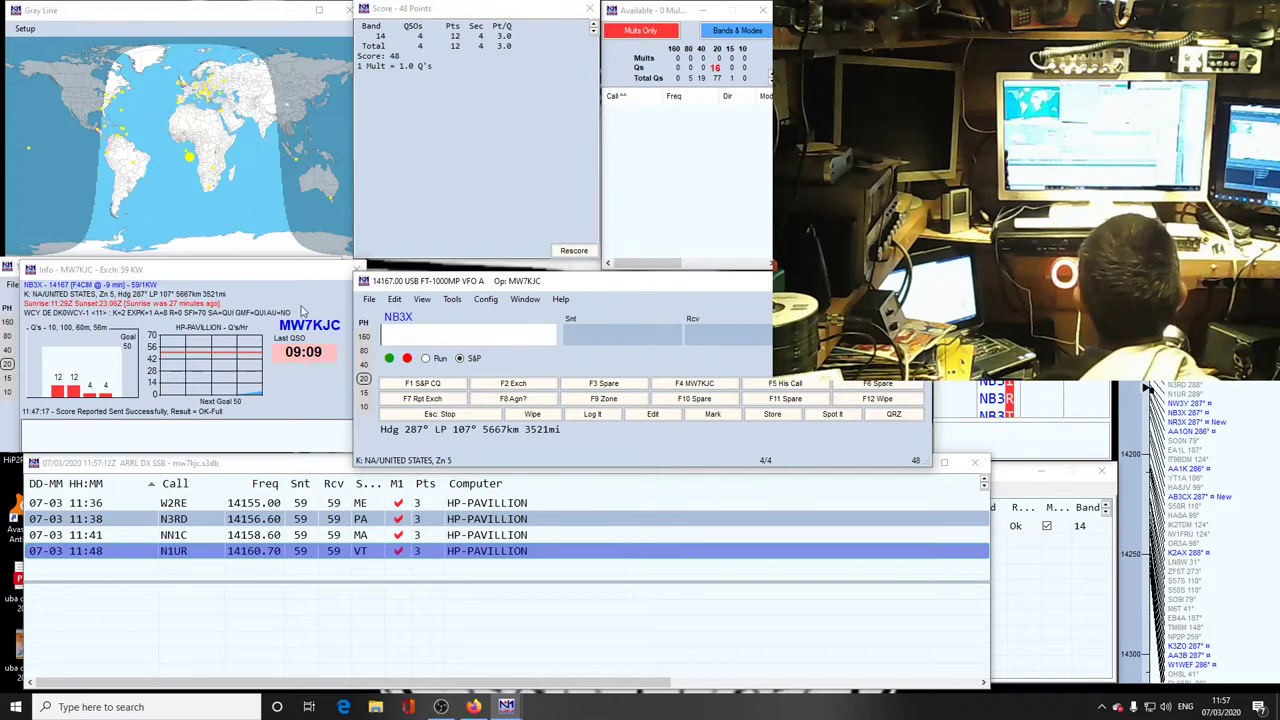
key("space")
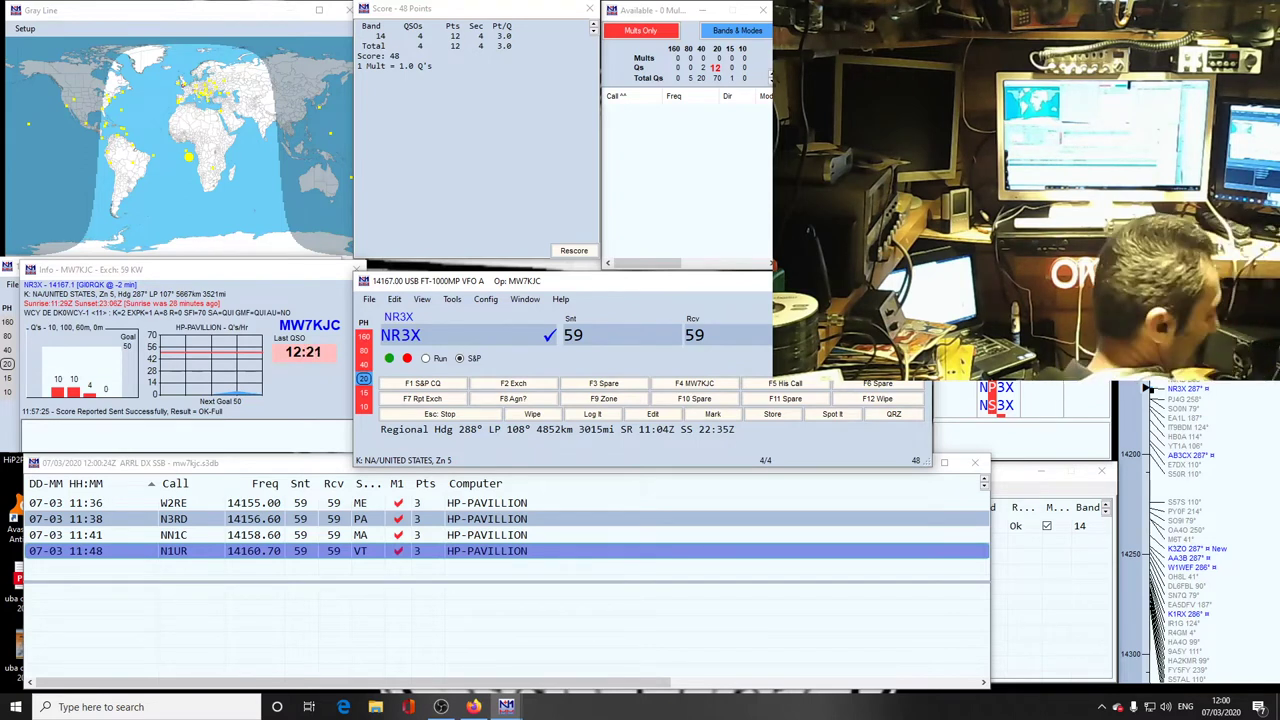
key("Return")
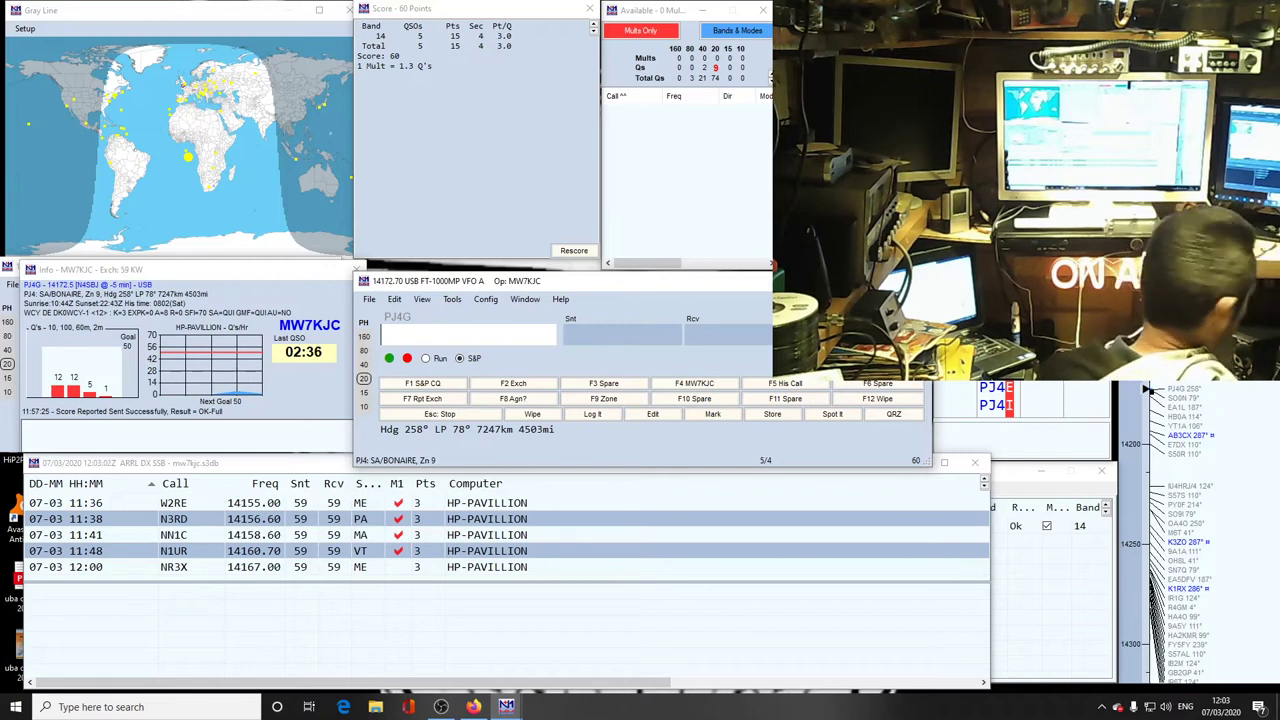
Step: Enter the callsign SO0N for the station heard on 14172.70 kHz, correcting the mistyped second letter
type("SN")
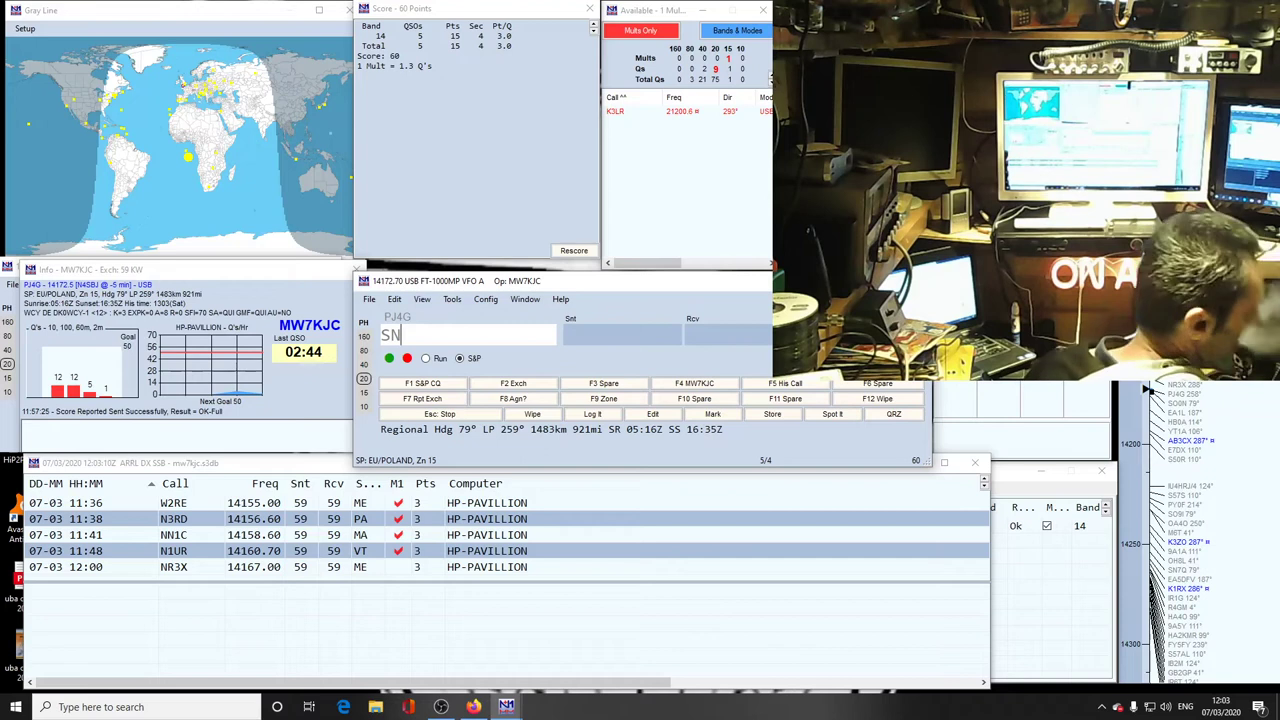
key("BackSpace")
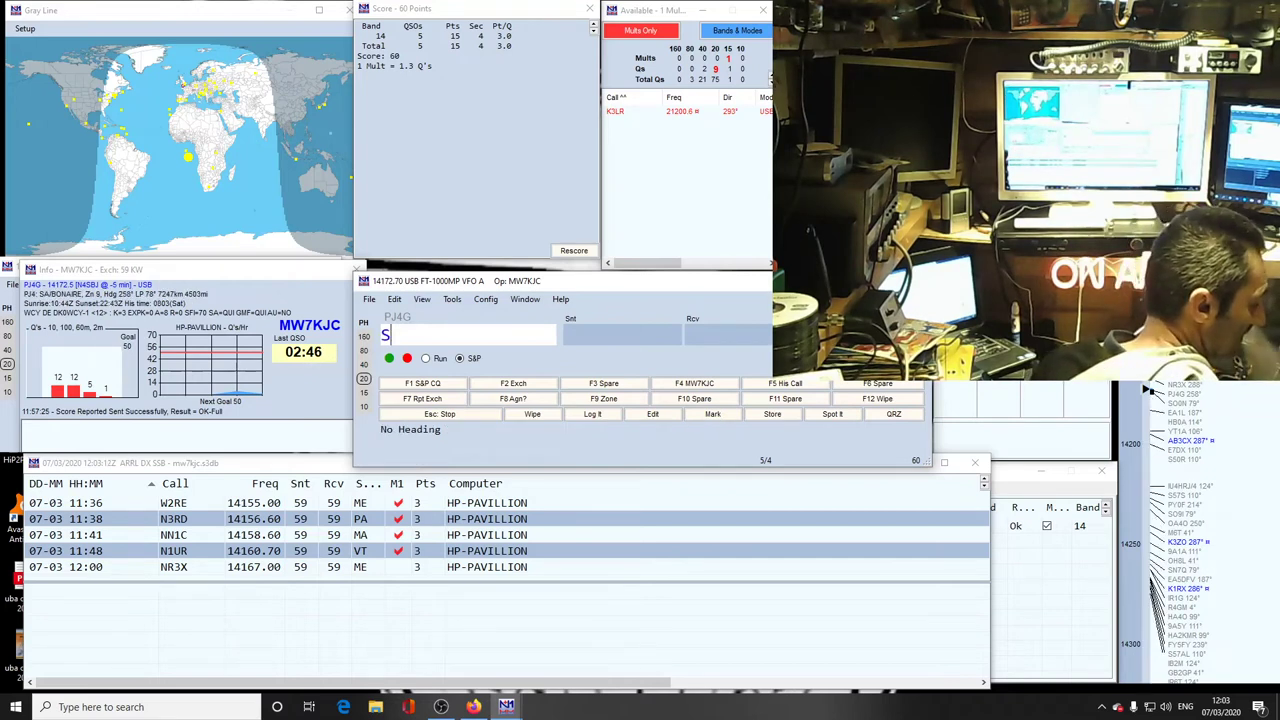
type("O0N")
key("space")
key("space")
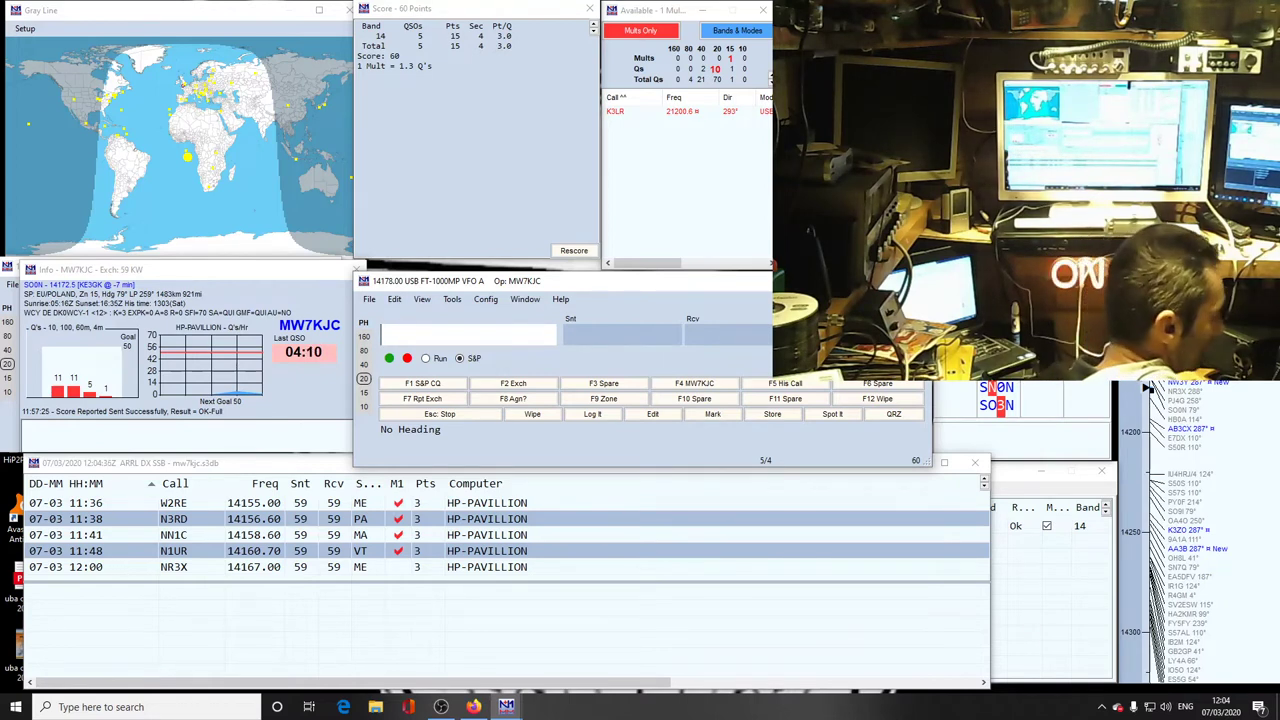
type("IT")
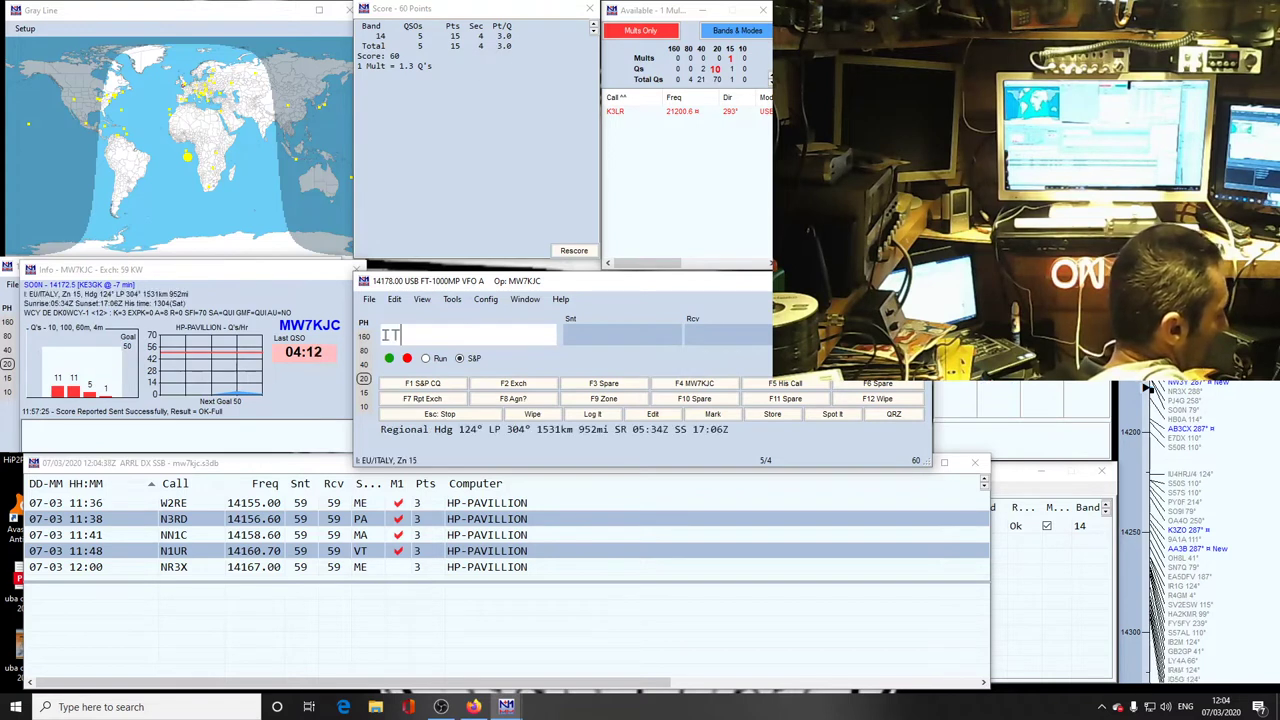
type("9B")
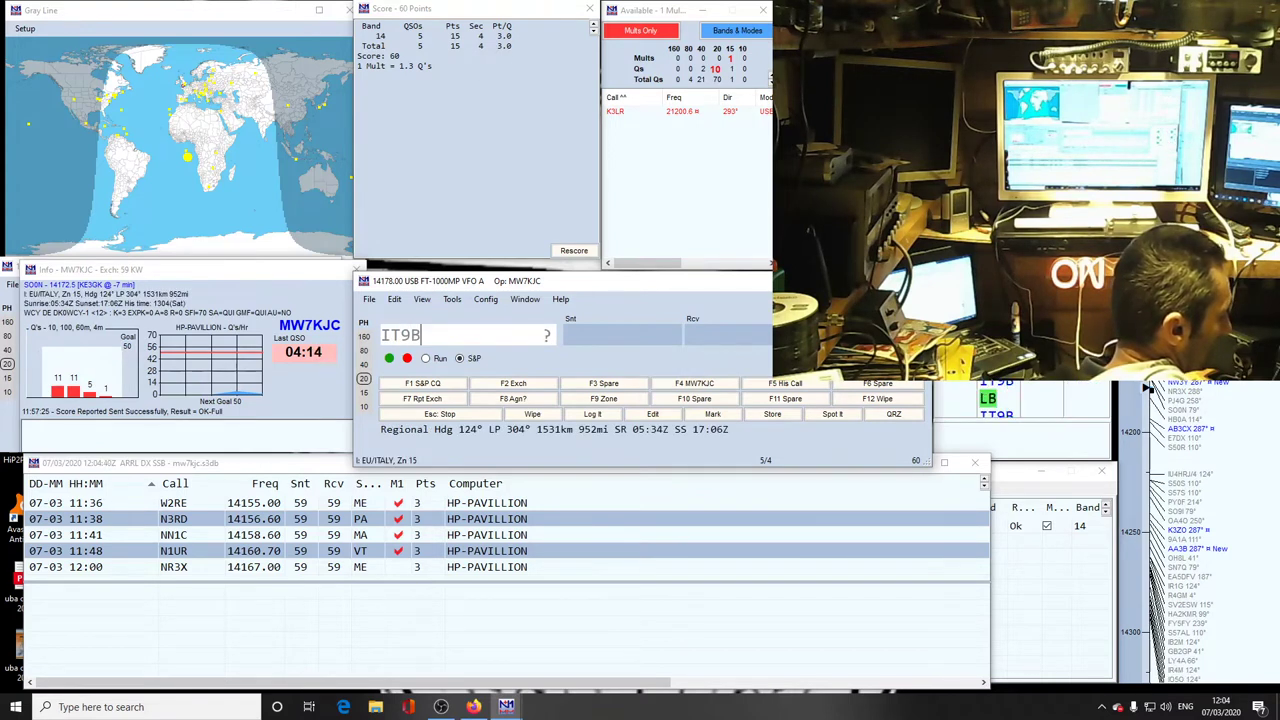
type("M")
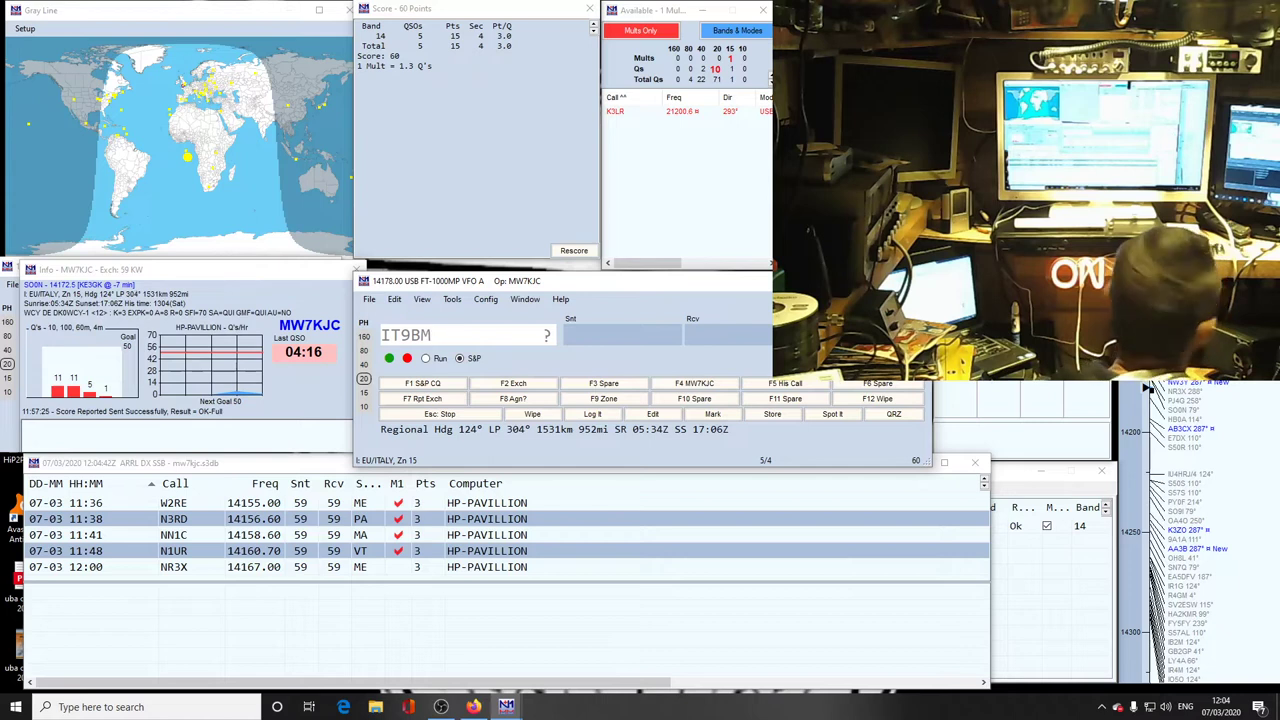
key("space")
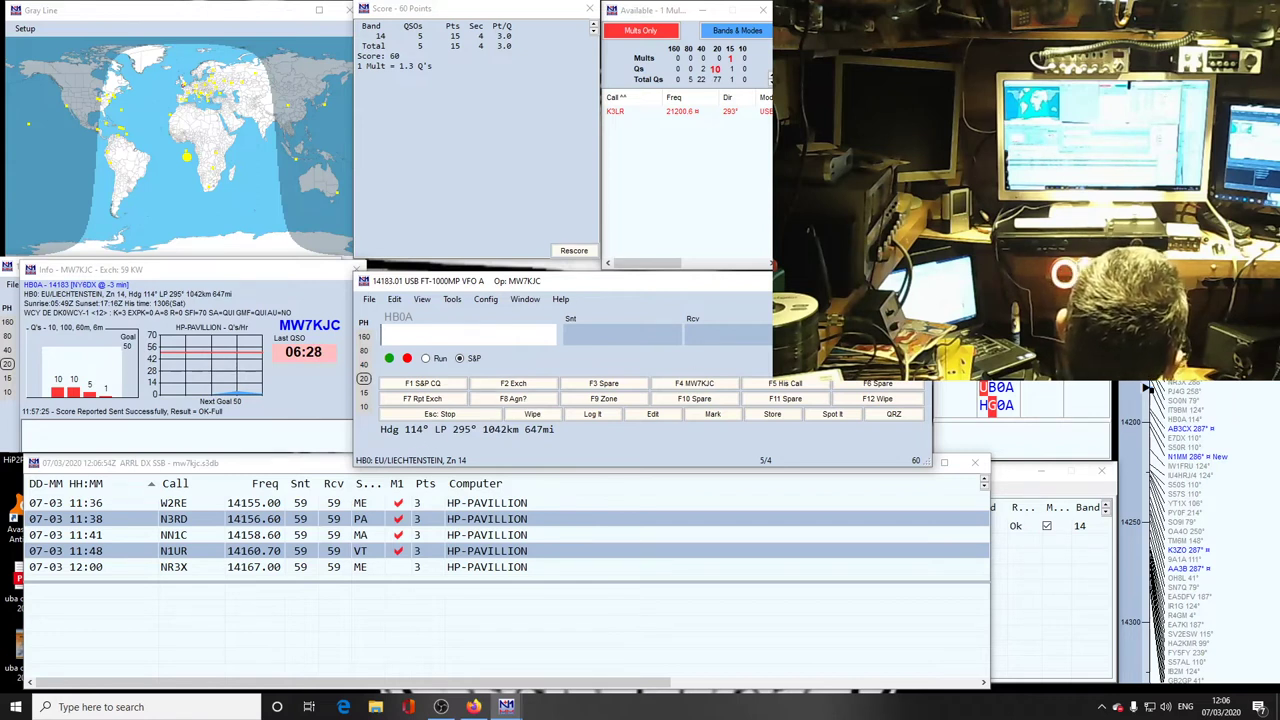
mouse_move(1190, 436)
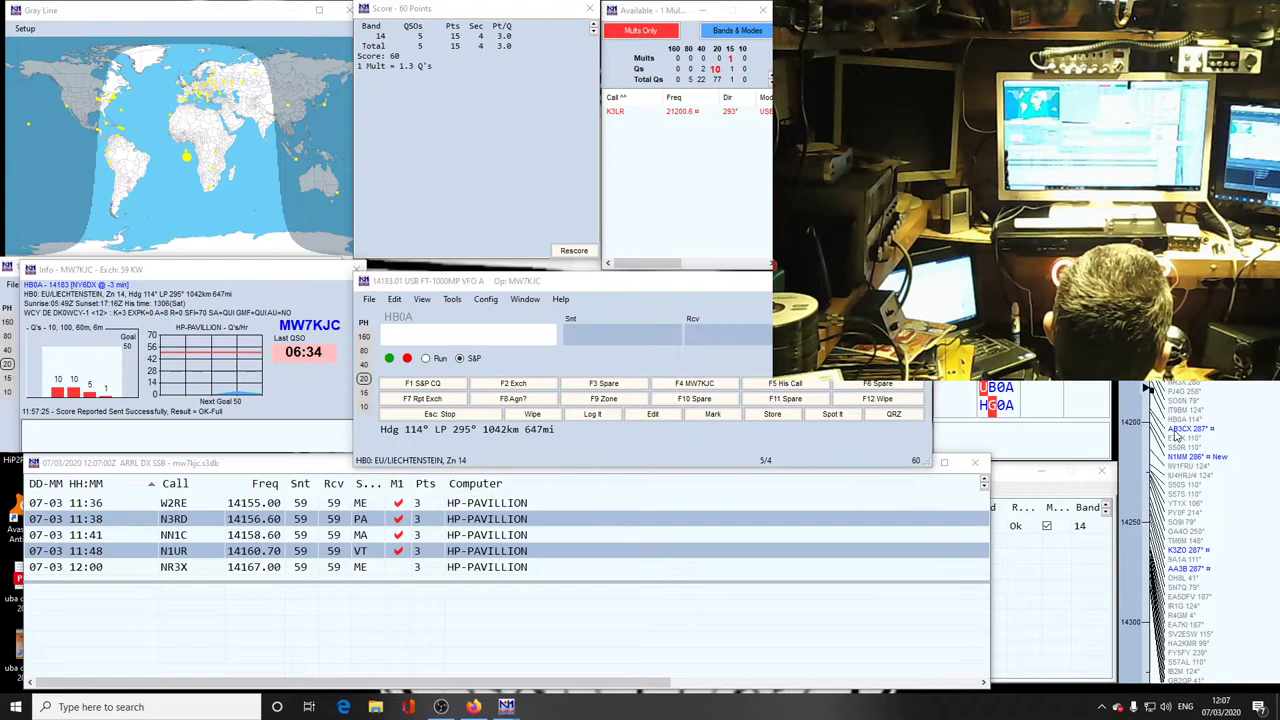
left_click(1178, 435)
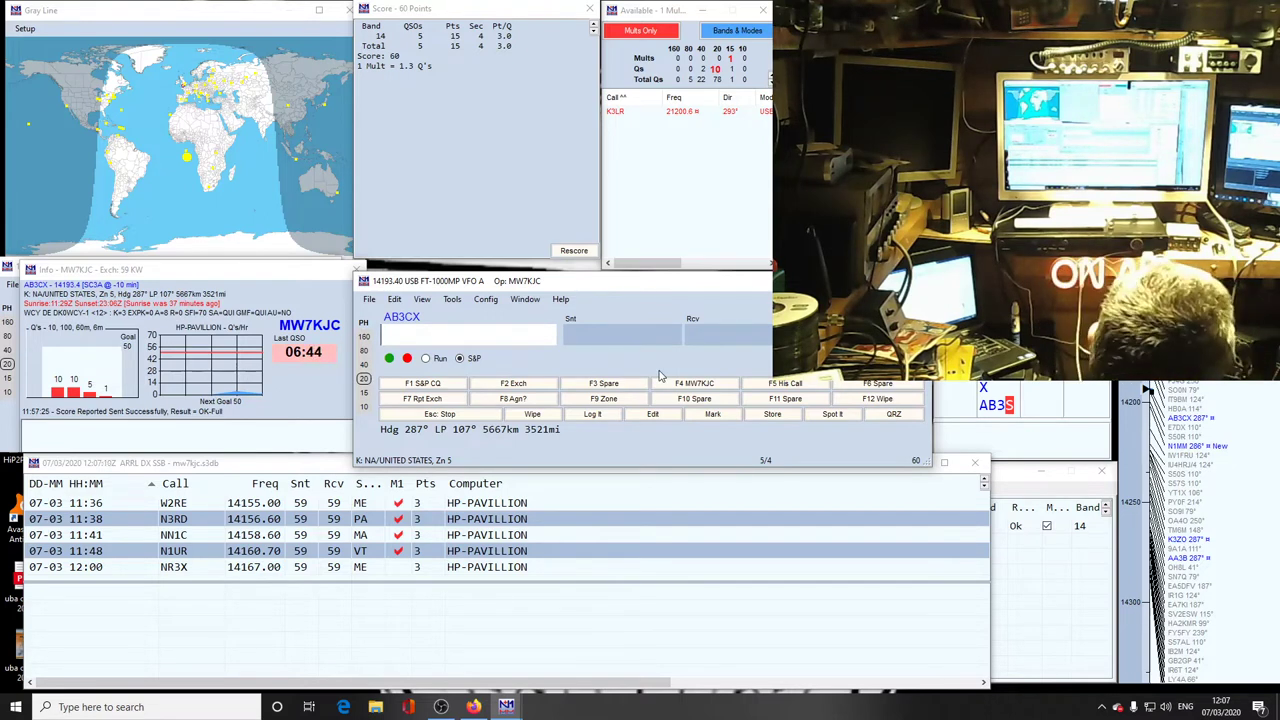
key("F12")
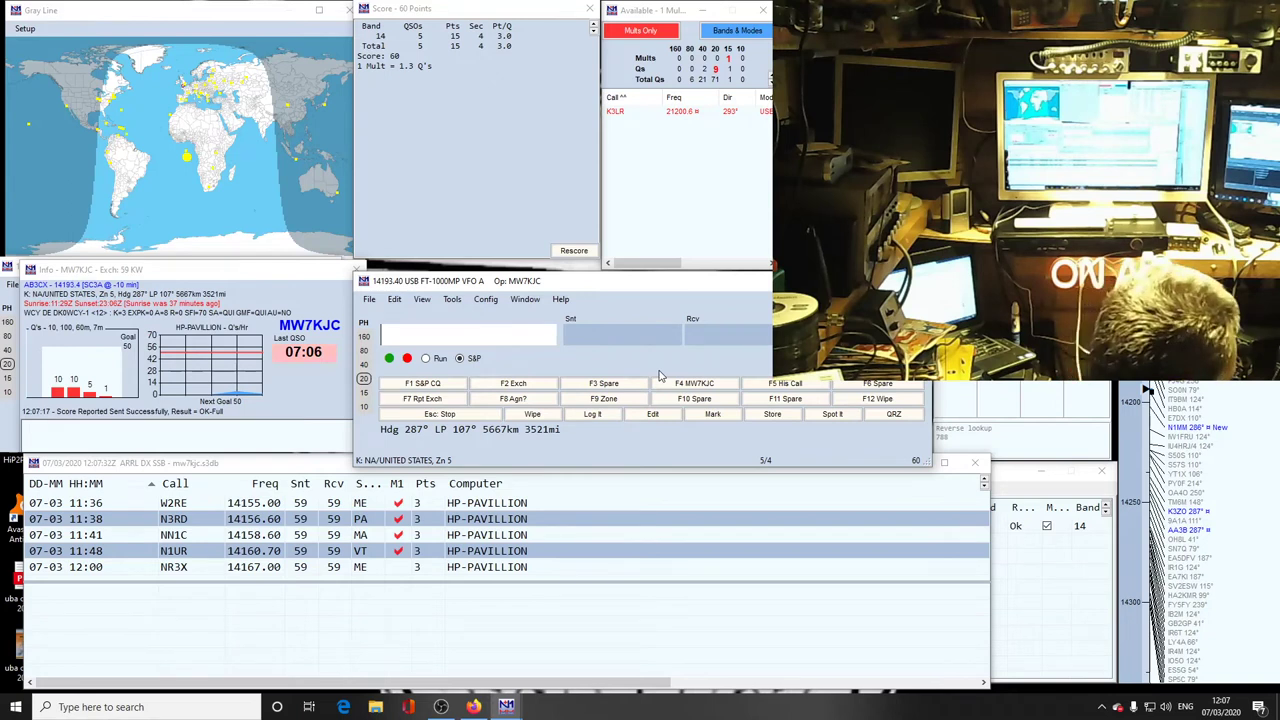
mouse_move(1176, 510)
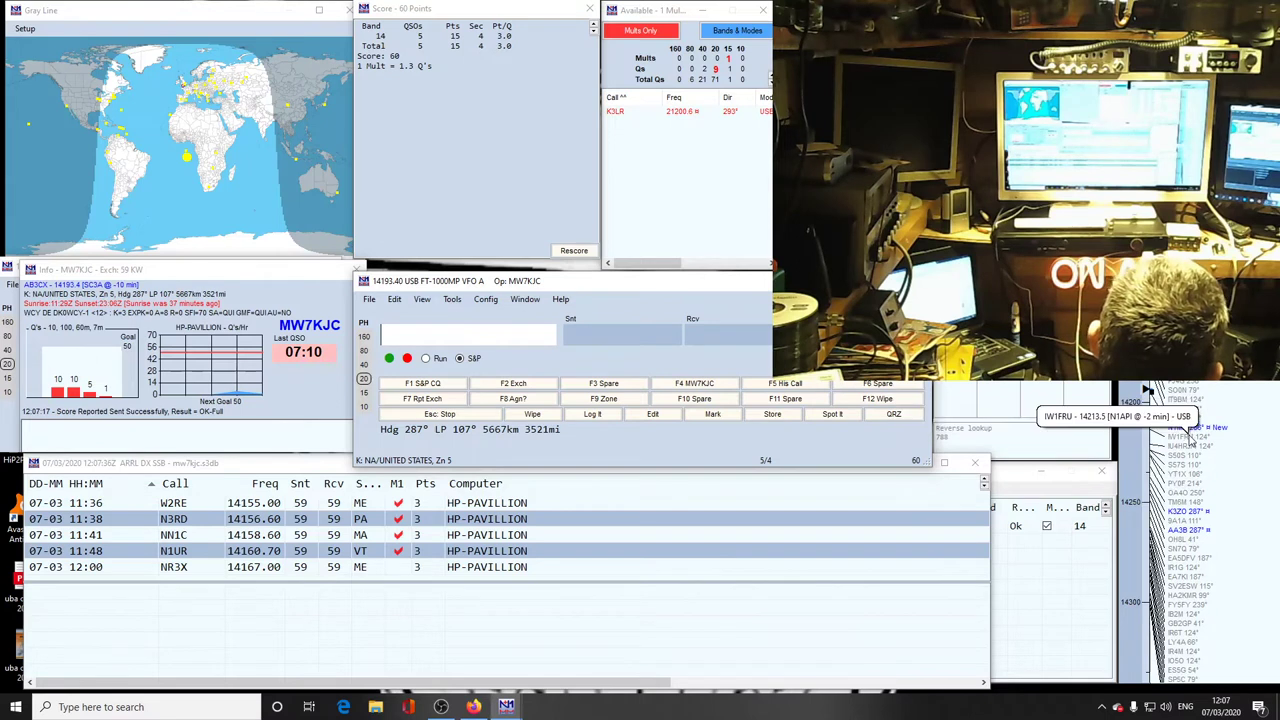
mouse_move(1188, 473)
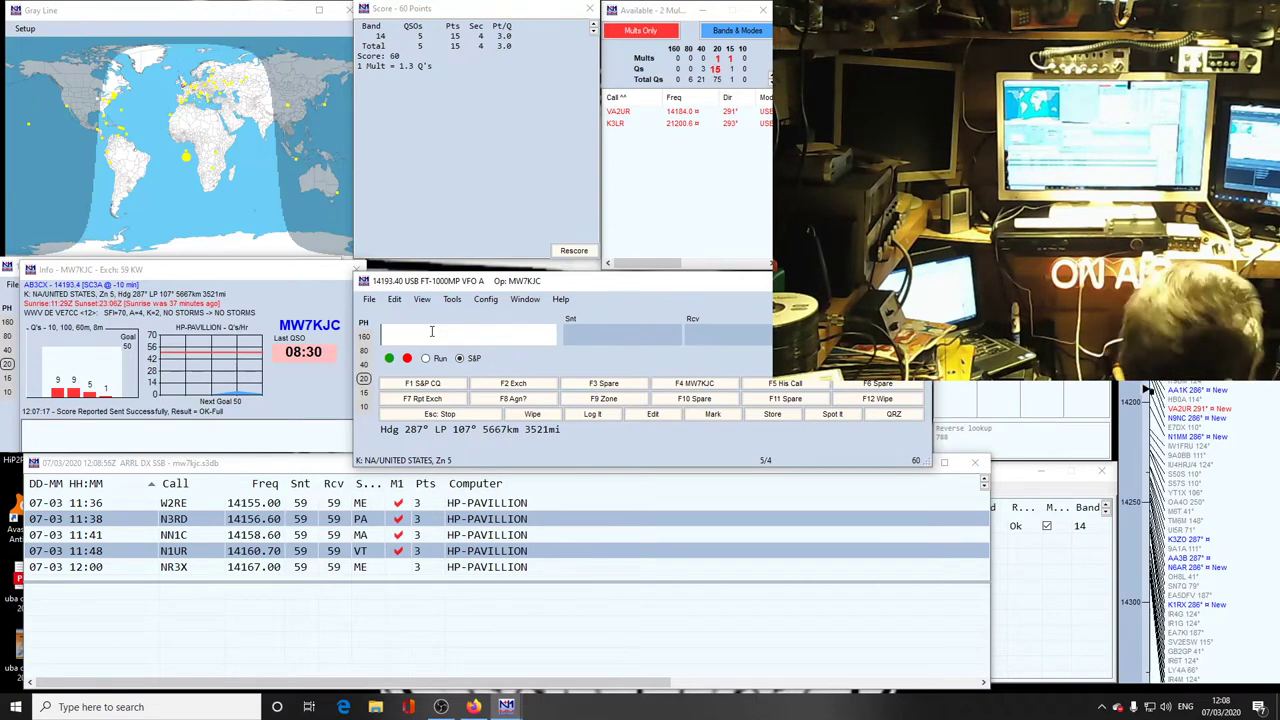
type("AB")
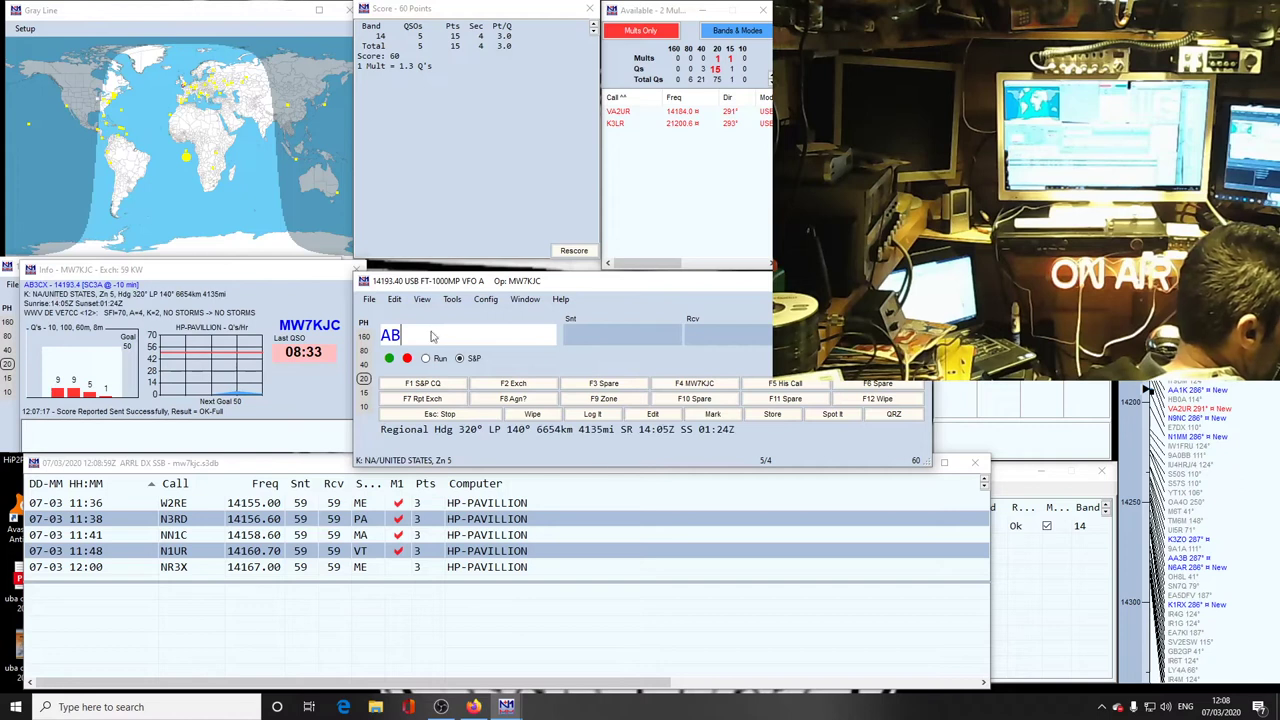
type("3K")
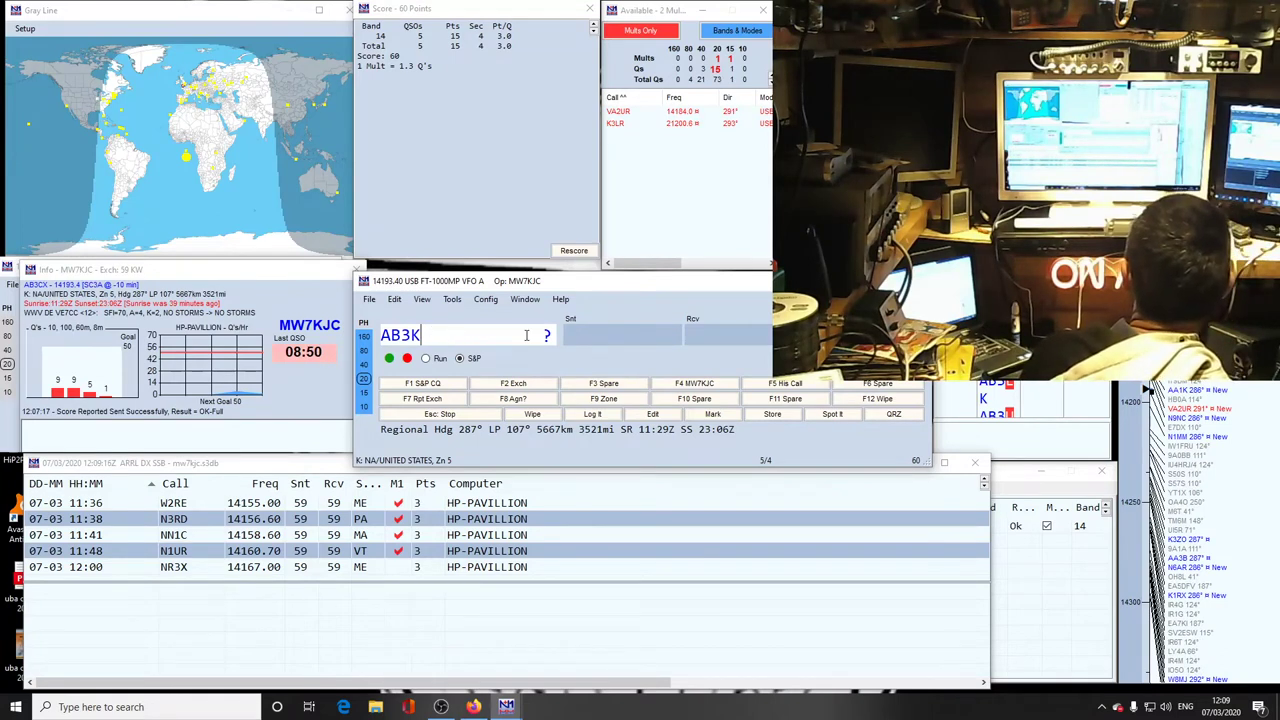
left_click(605, 334)
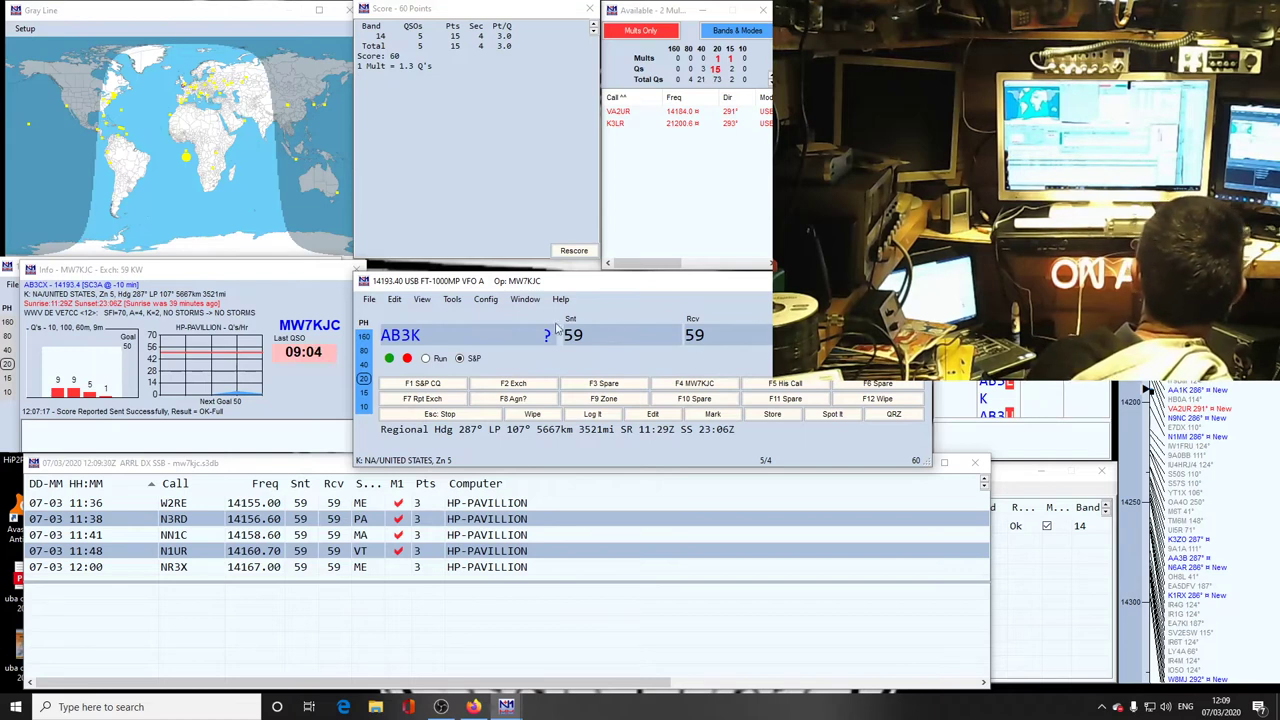
left_click(453, 341)
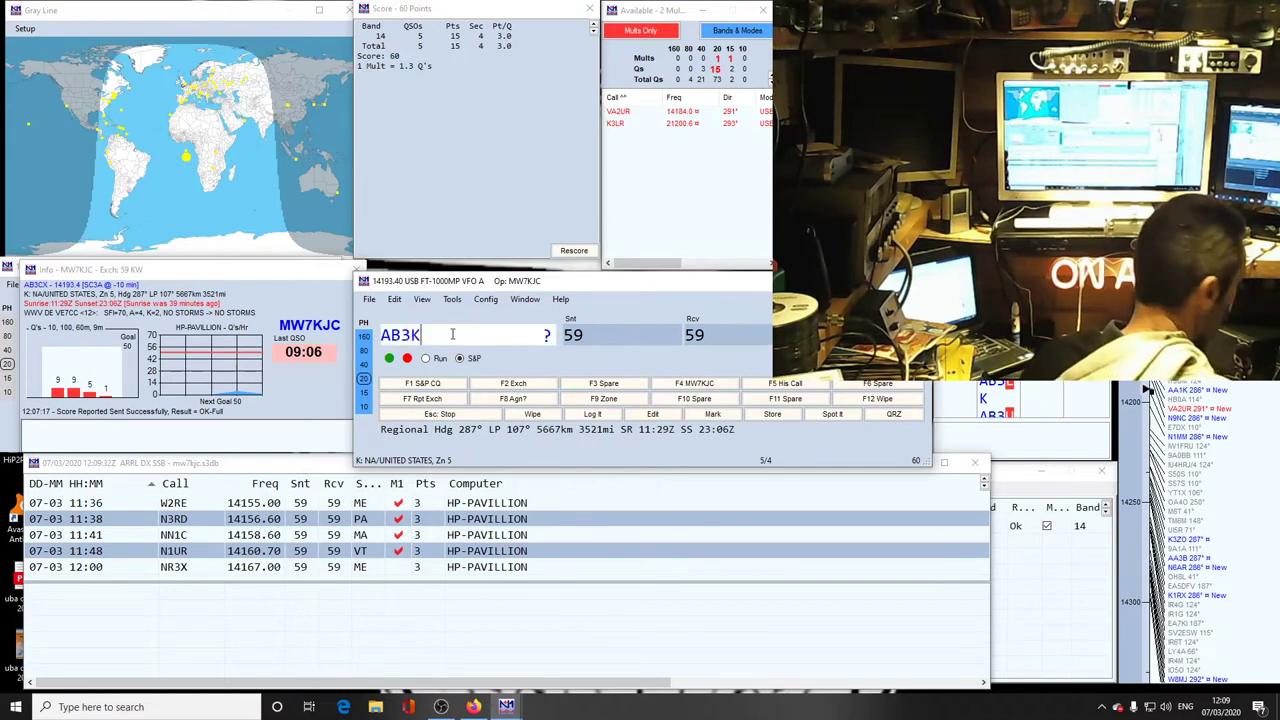
key("BackSpace")
type("CX")
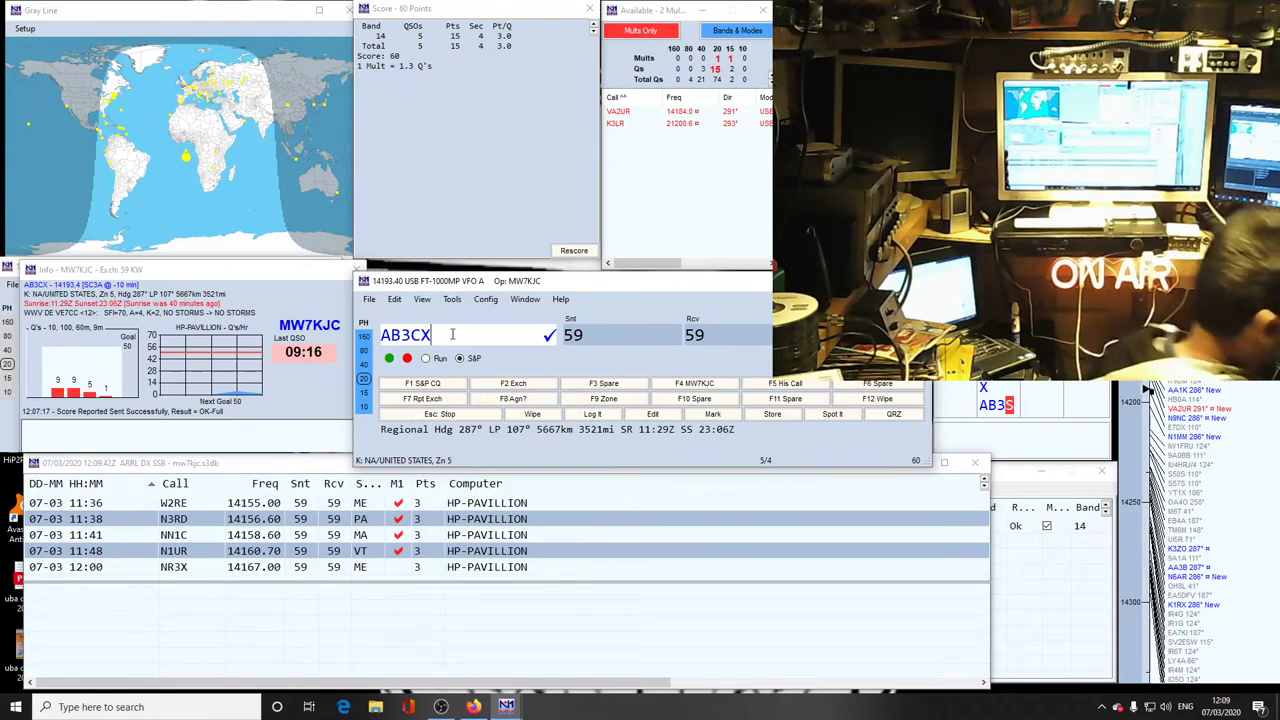
key("Tab")
key("Tab")
key("Tab")
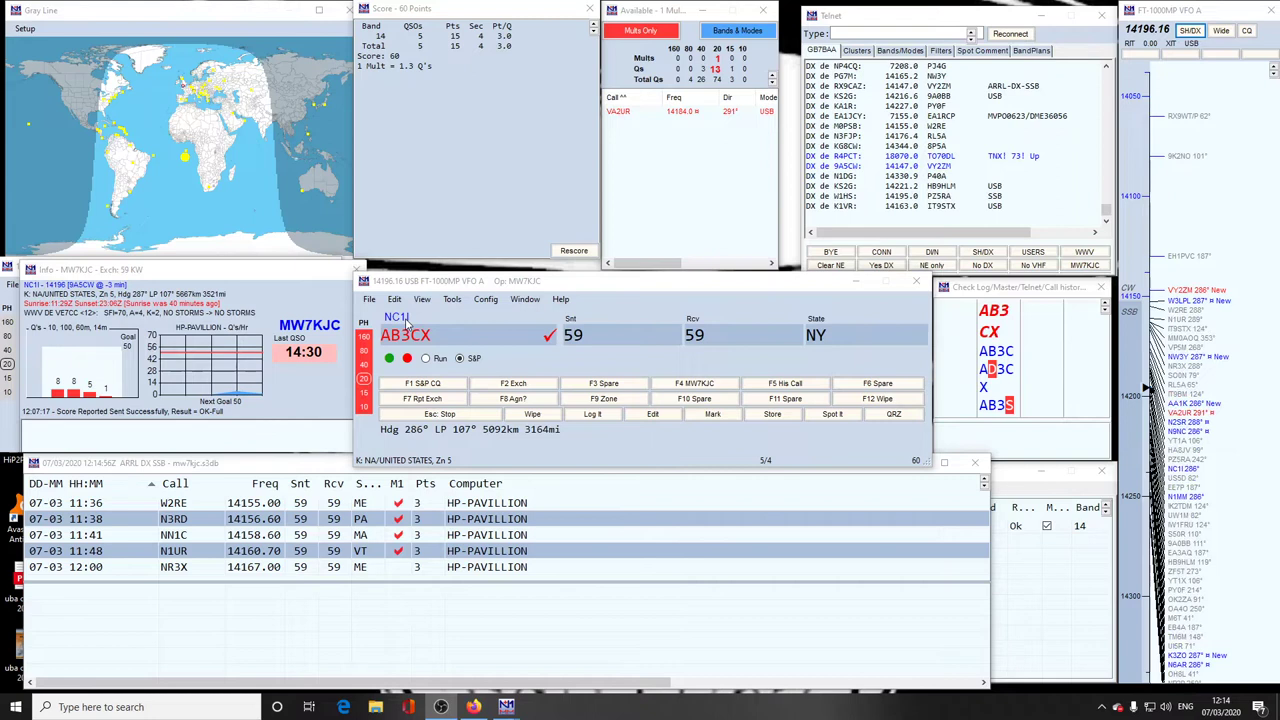
left_click(406, 320)
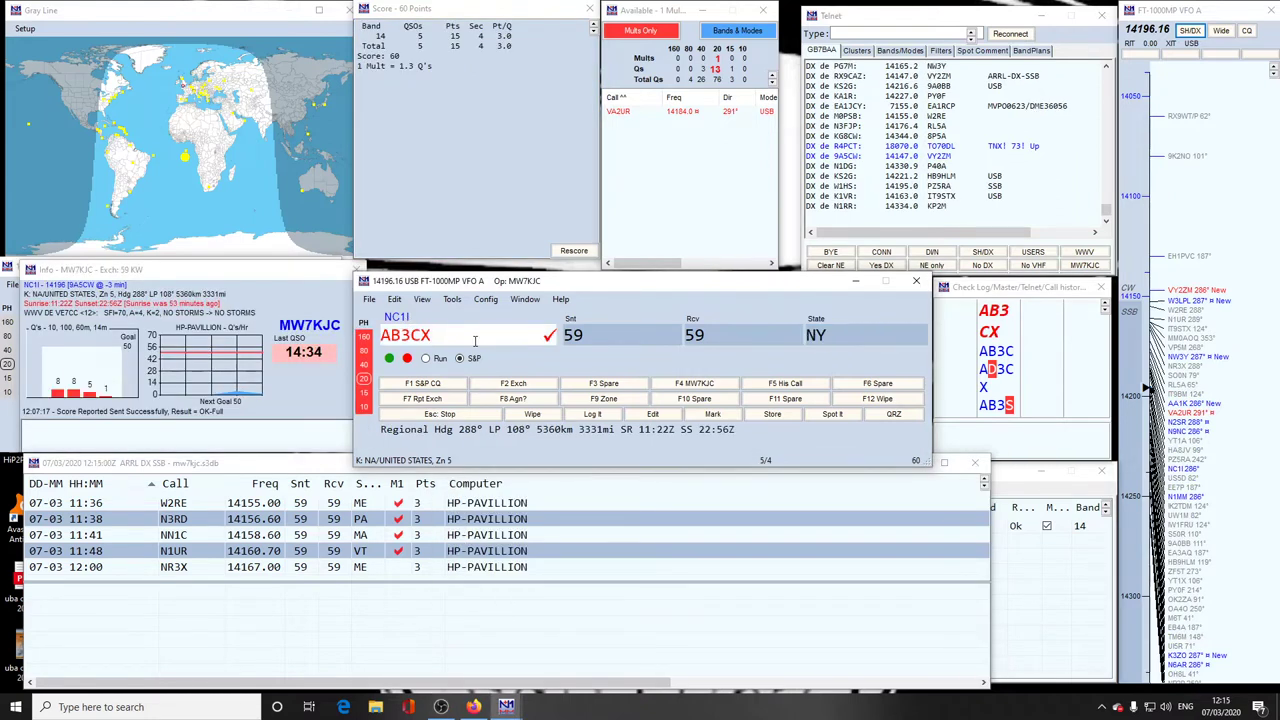
key("BackSpace")
key("BackSpace")
key("BackSpace")
key("BackSpace")
key("BackSpace")
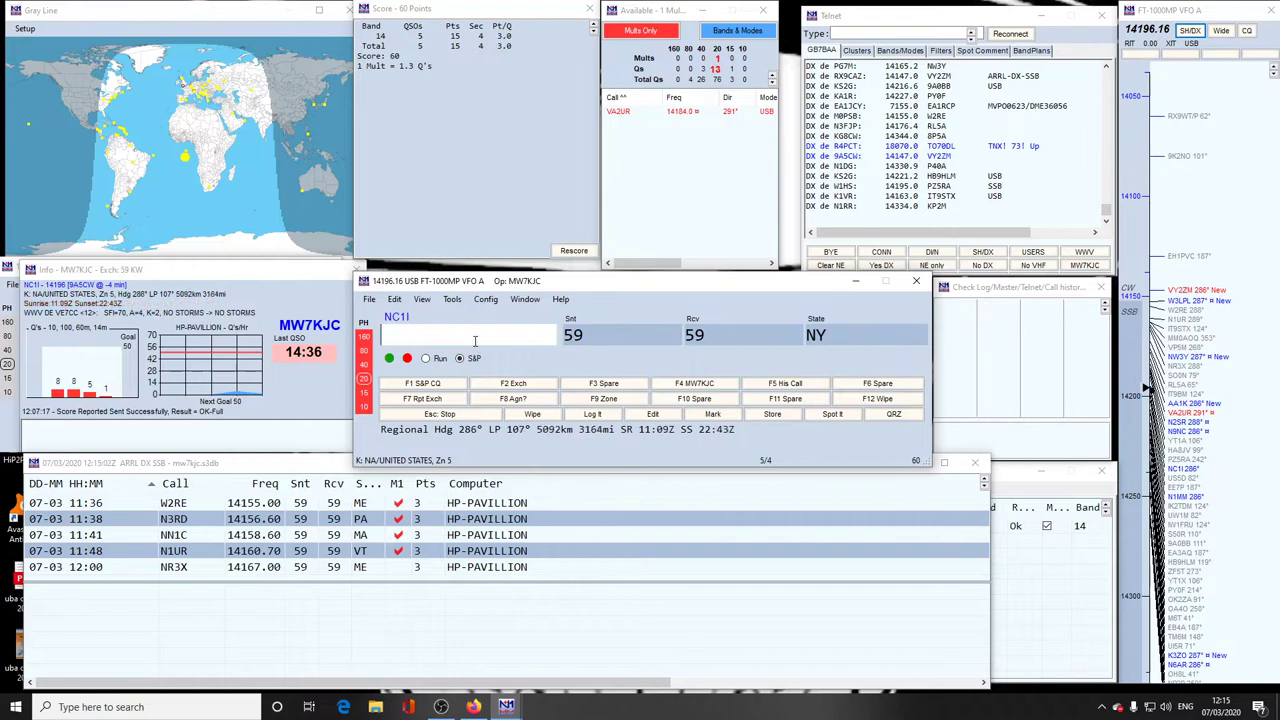
type("C1")
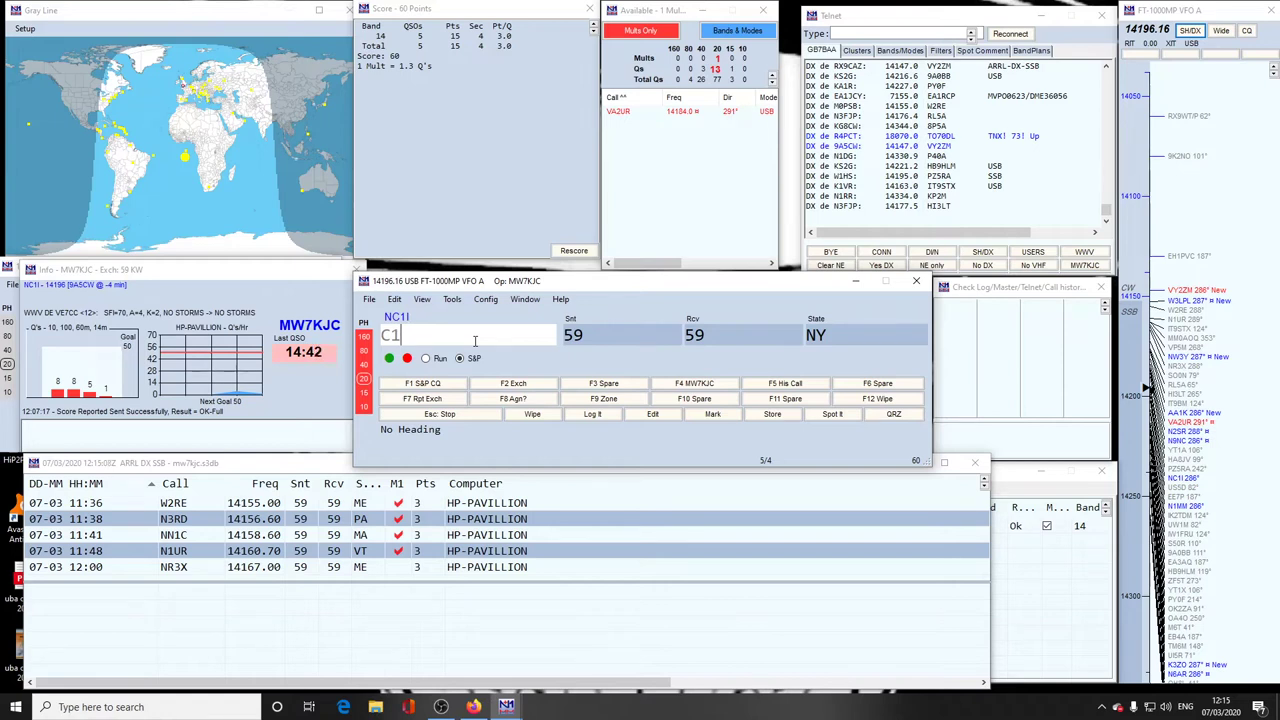
key("BackSpace")
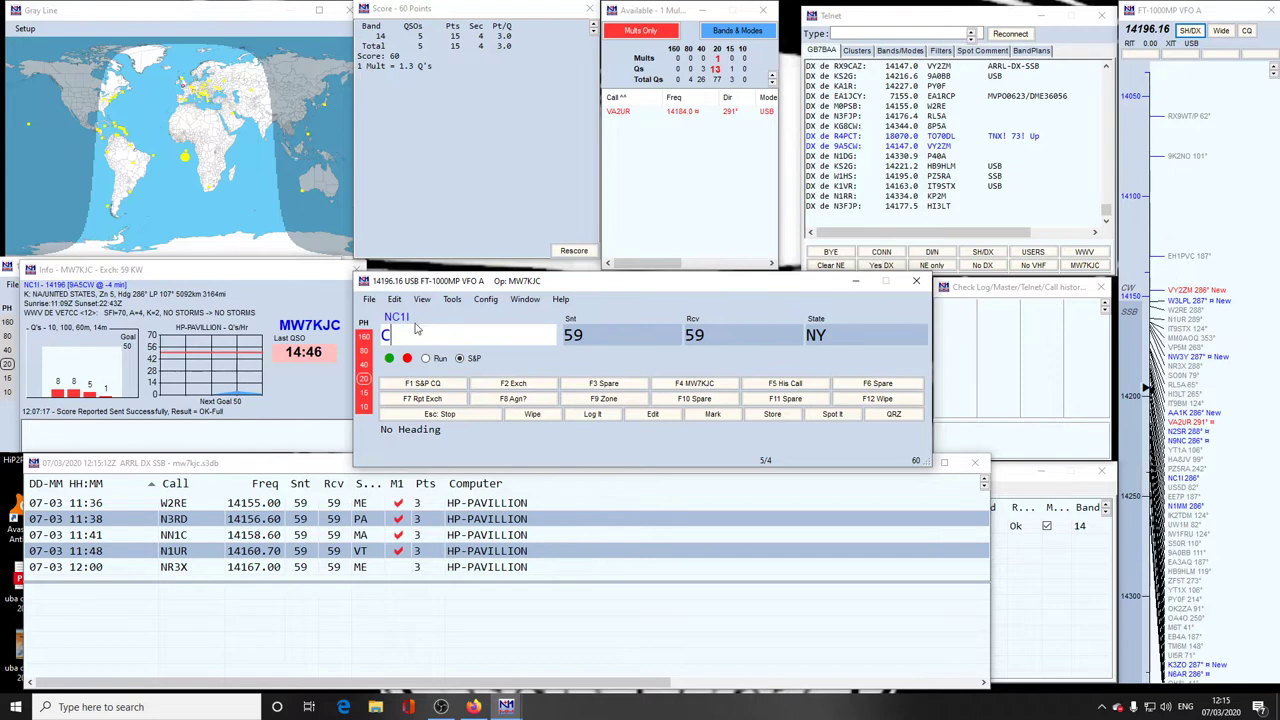
key("space")
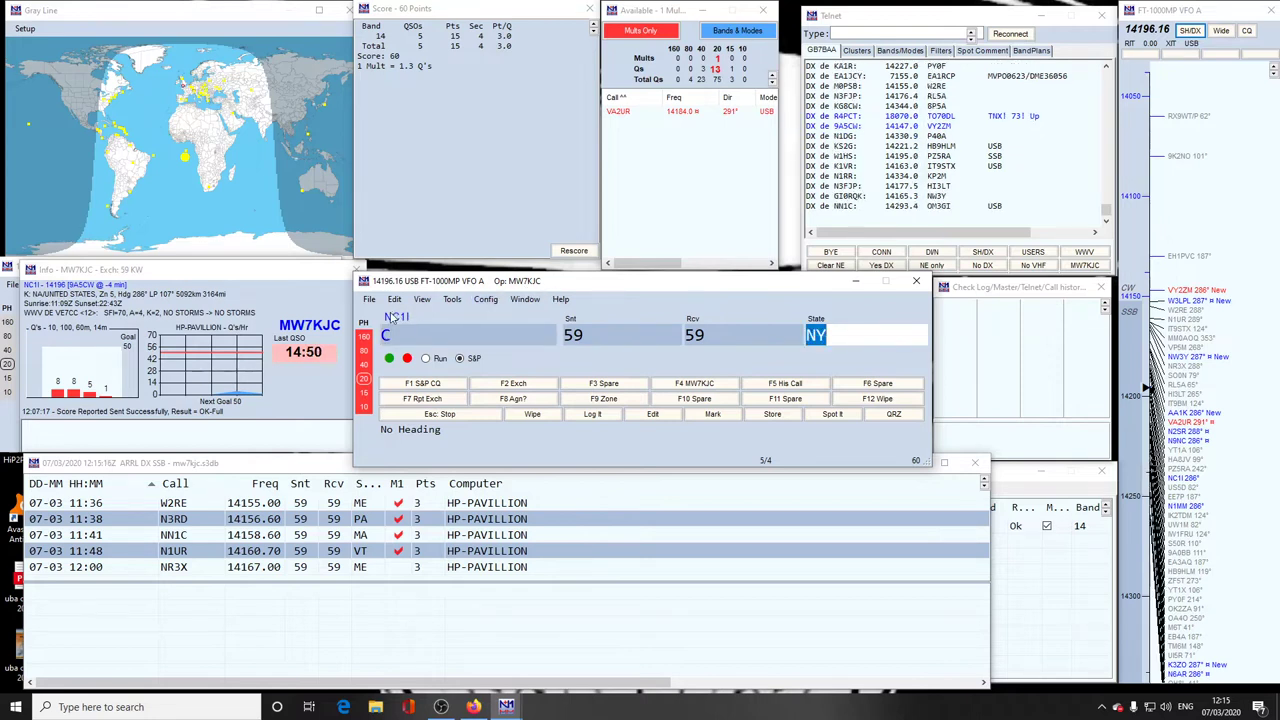
left_click(419, 336)
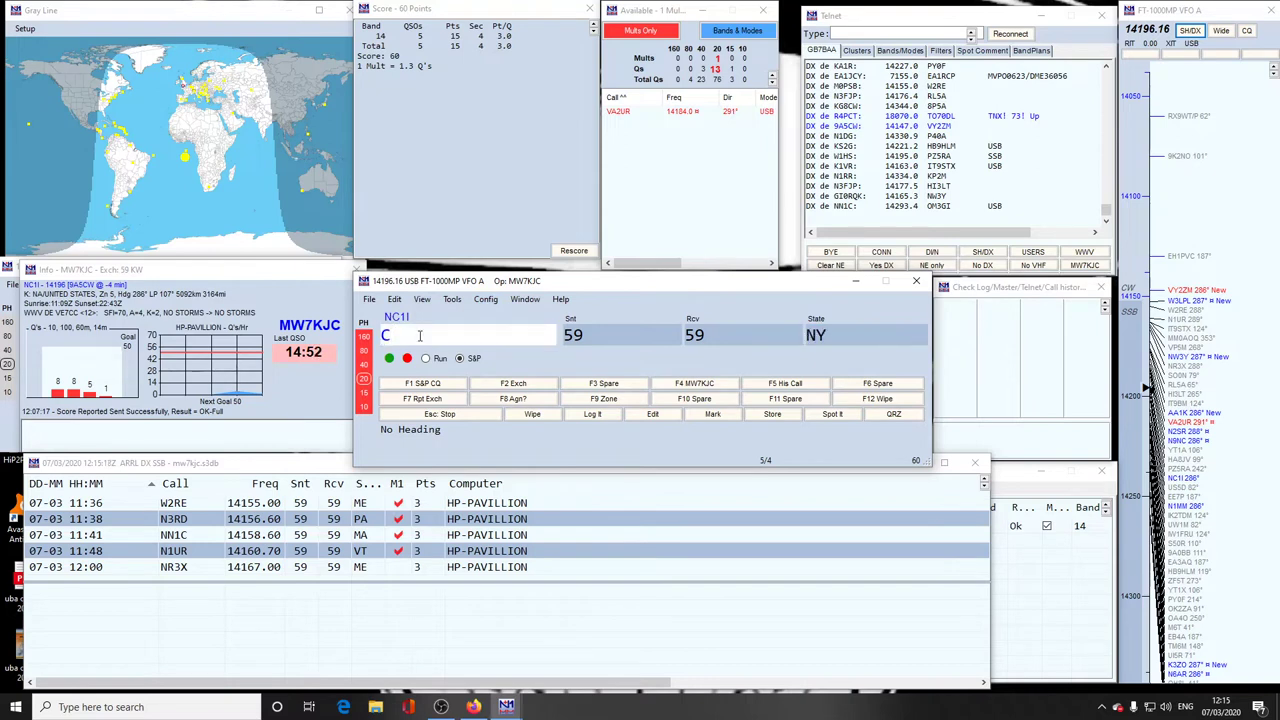
type("NC1")
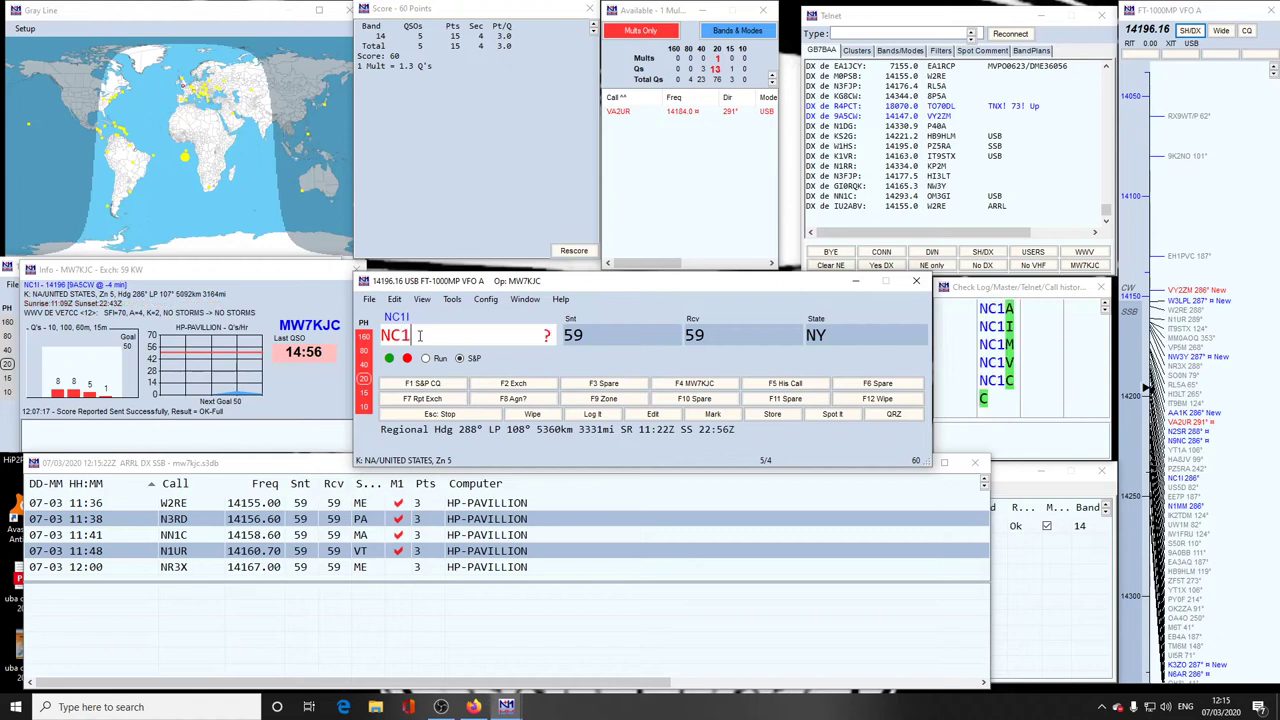
type("I")
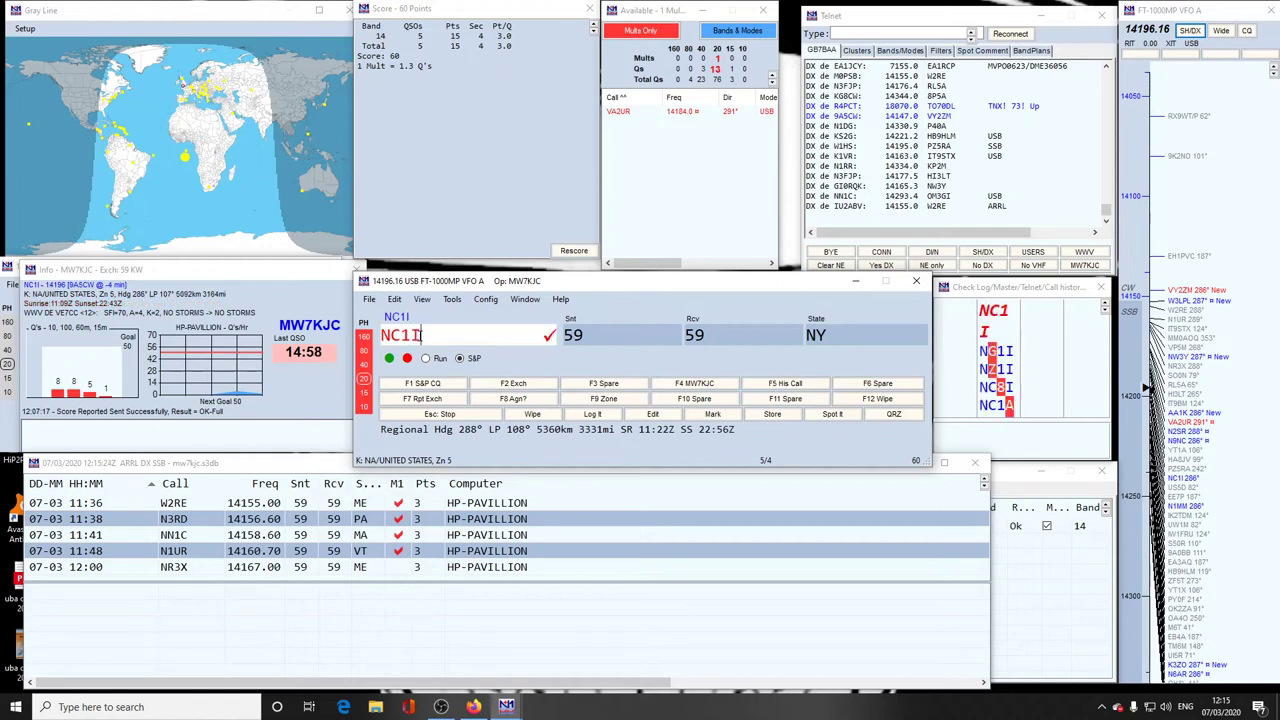
Step: Set the state in the NC1I contact's exchange to MA
key("Tab")
key("Tab")
key("Tab")
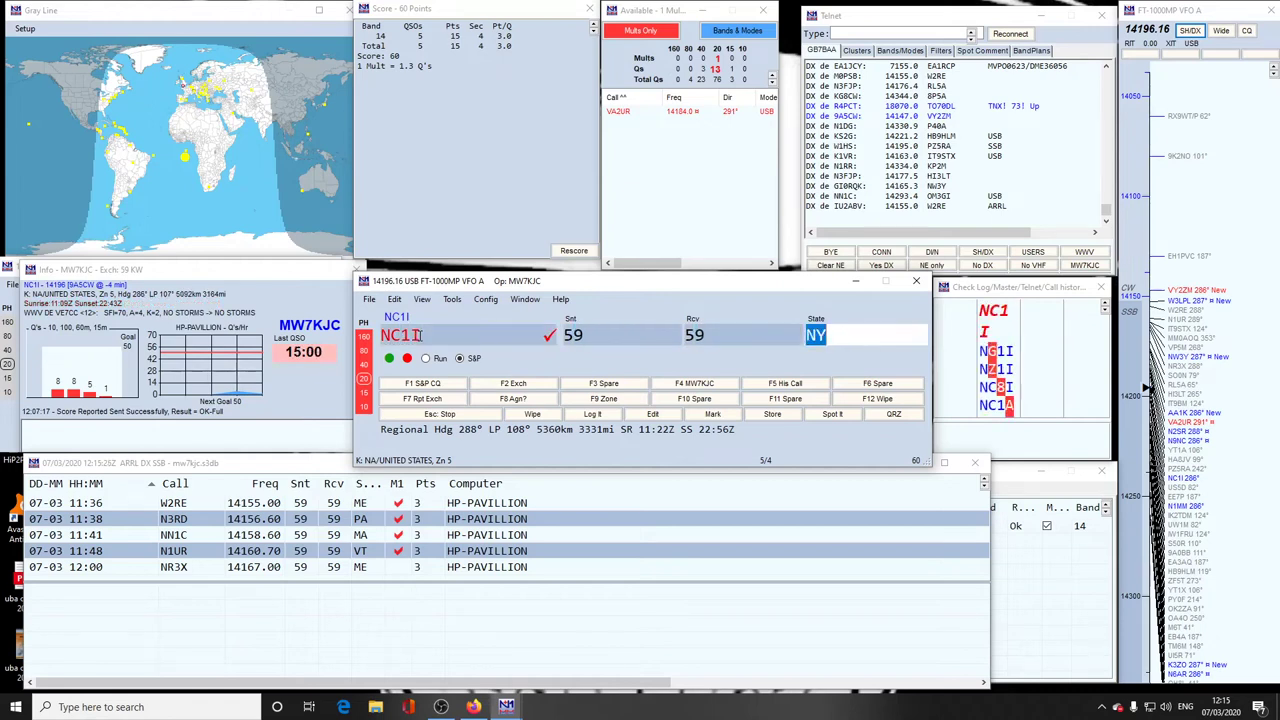
key("BackSpace")
type("MA")
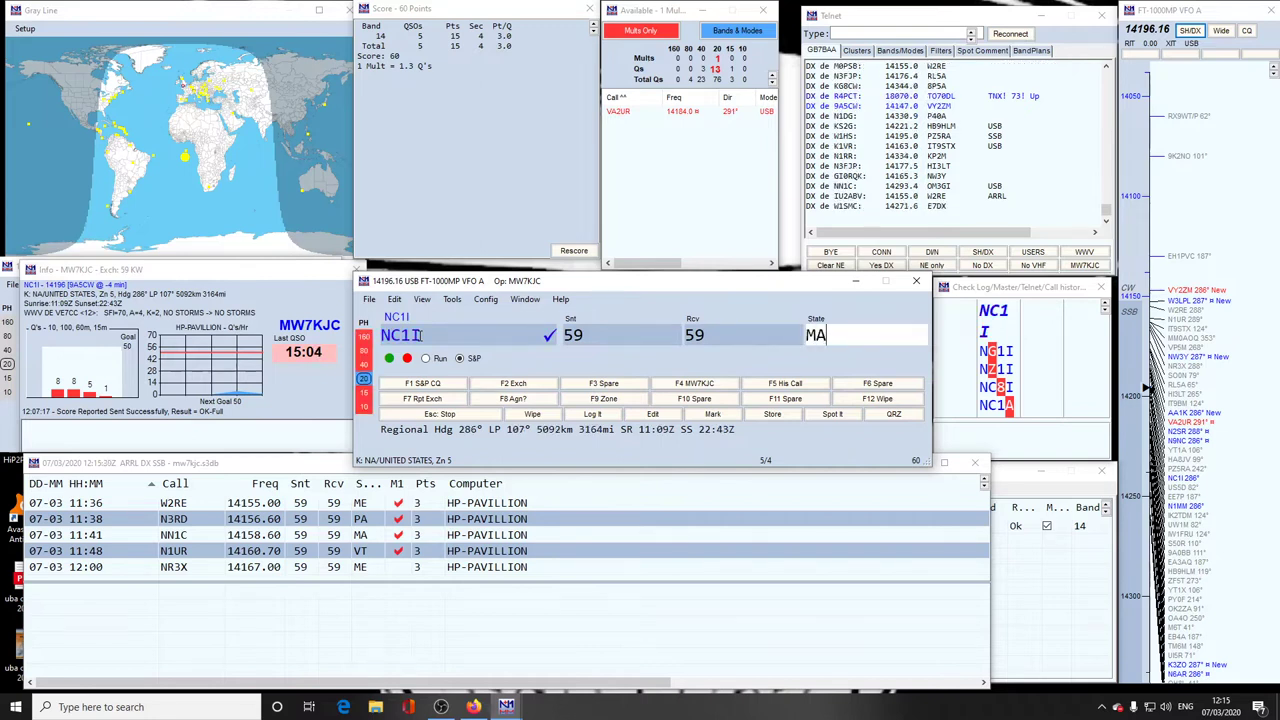
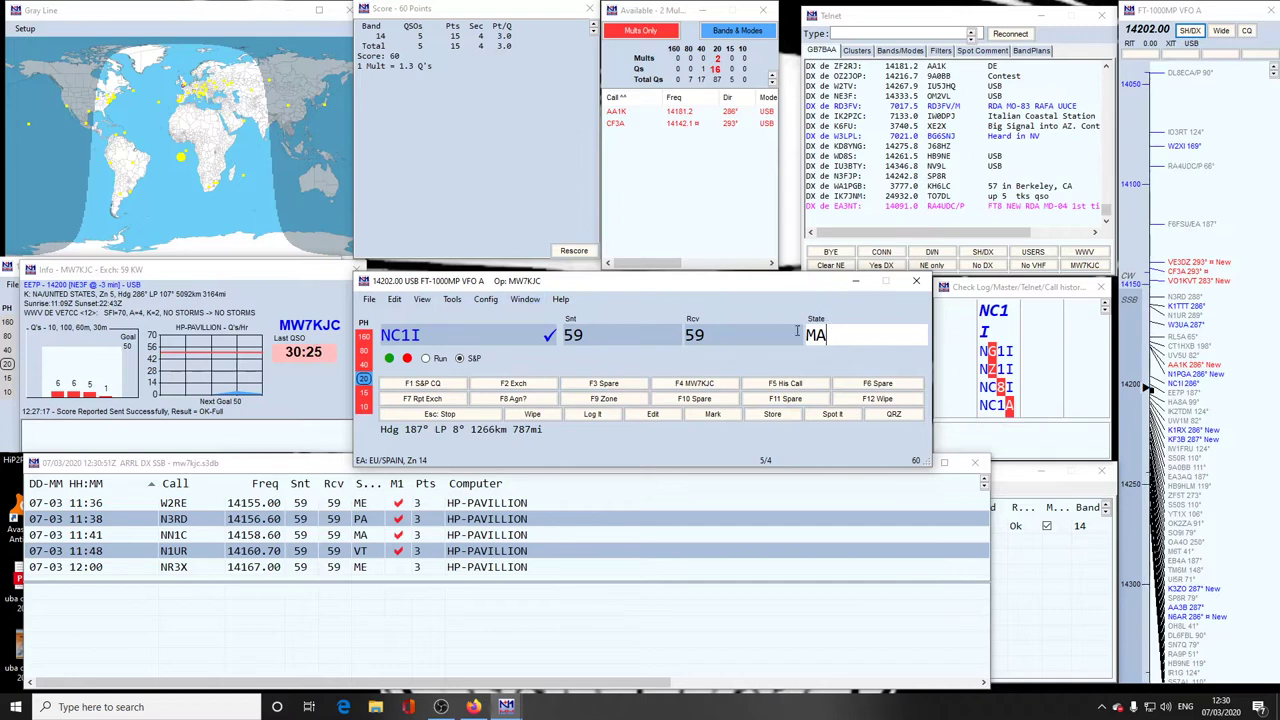
left_click(515, 332)
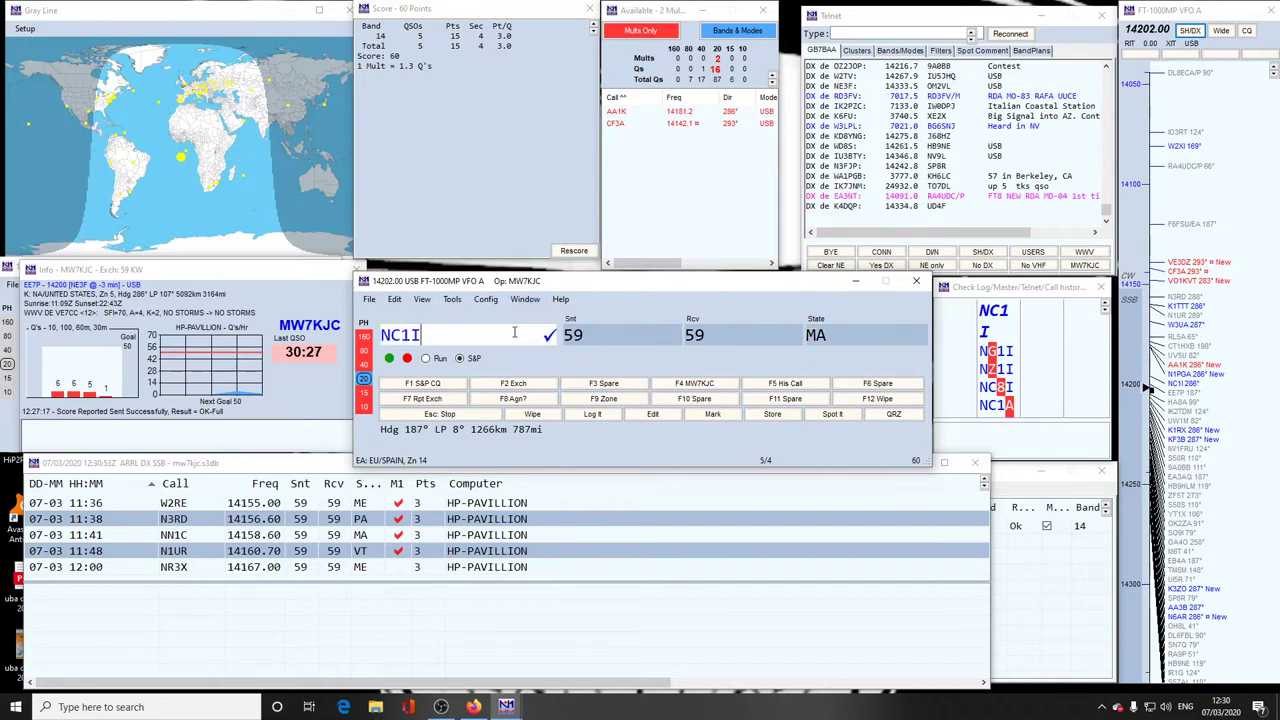
key("BackSpace")
key("BackSpace")
key("BackSpace")
key("BackSpace")
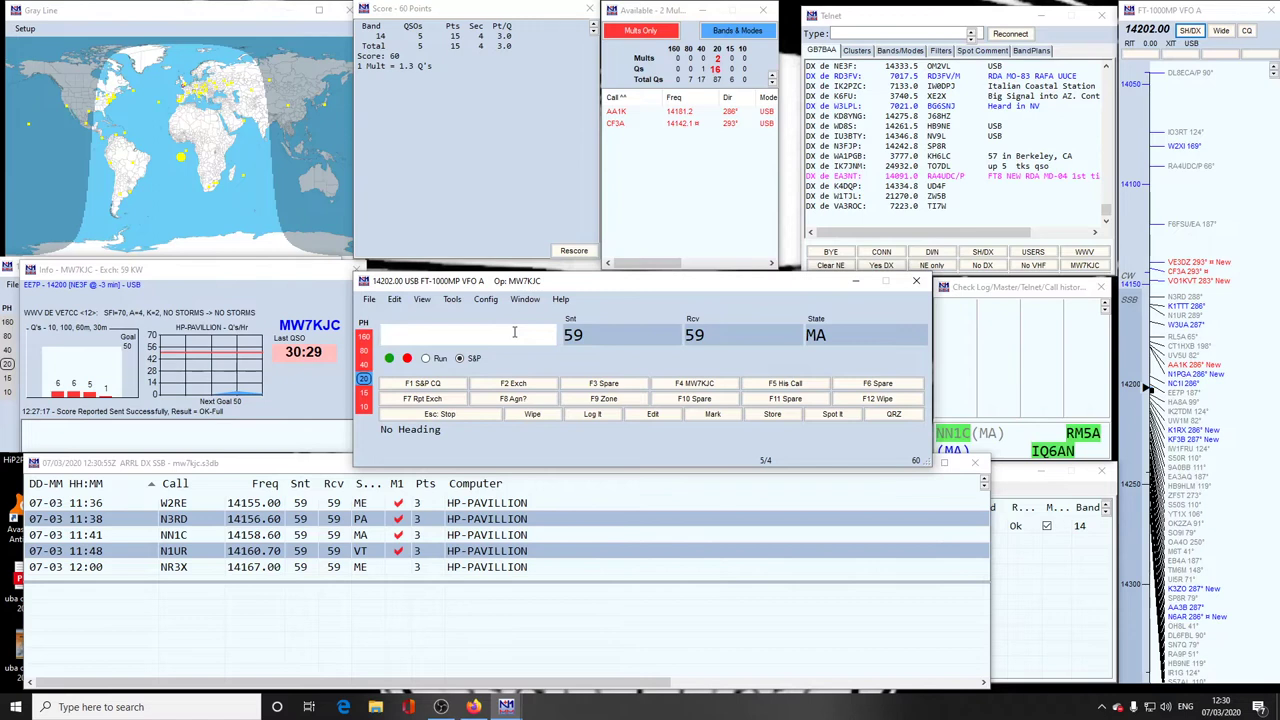
type("N")
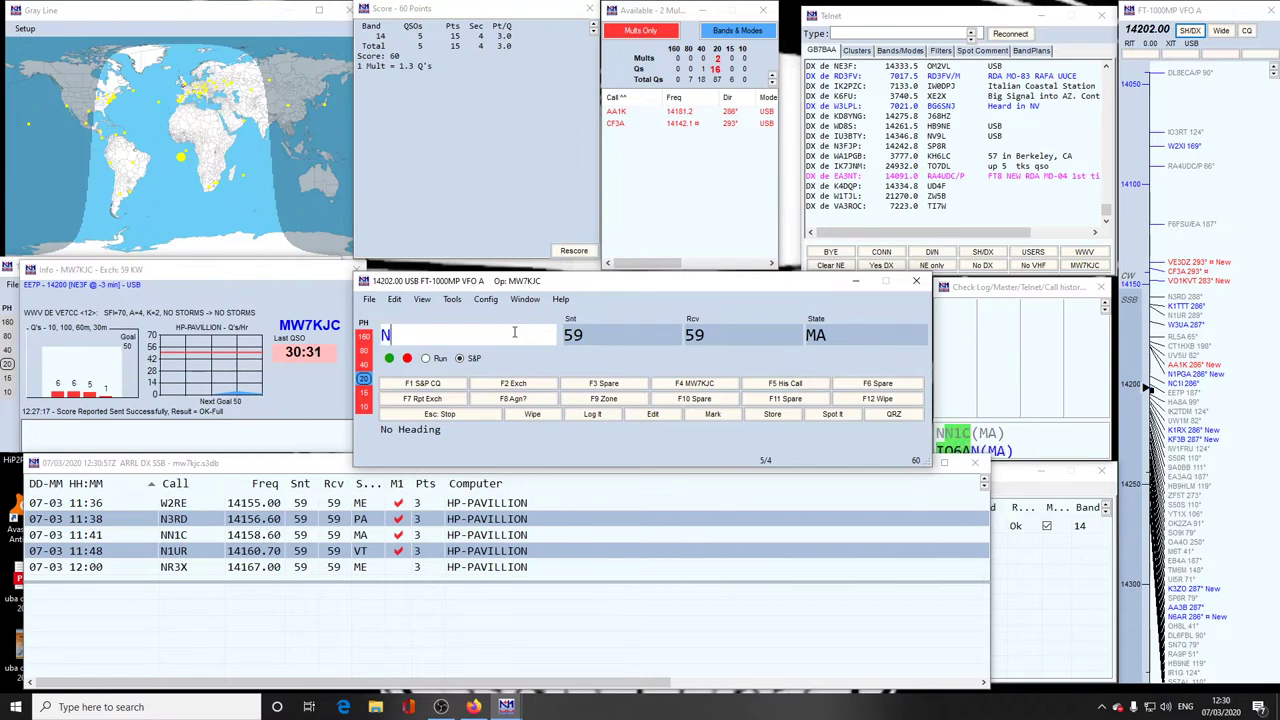
type("1")
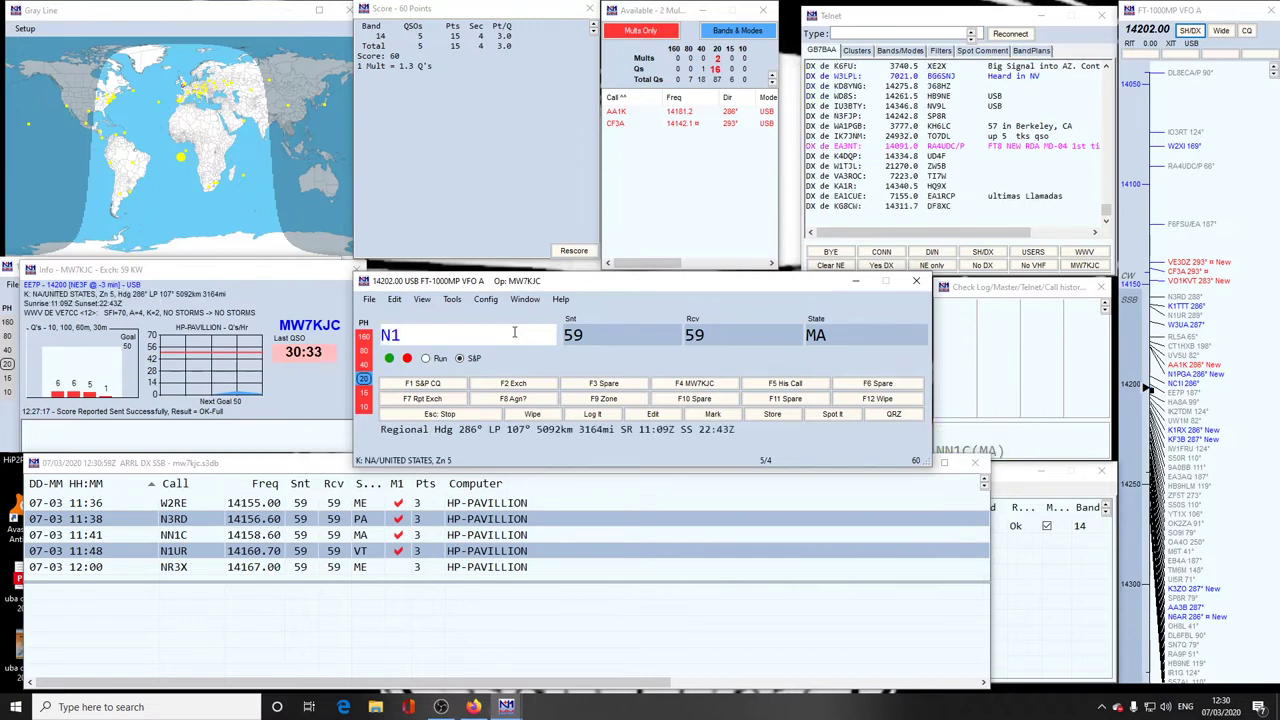
type("MM")
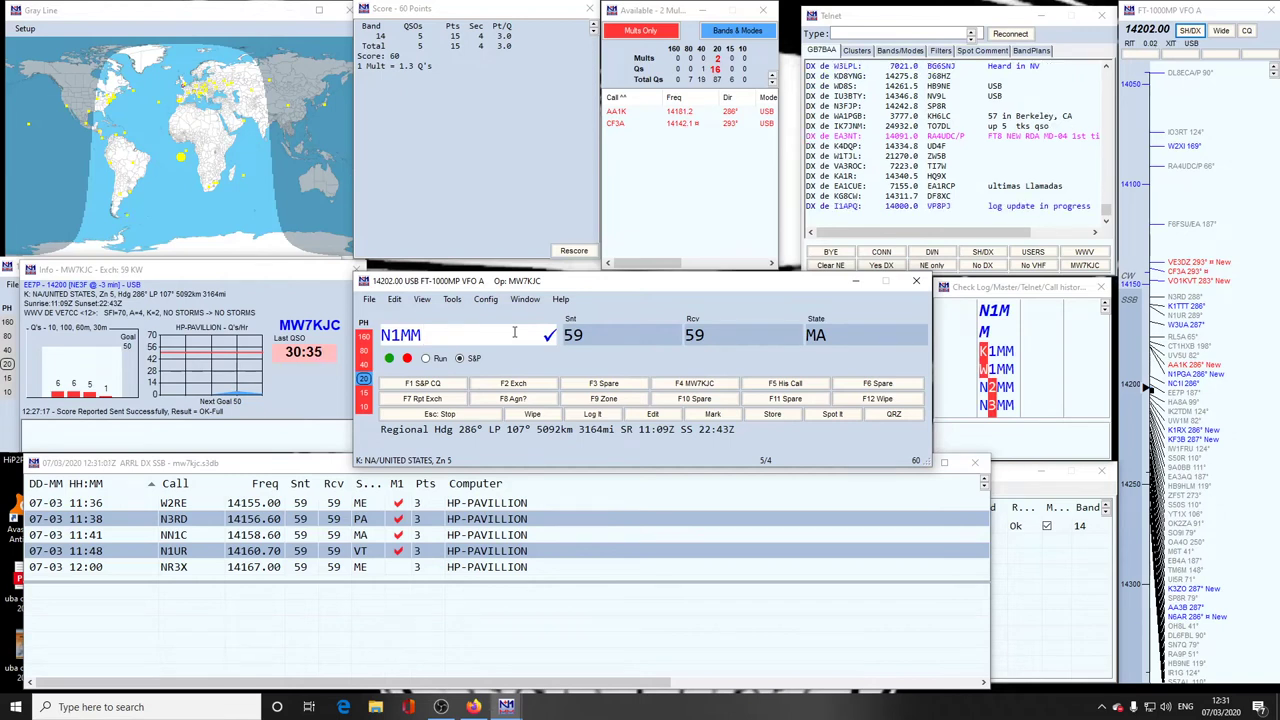
Step: Set the state in the N1MM contact's exchange to CT
key("Tab")
key("Tab")
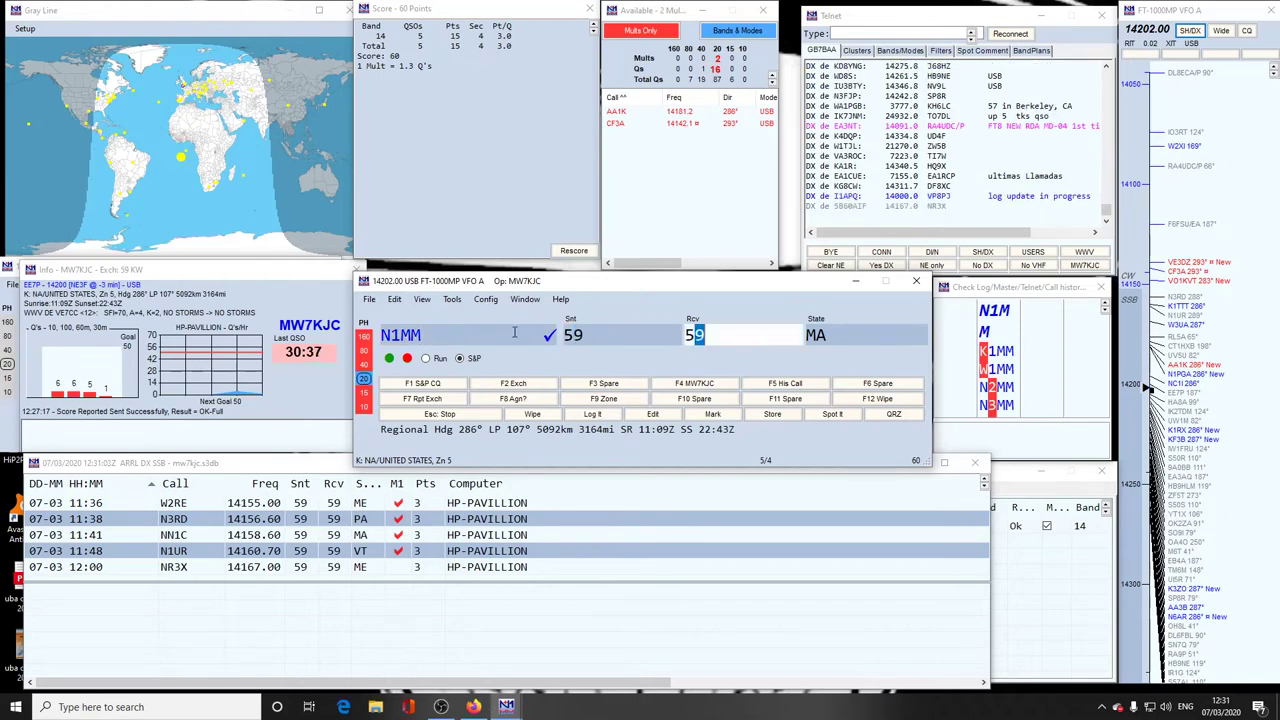
key("Tab")
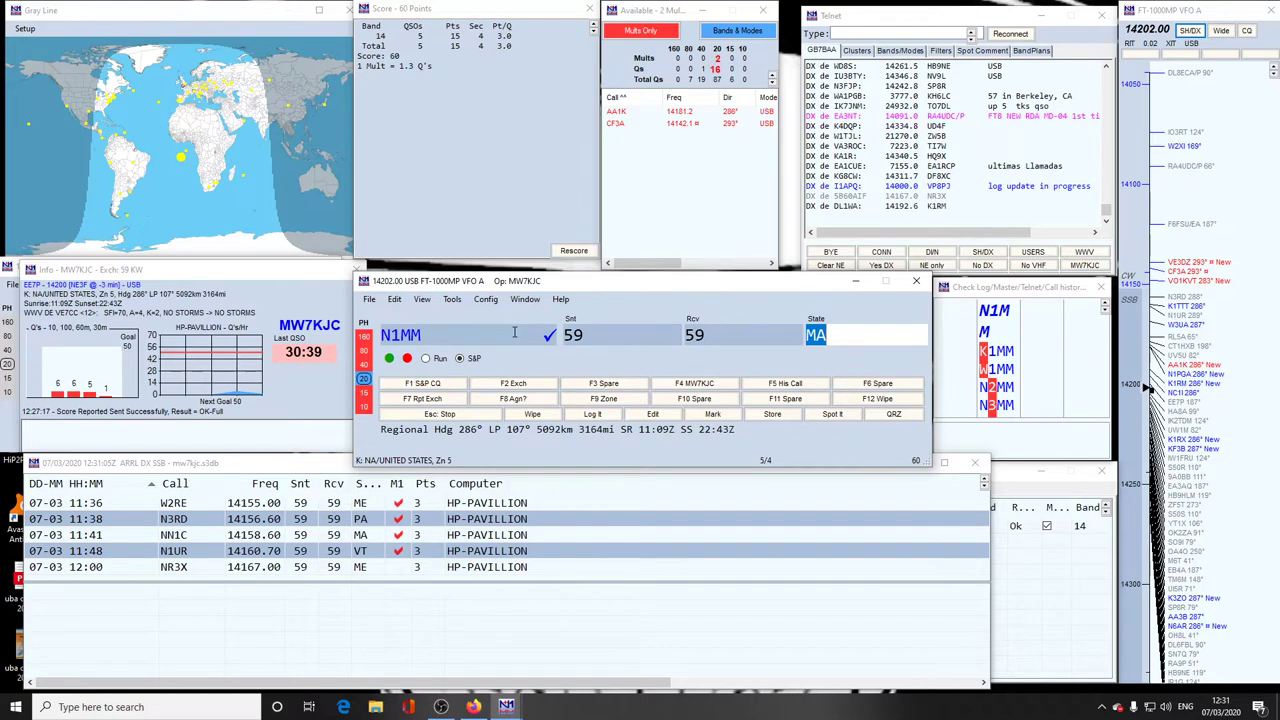
key("BackSpace")
type("CT")
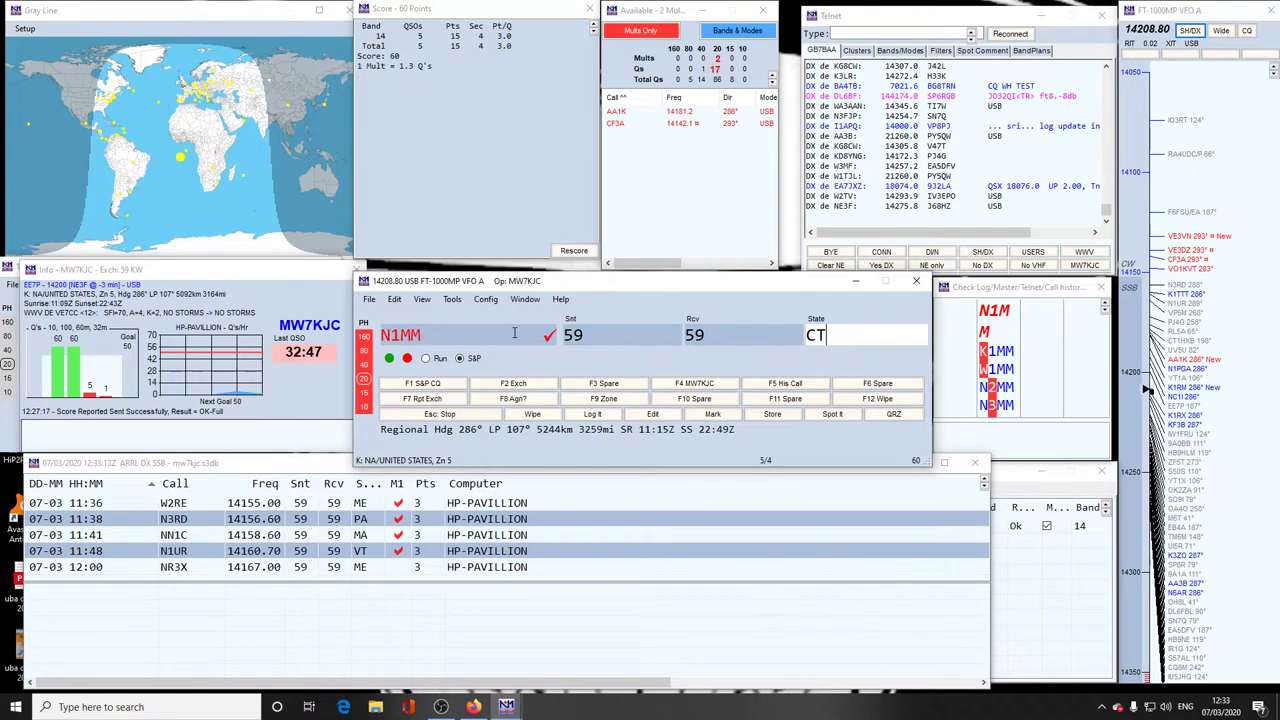
Step: Clear the CT state and the N1MM callsign from the entry window without logging the contact
key("BackSpace")
key("BackSpace")
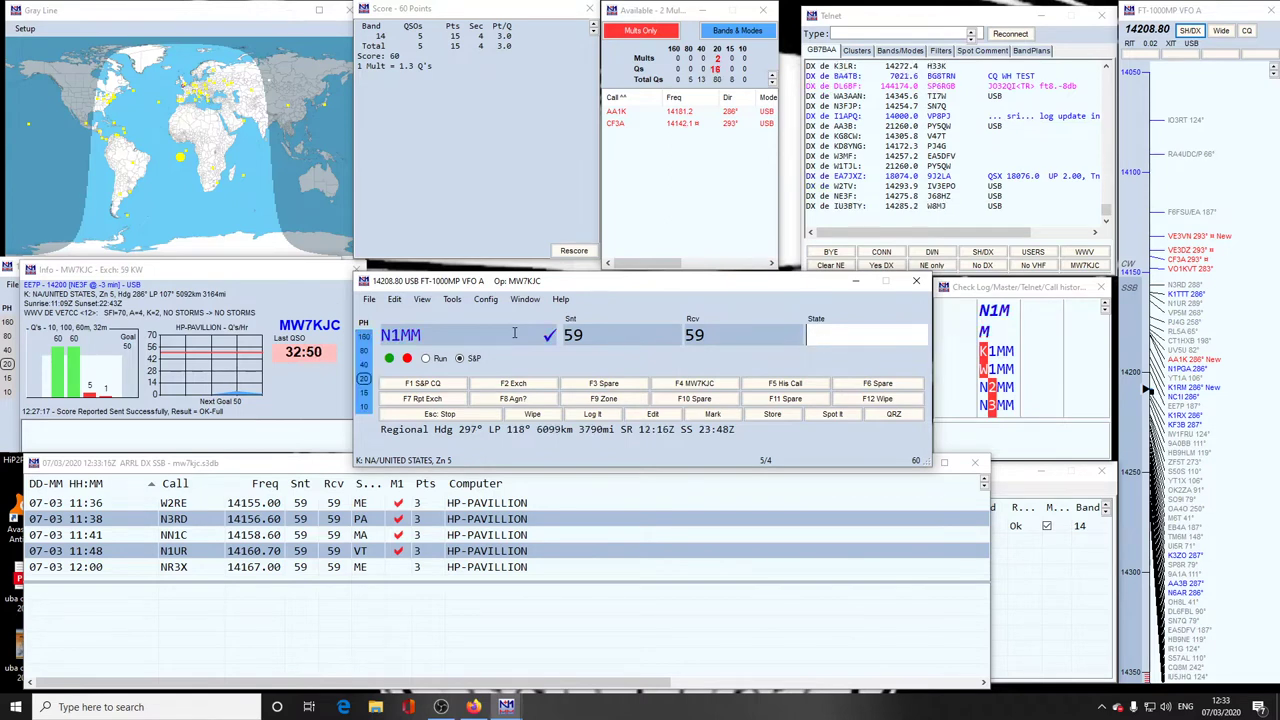
left_click(429, 333)
key("BackSpace")
key("BackSpace")
key("BackSpace")
key("BackSpace")
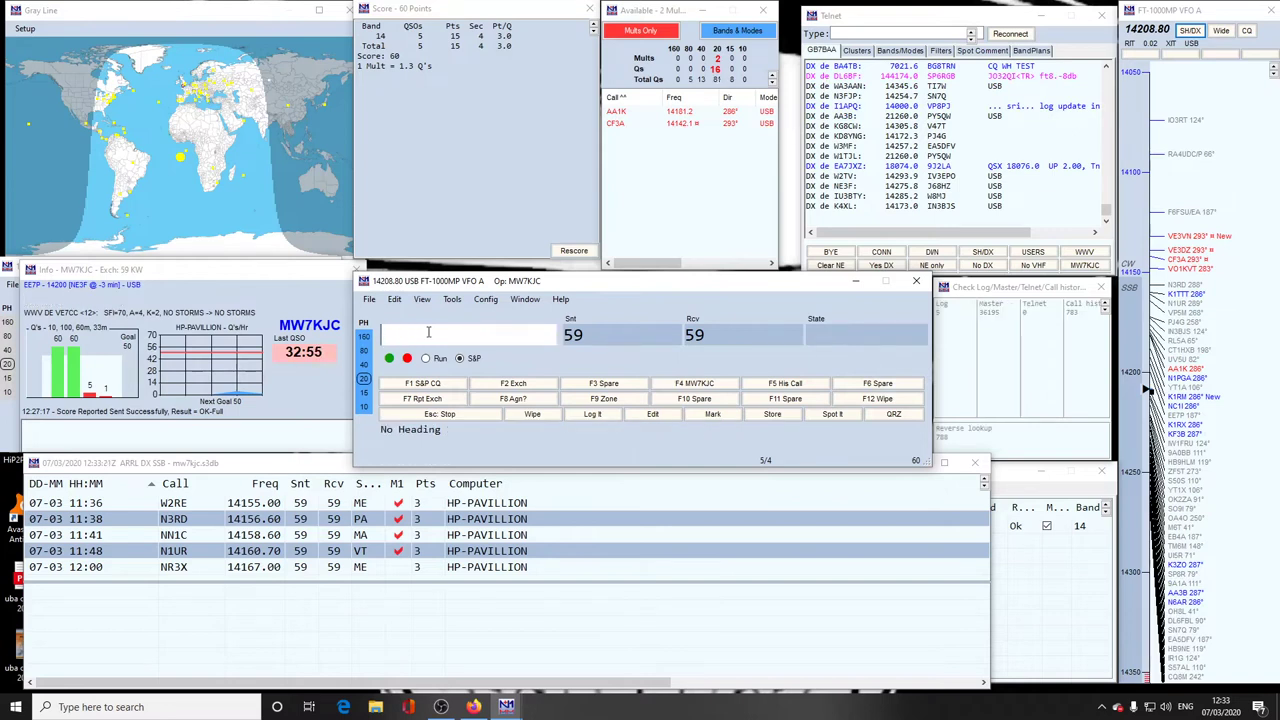
type("UW1")
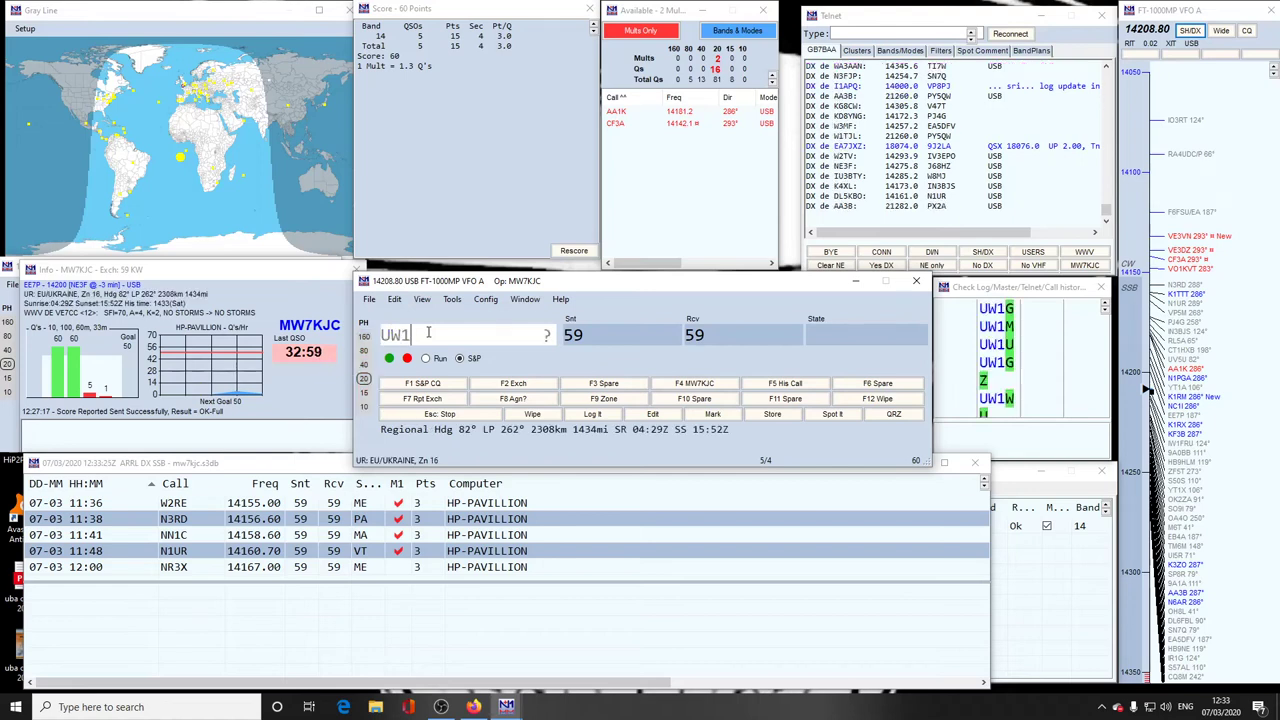
key("BackSpace")
key("BackSpace")
key("BackSpace")
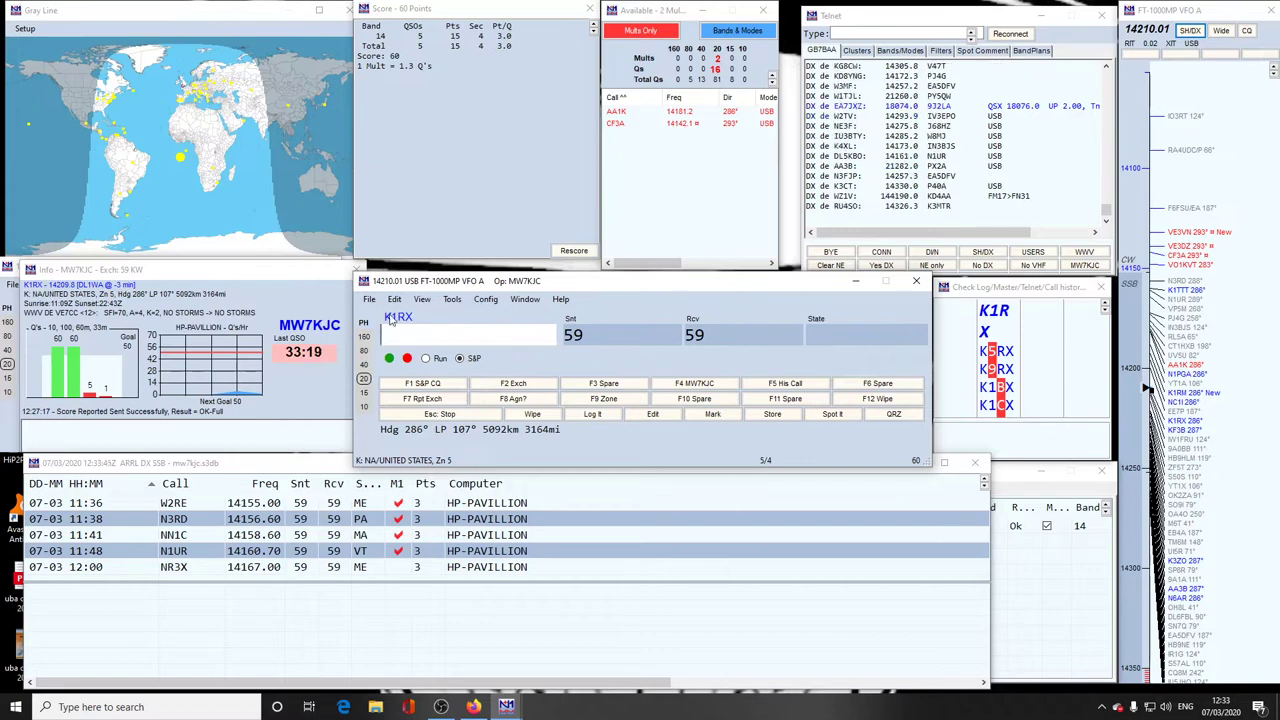
Step: Fill the callsign entry with the spotted station K1RX near 14210.01 kHz, and clear it again
left_click_drag(393, 318, 400, 334)
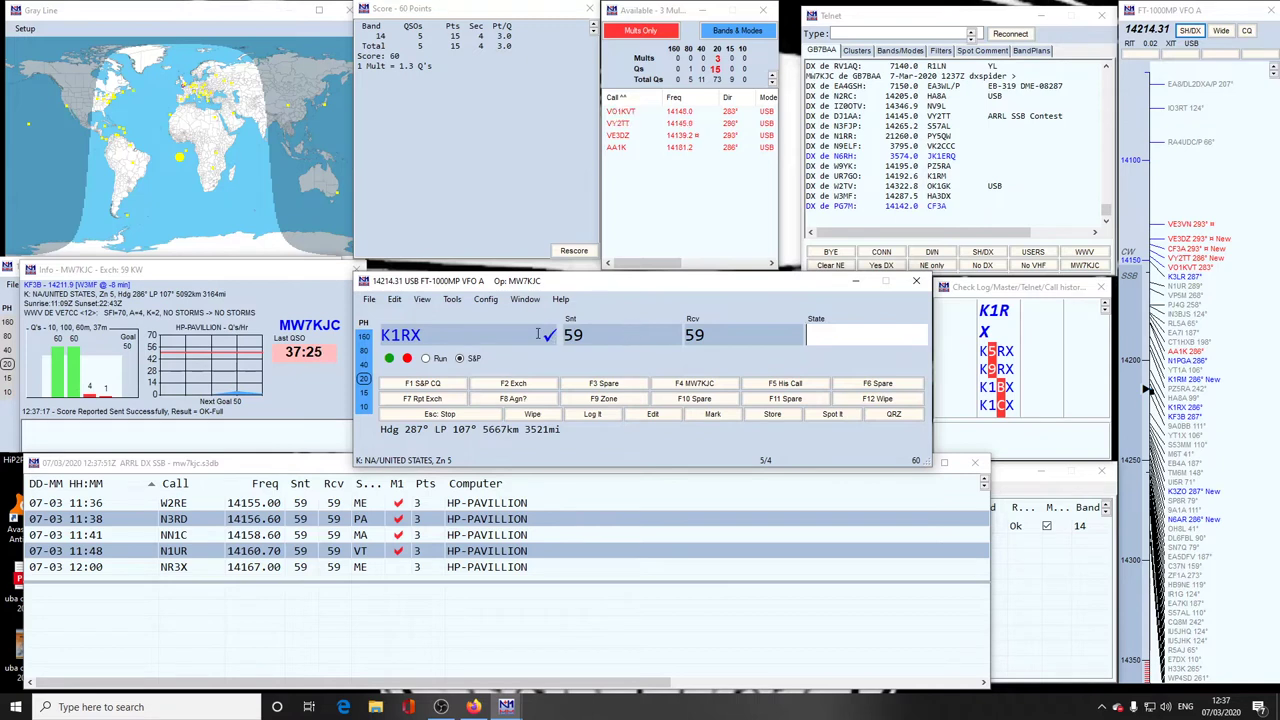
left_click(538, 334)
key("BackSpace")
key("BackSpace")
key("BackSpace")
key("BackSpace")
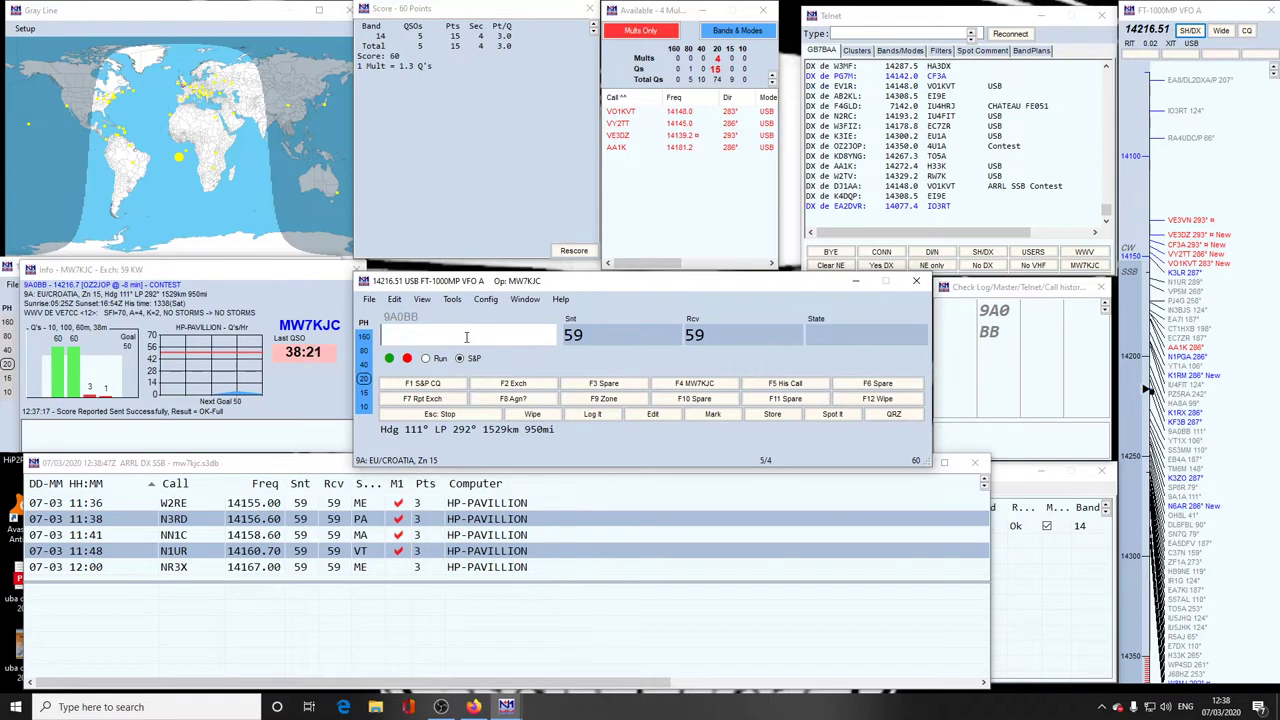
Step: Fill the callsign entry with the spotted station 9A0BB on 14216.51 kHz, and wipe it
left_click(411, 325)
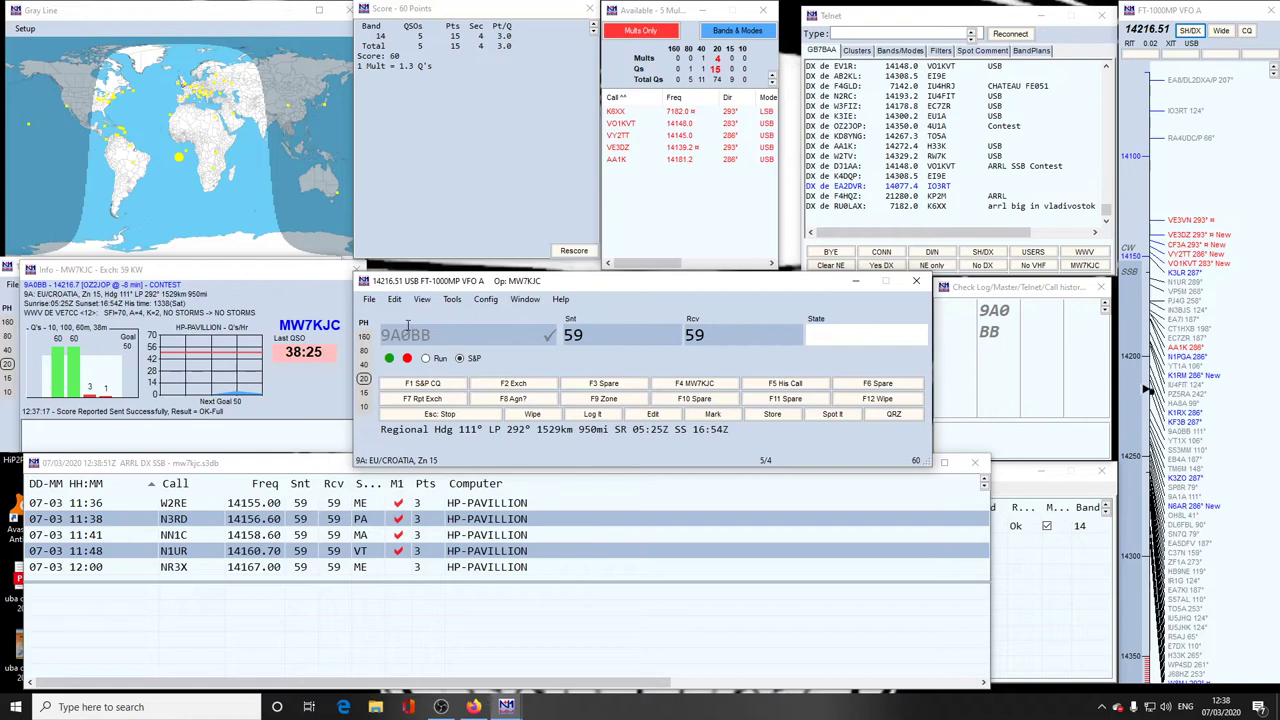
left_click(430, 335)
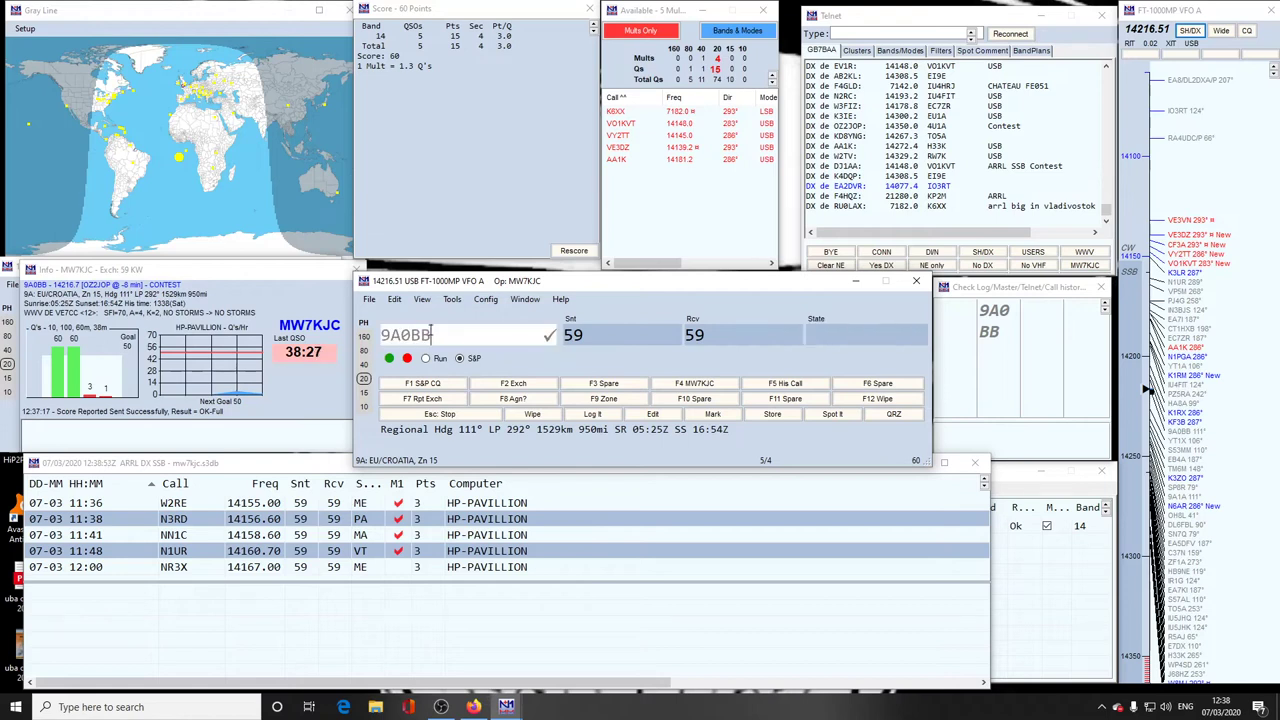
key("F12")
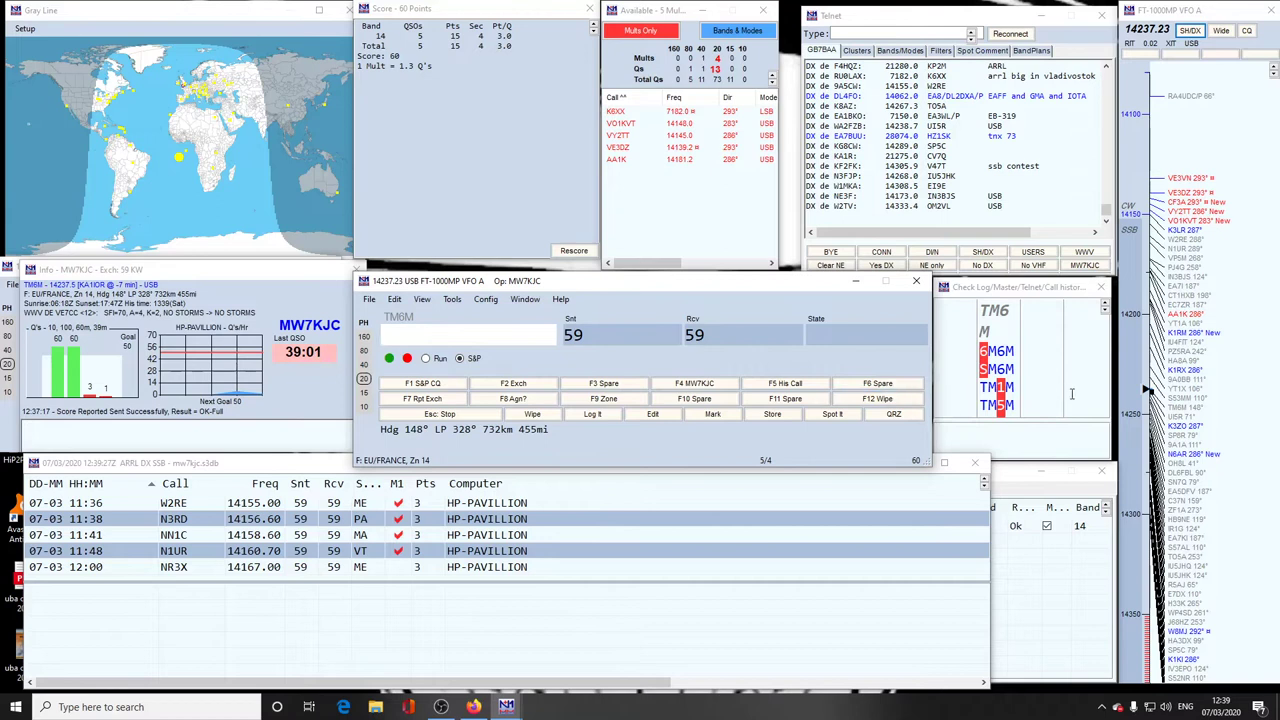
Step: Tune to the K3ZO spot in the bandmap
left_click(1184, 428)
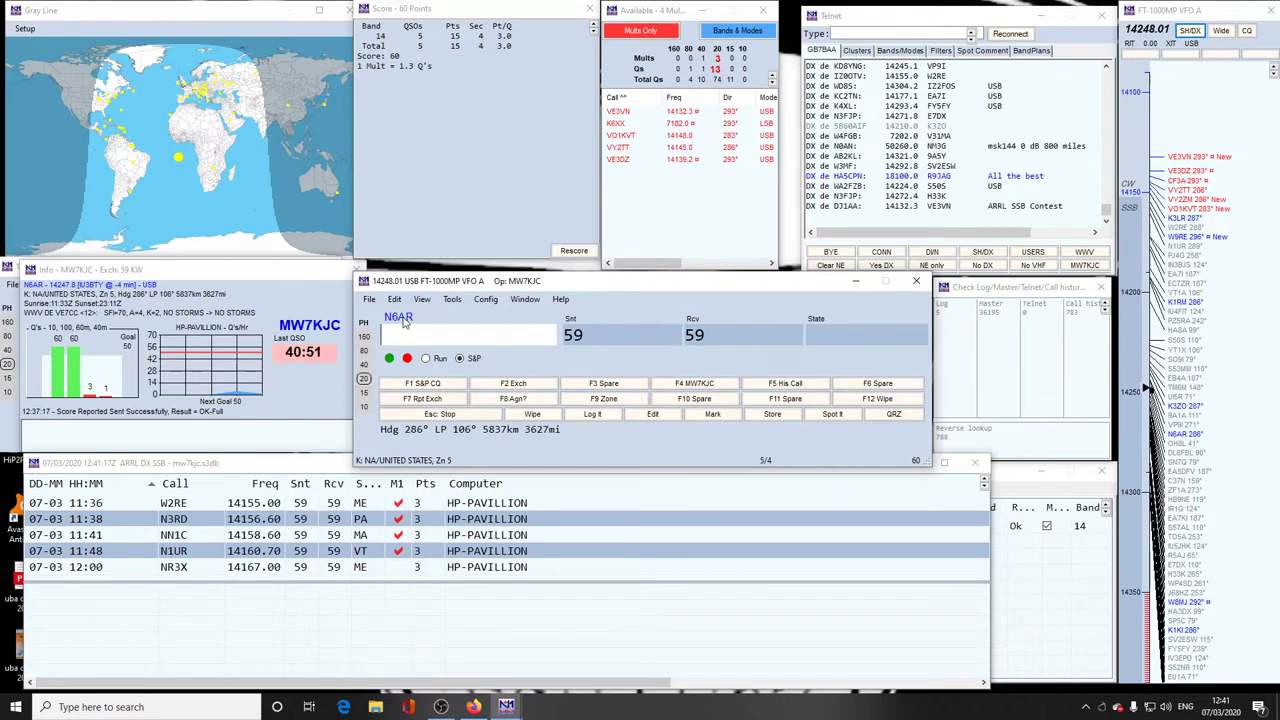
Step: Fill the callsign entry with the spotted station N6AR near 14248 kHz and enter the state FL
left_click(398, 318)
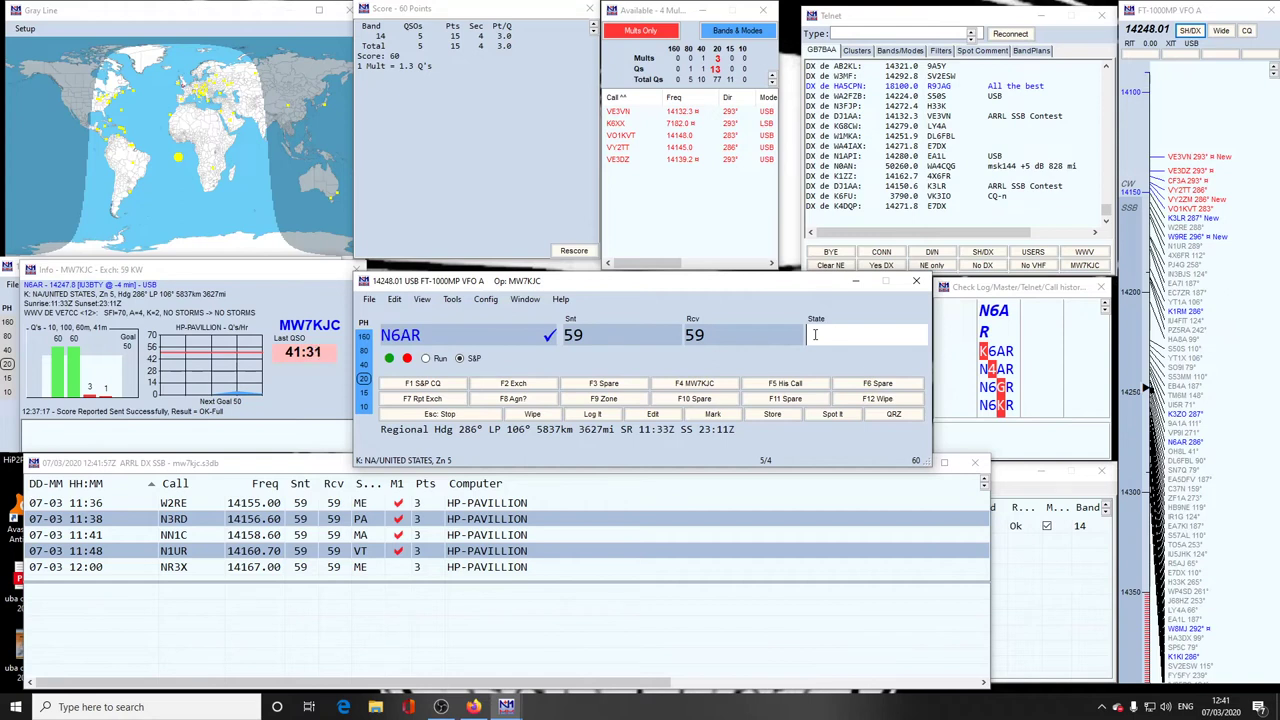
type("FL")
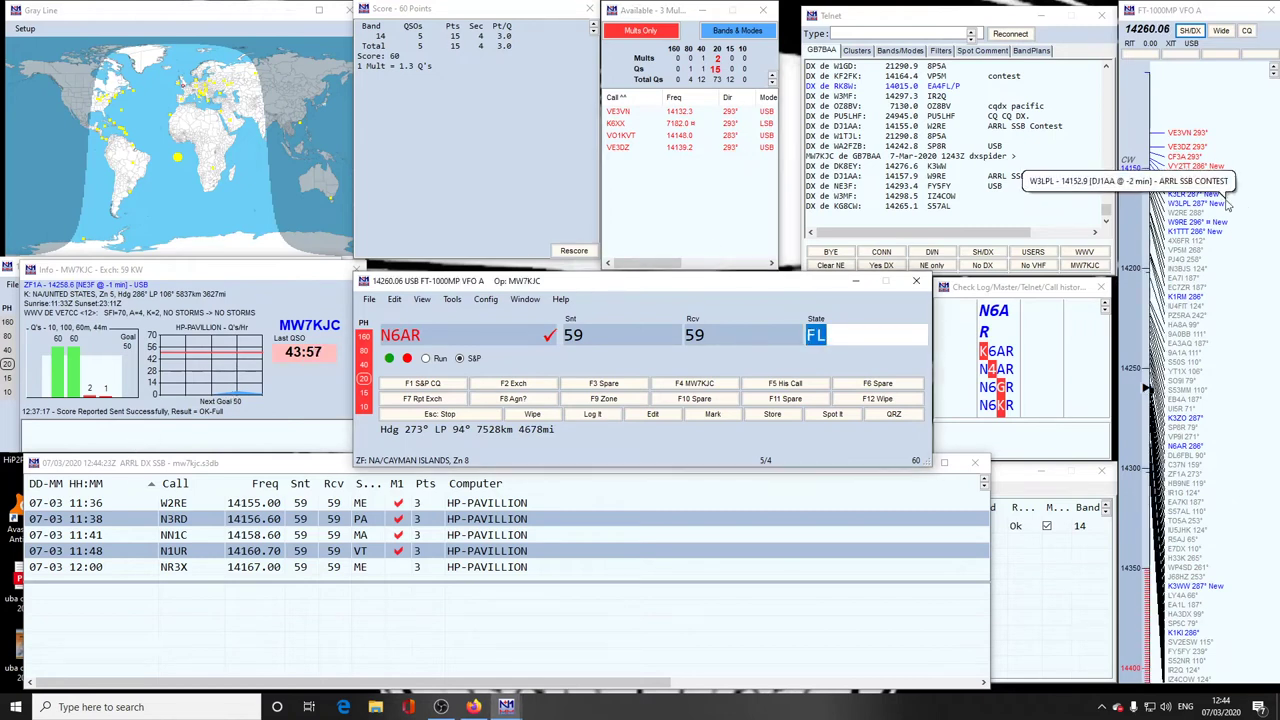
left_click(1185, 204)
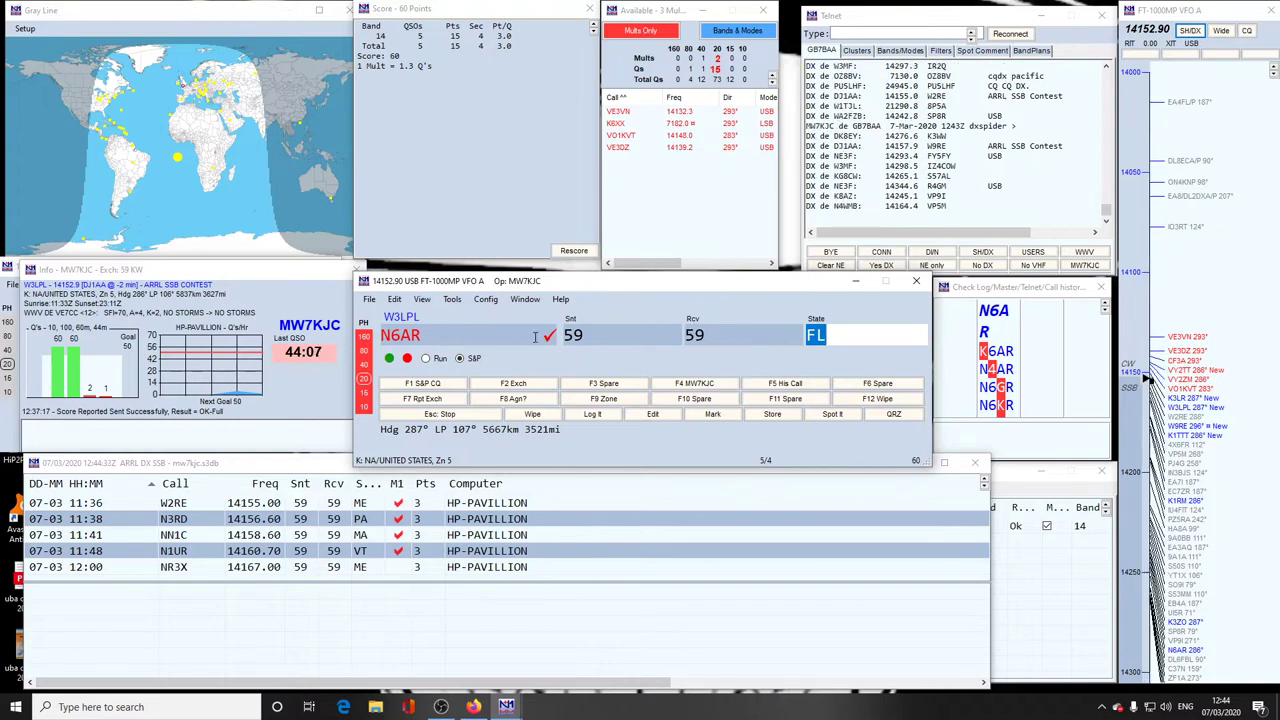
left_click(453, 336)
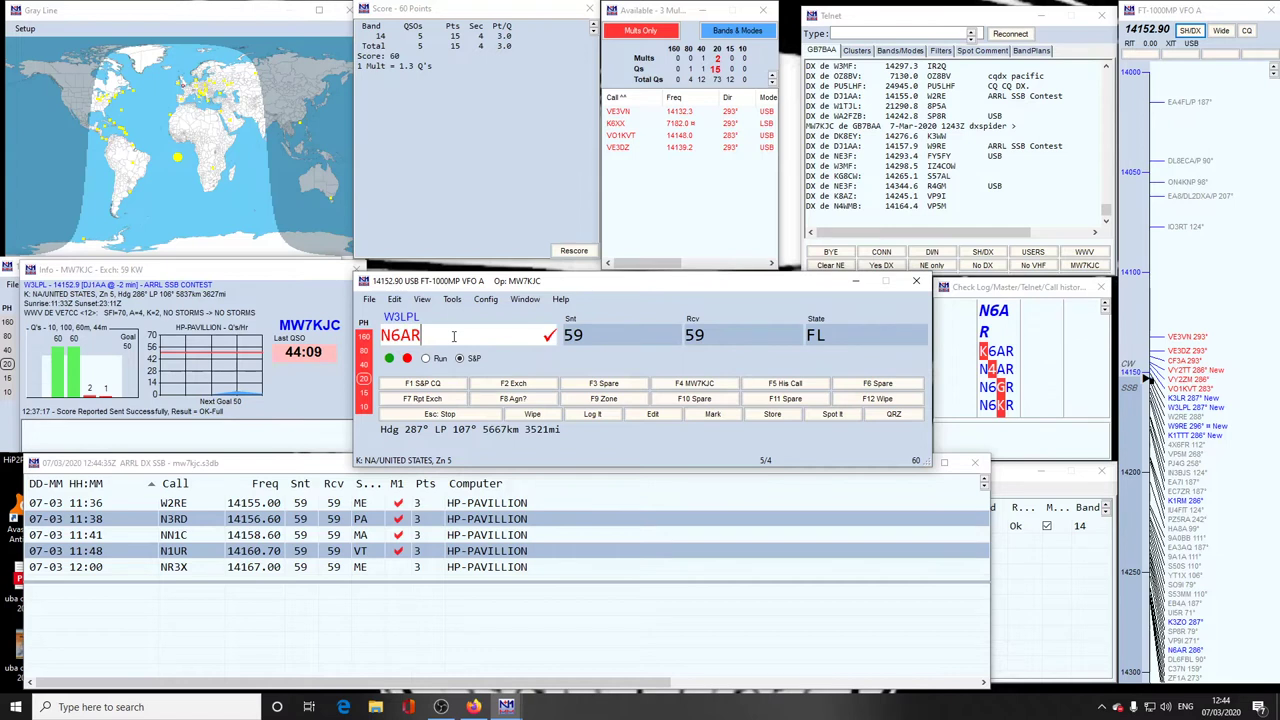
key("alt+w")
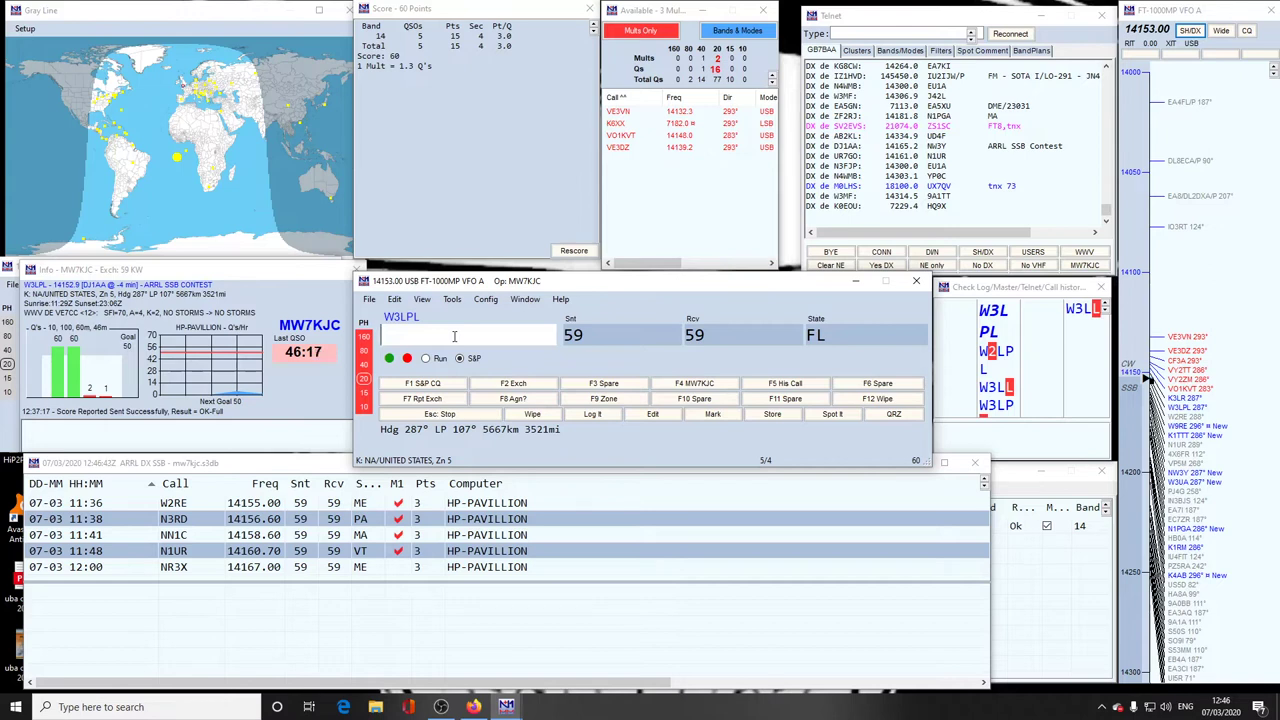
left_click(853, 330)
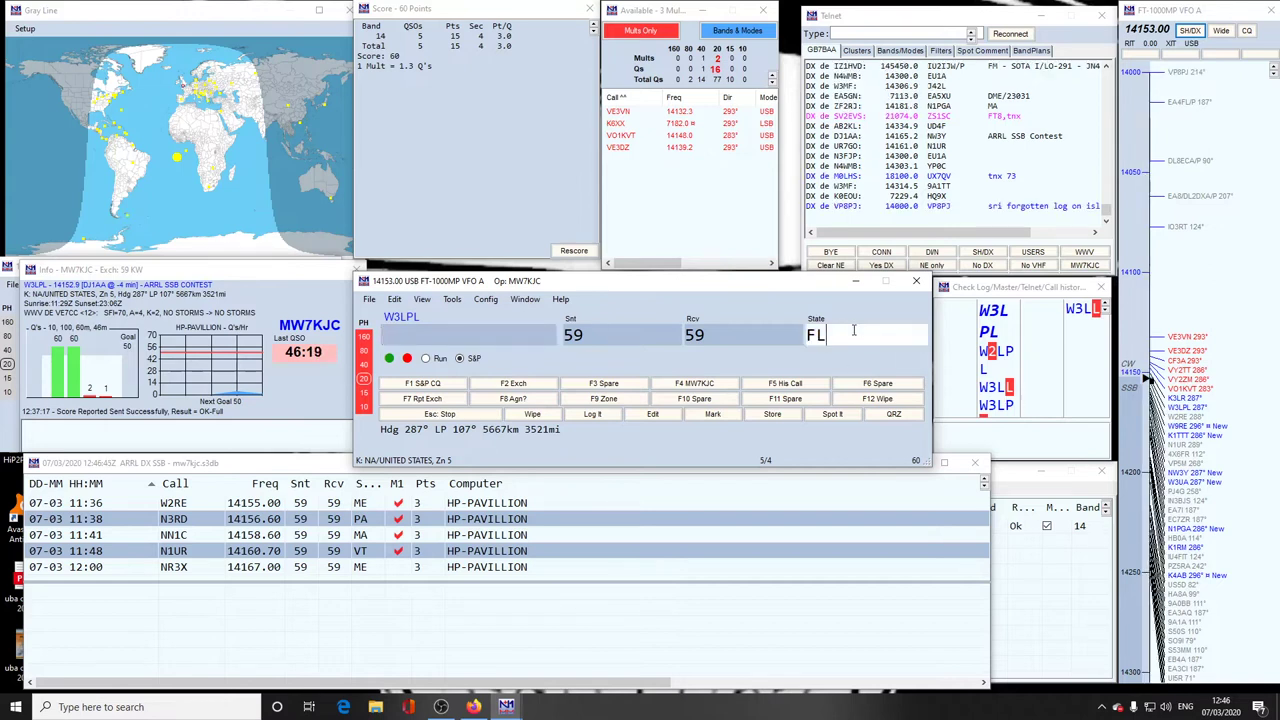
key("BackSpace")
key("BackSpace")
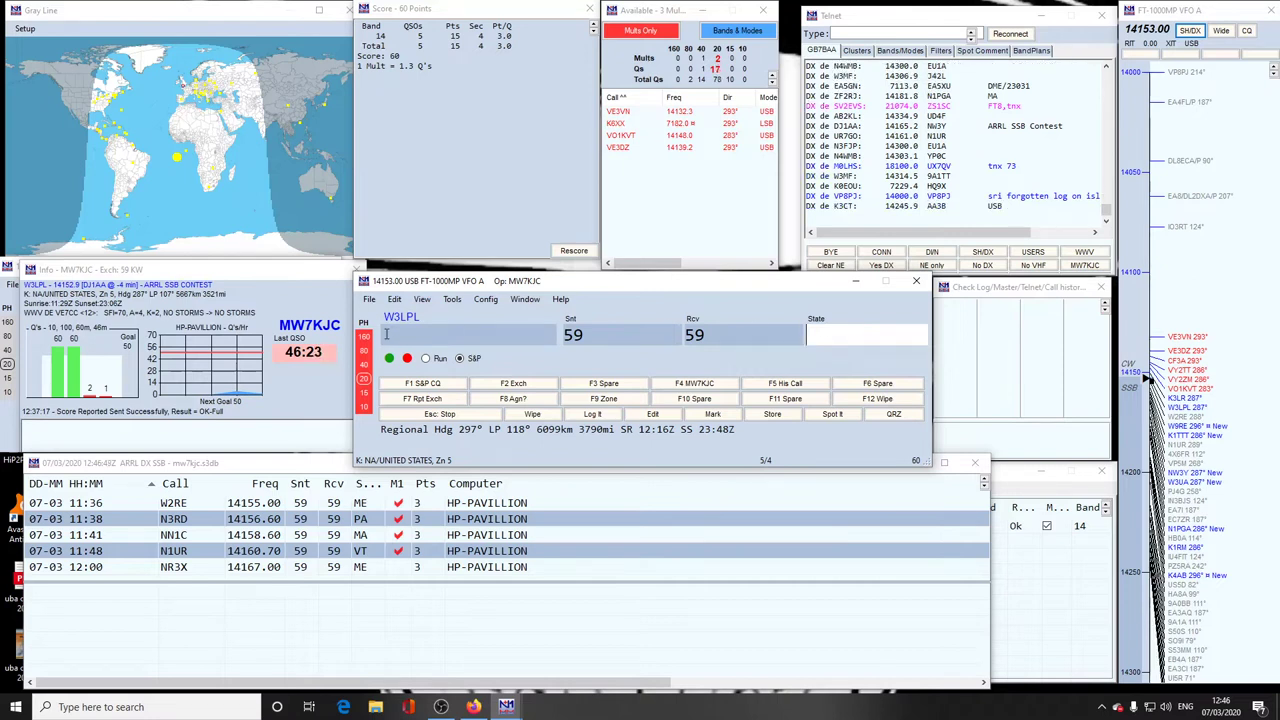
Step: Log the contact with the spotted station W3LPL on 14153.00 kHz with the state MD
left_click(385, 335)
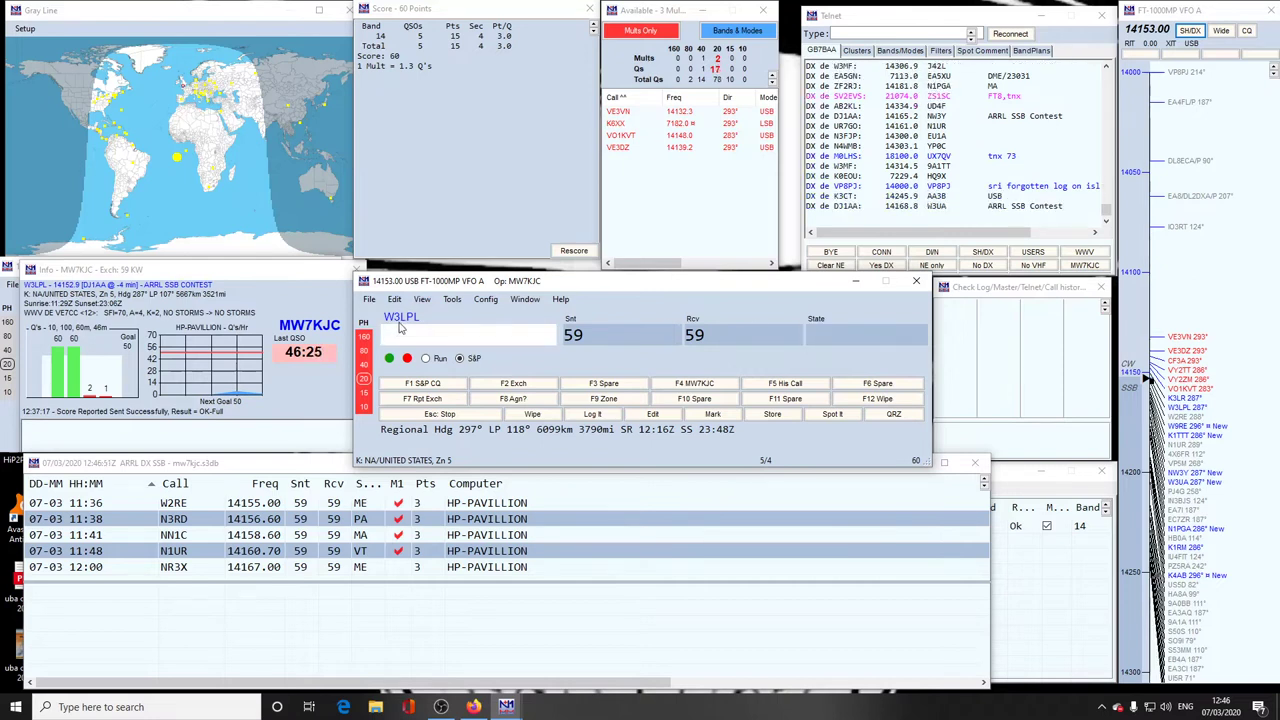
left_click(401, 319)
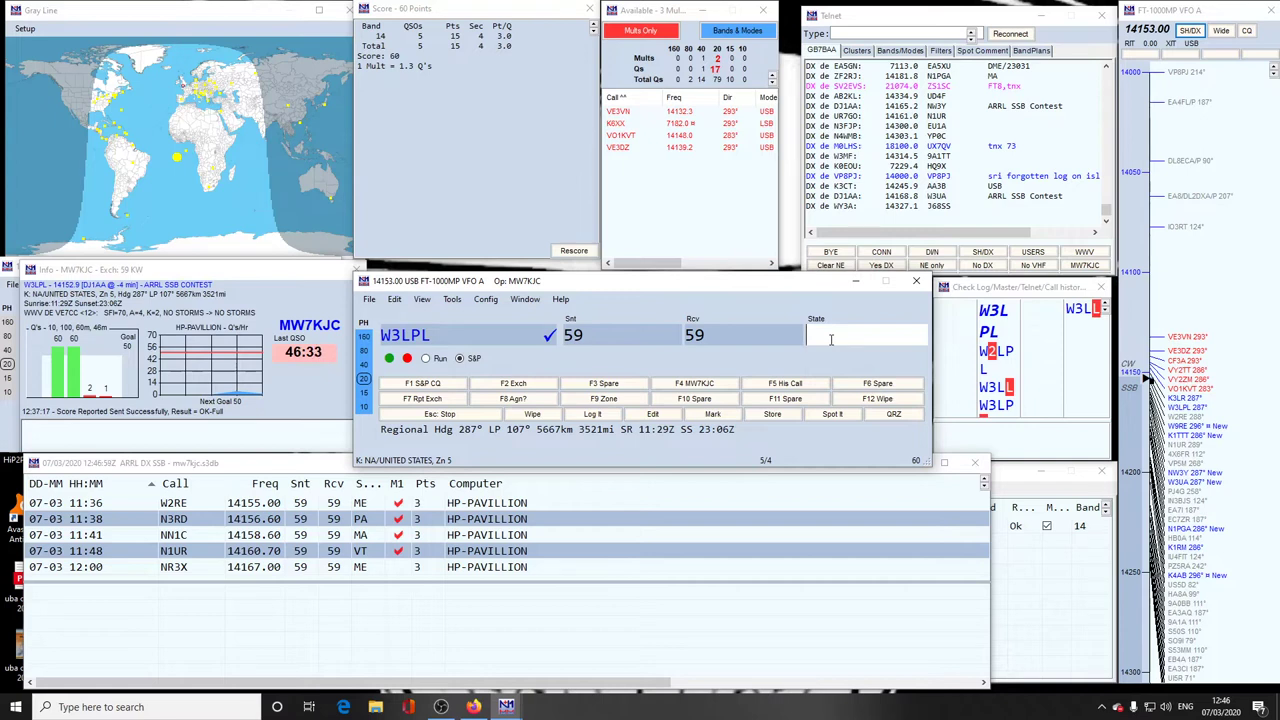
type("MD")
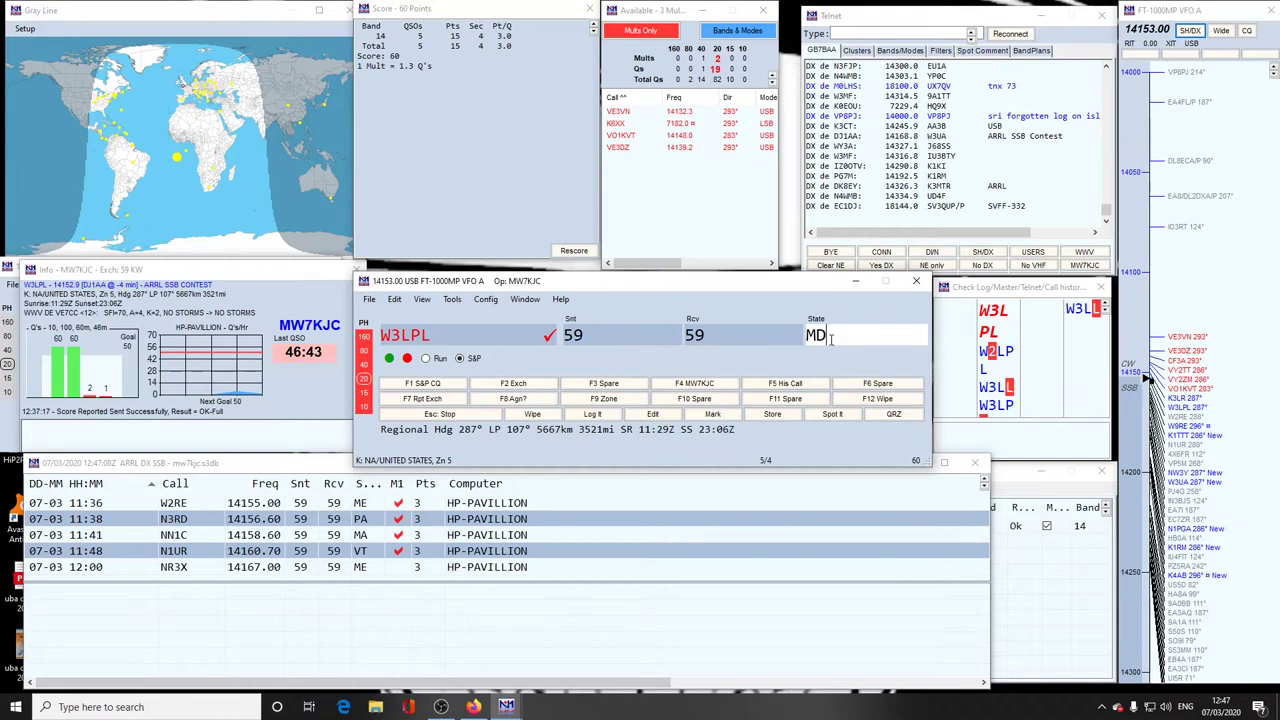
key("F5")
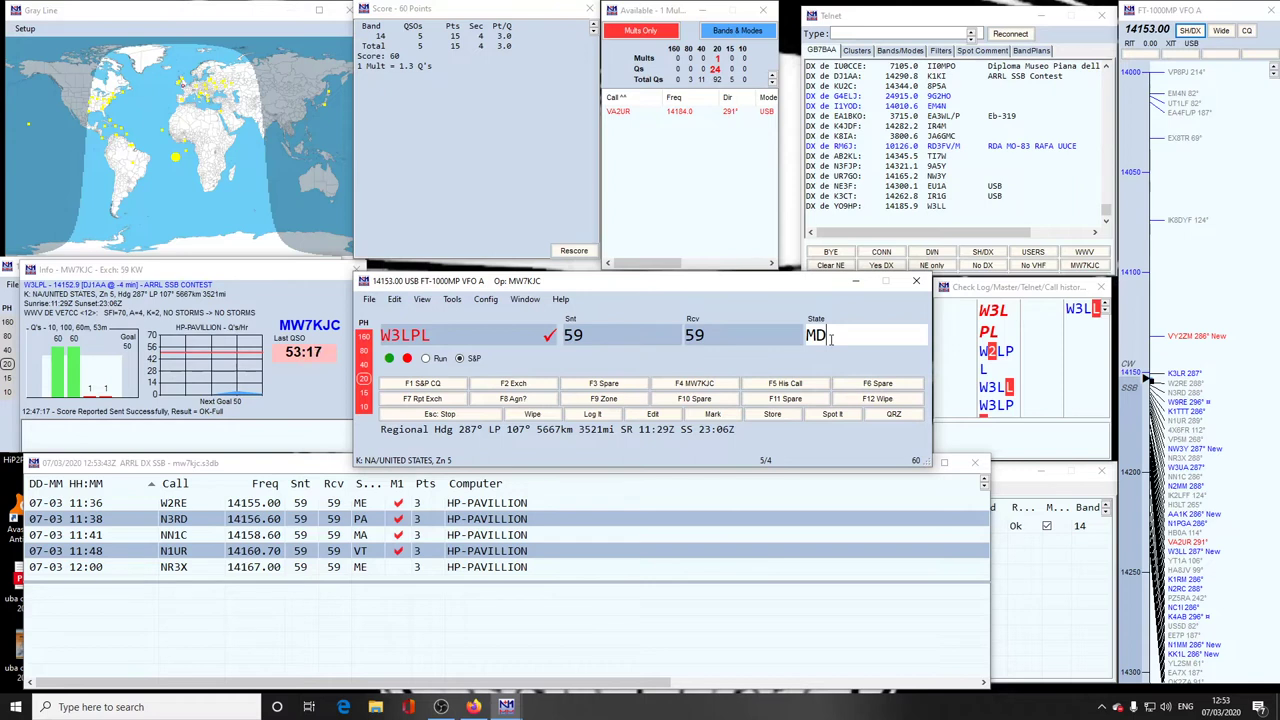
key("Return")
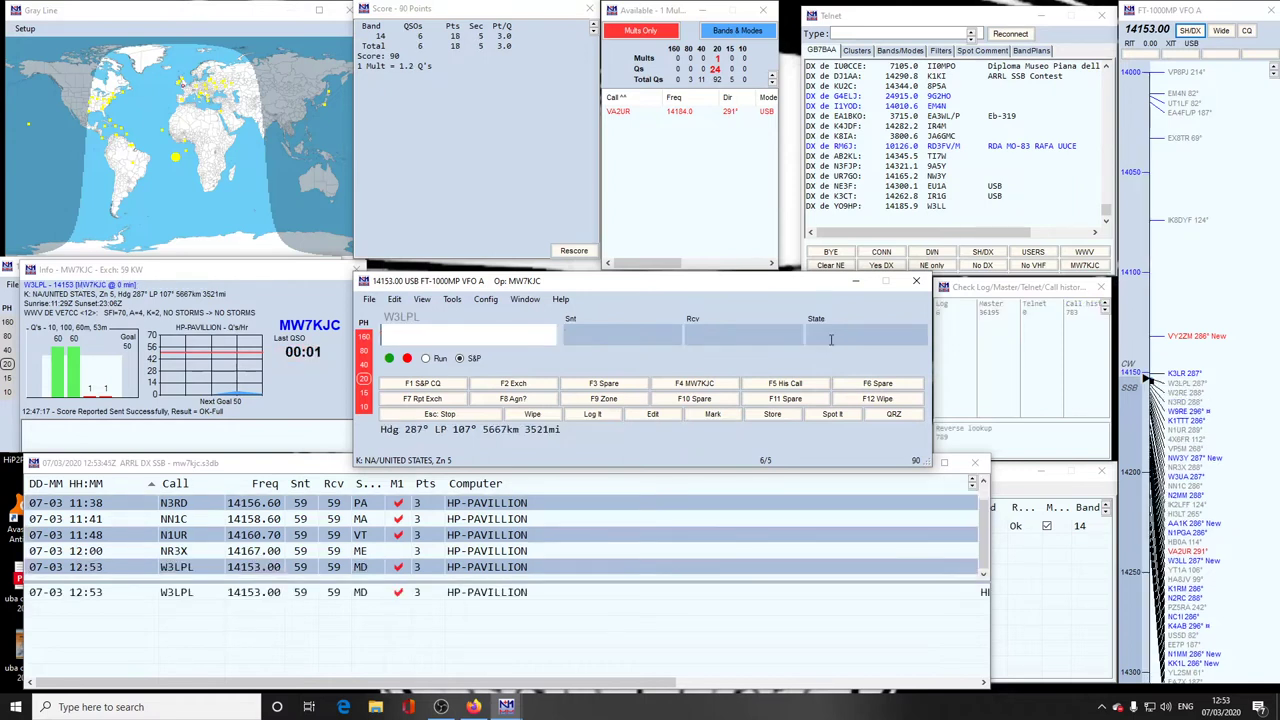
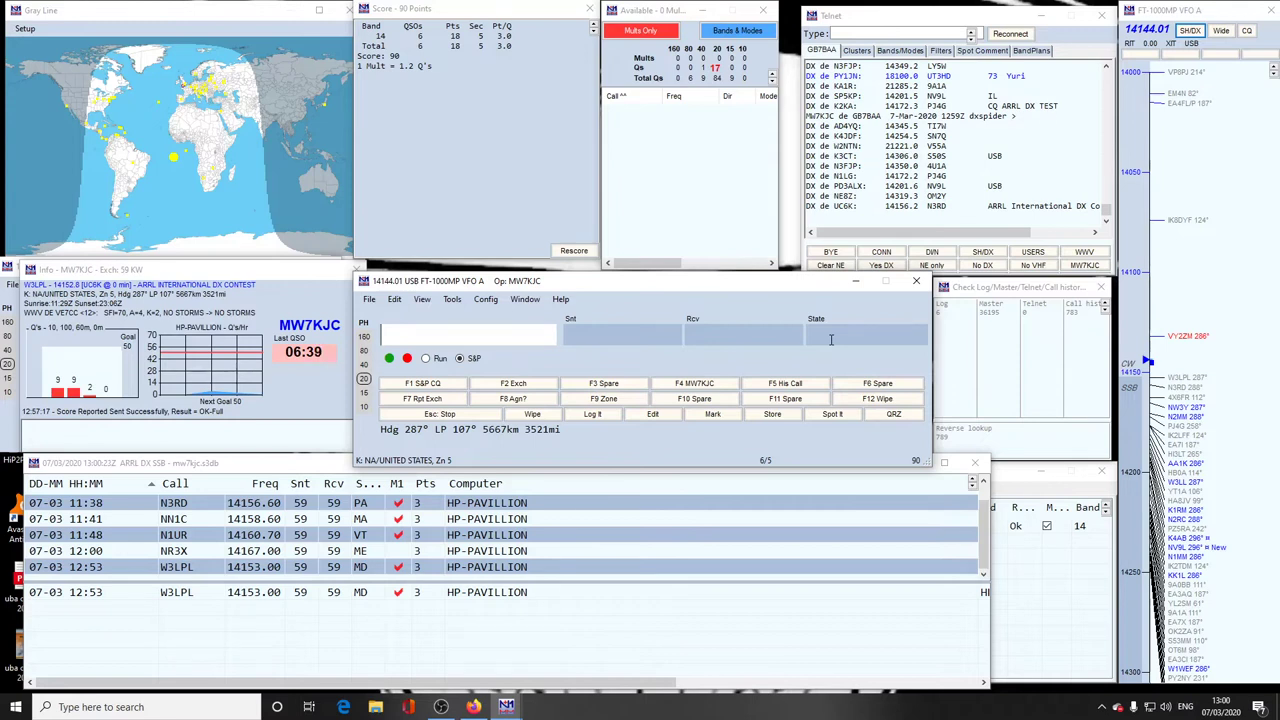
type("VE2")
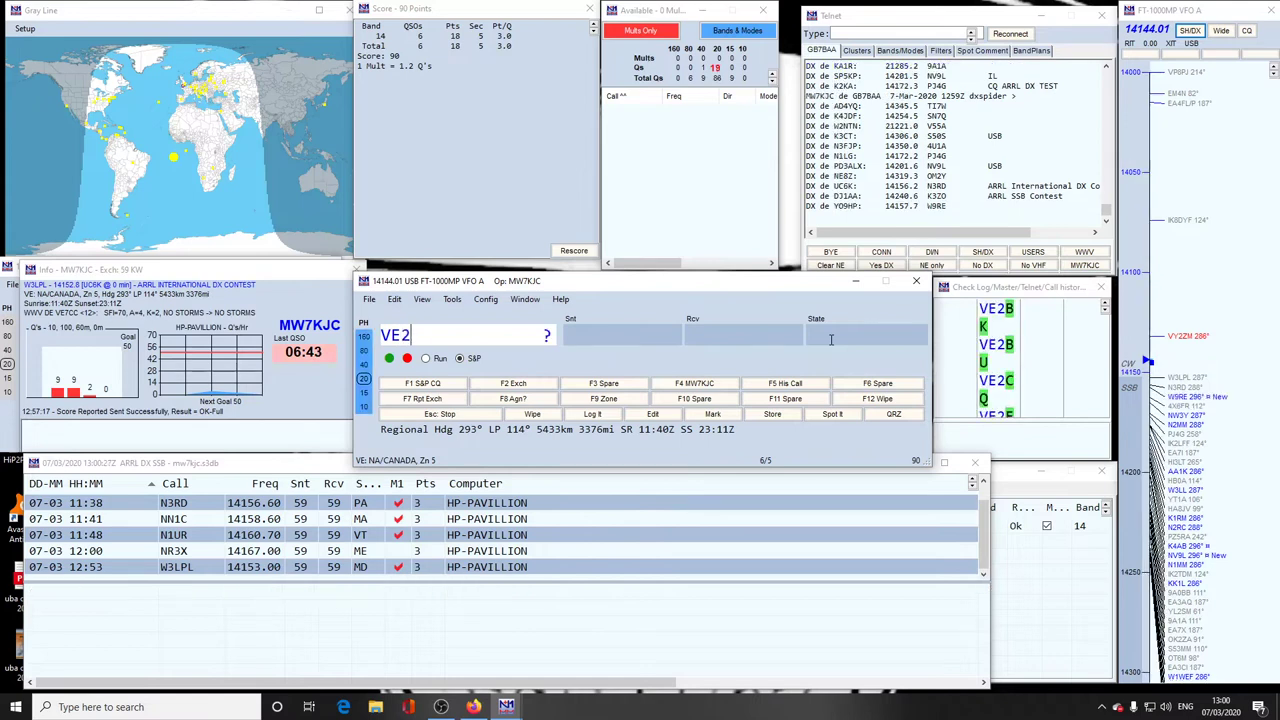
type("CSM")
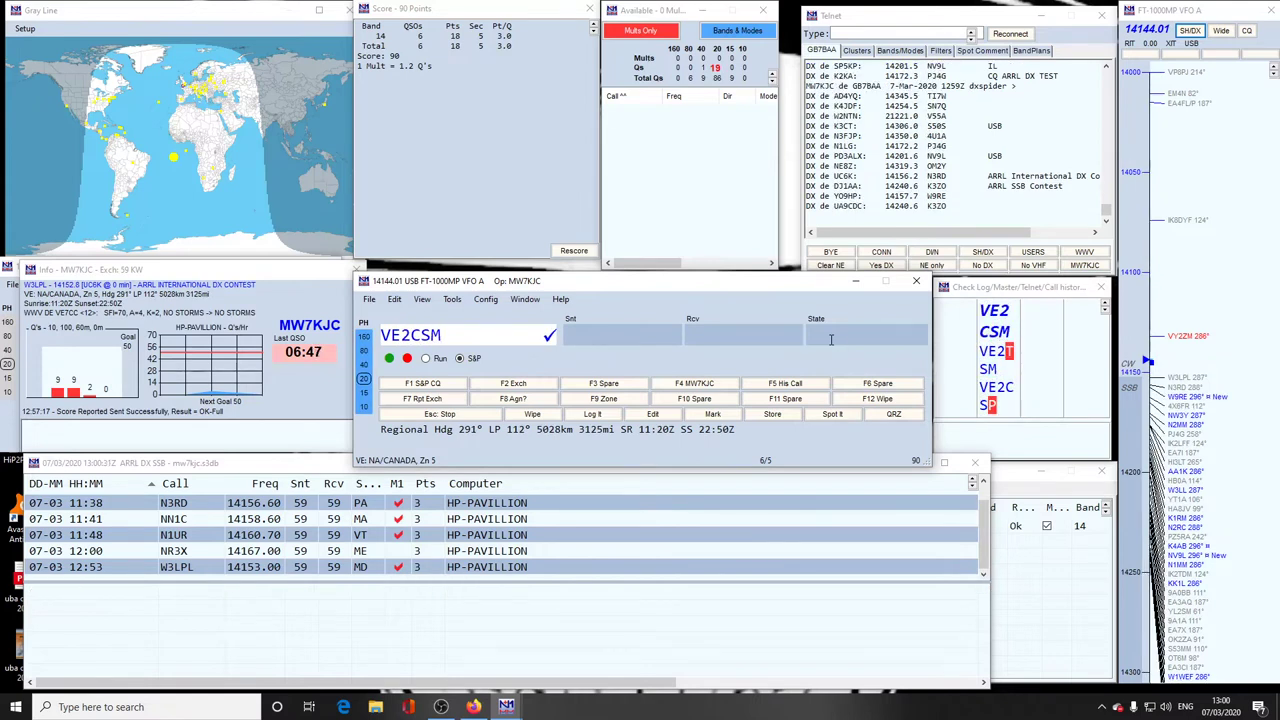
key("Tab")
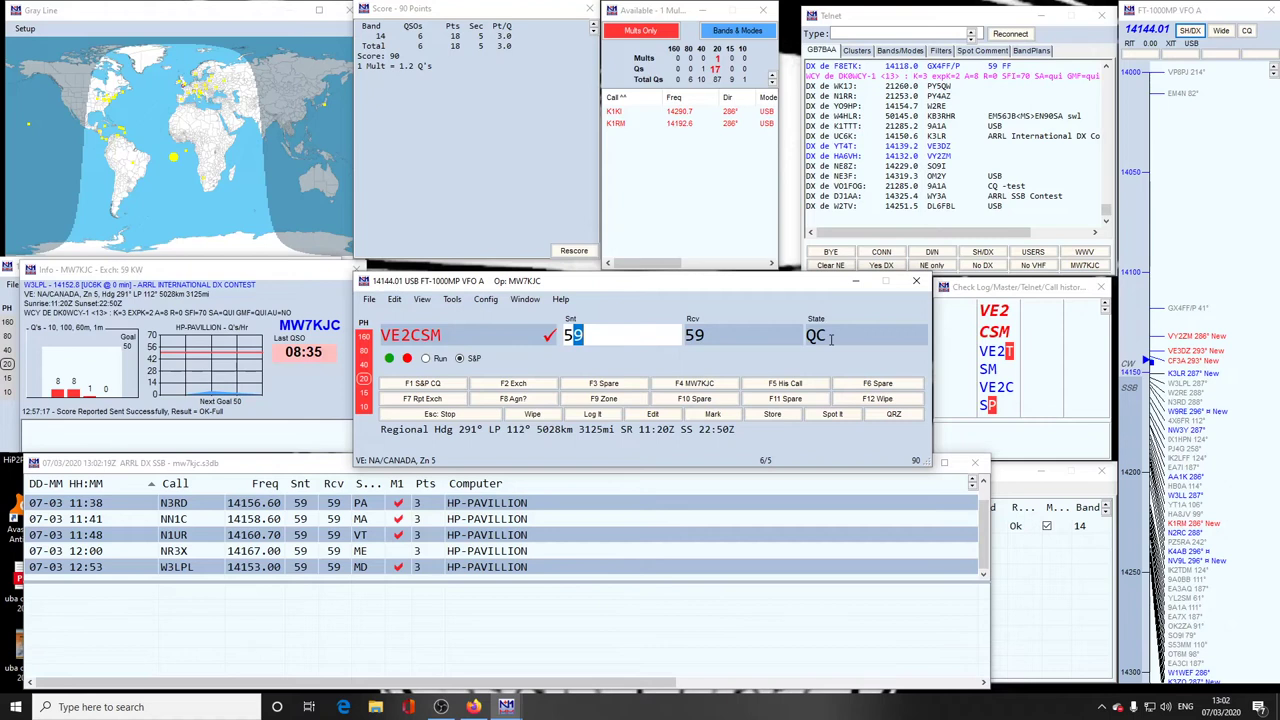
left_click(830, 339)
key("Tab")
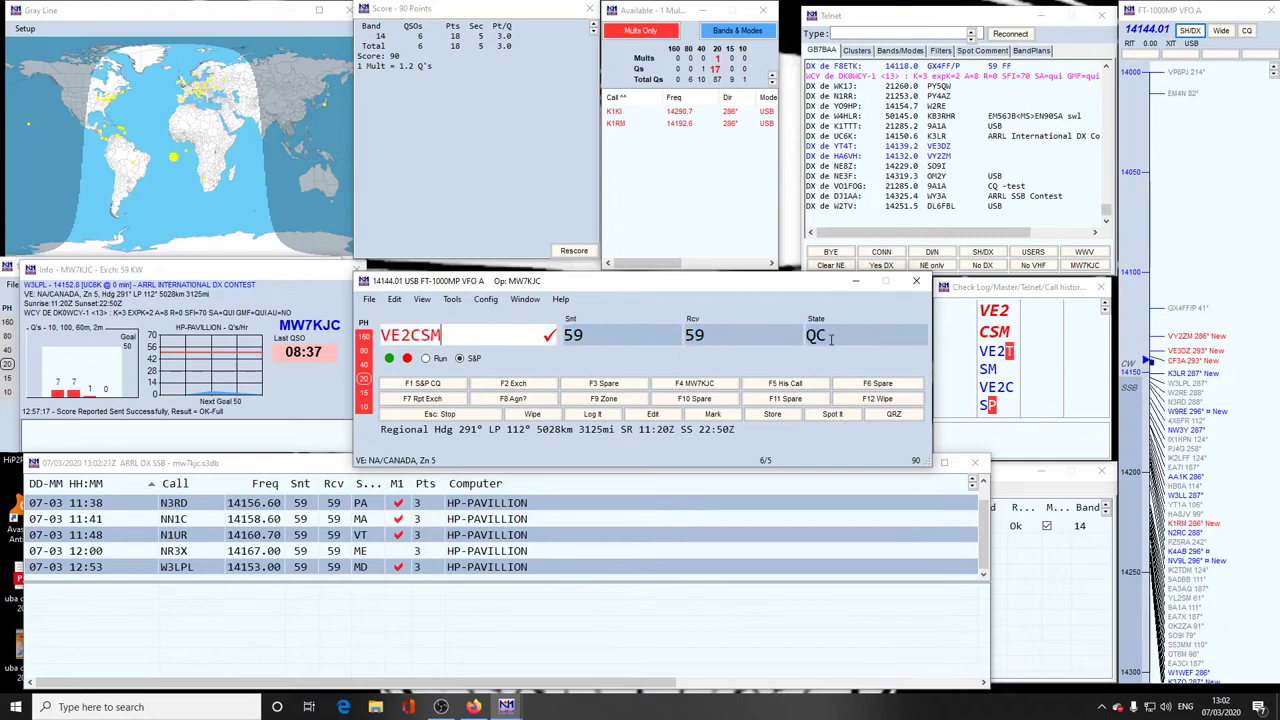
key("Return")
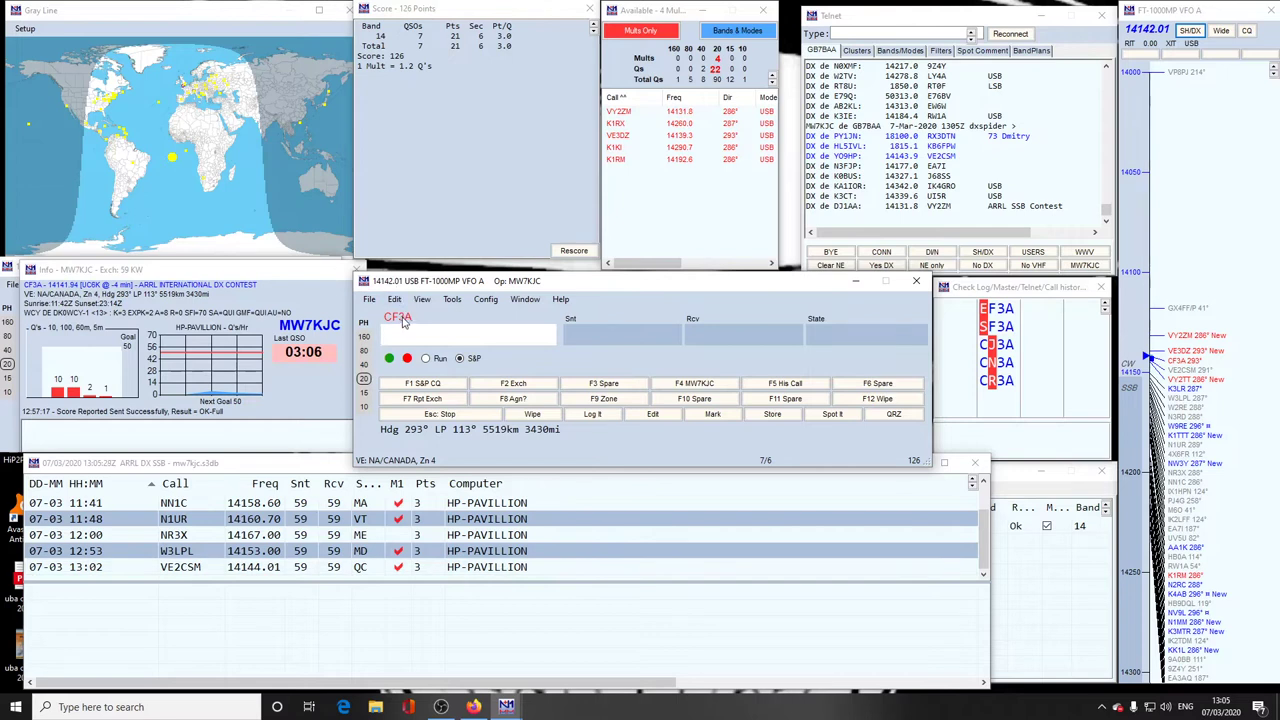
left_click(398, 318)
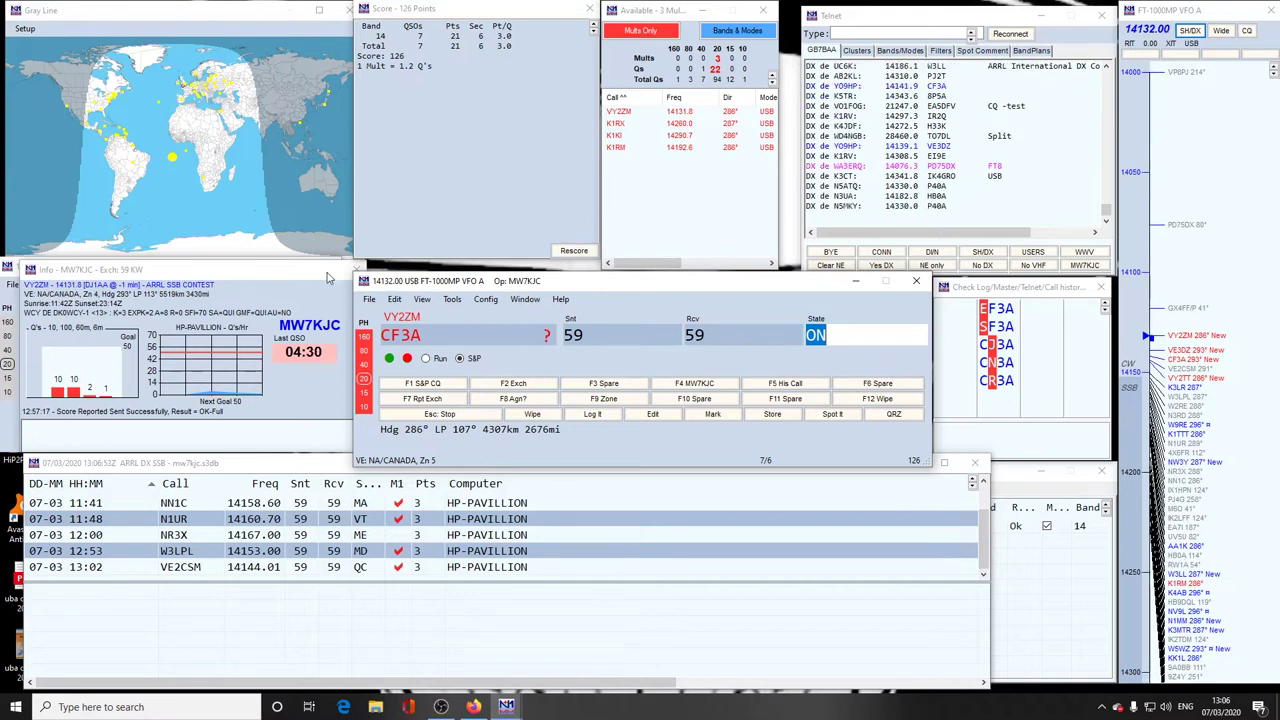
left_click(432, 332)
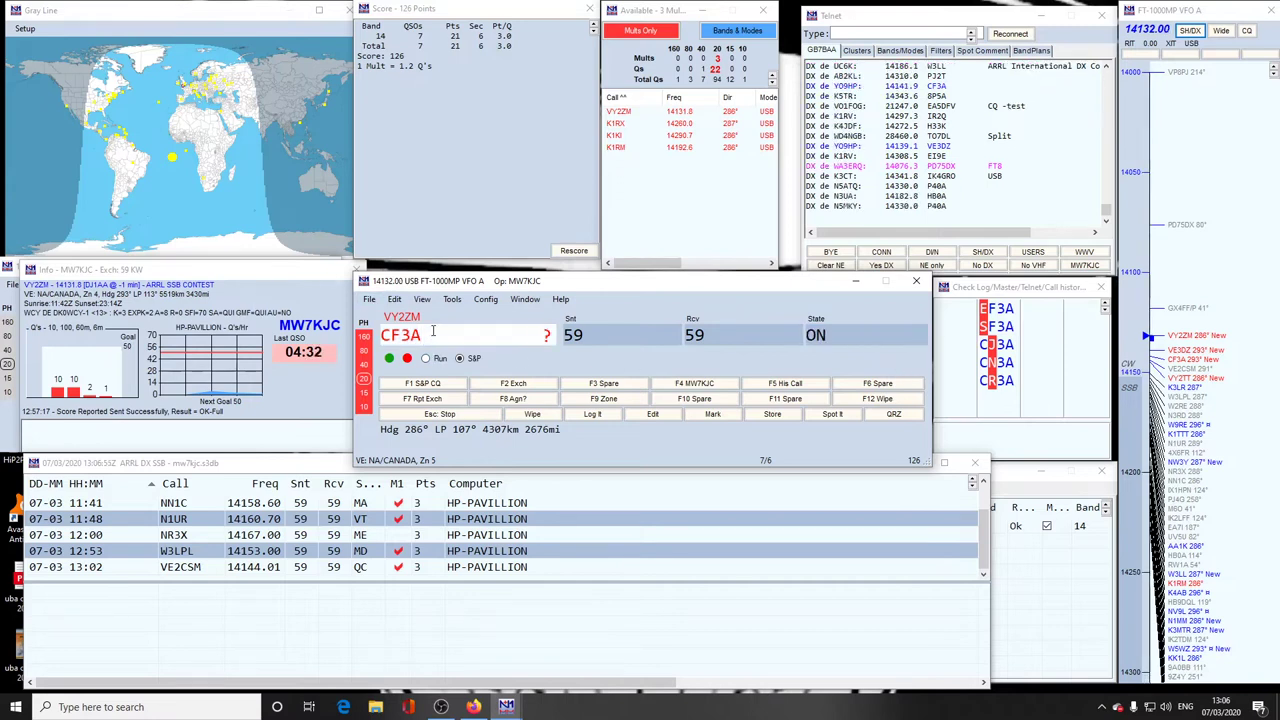
key("alt+w")
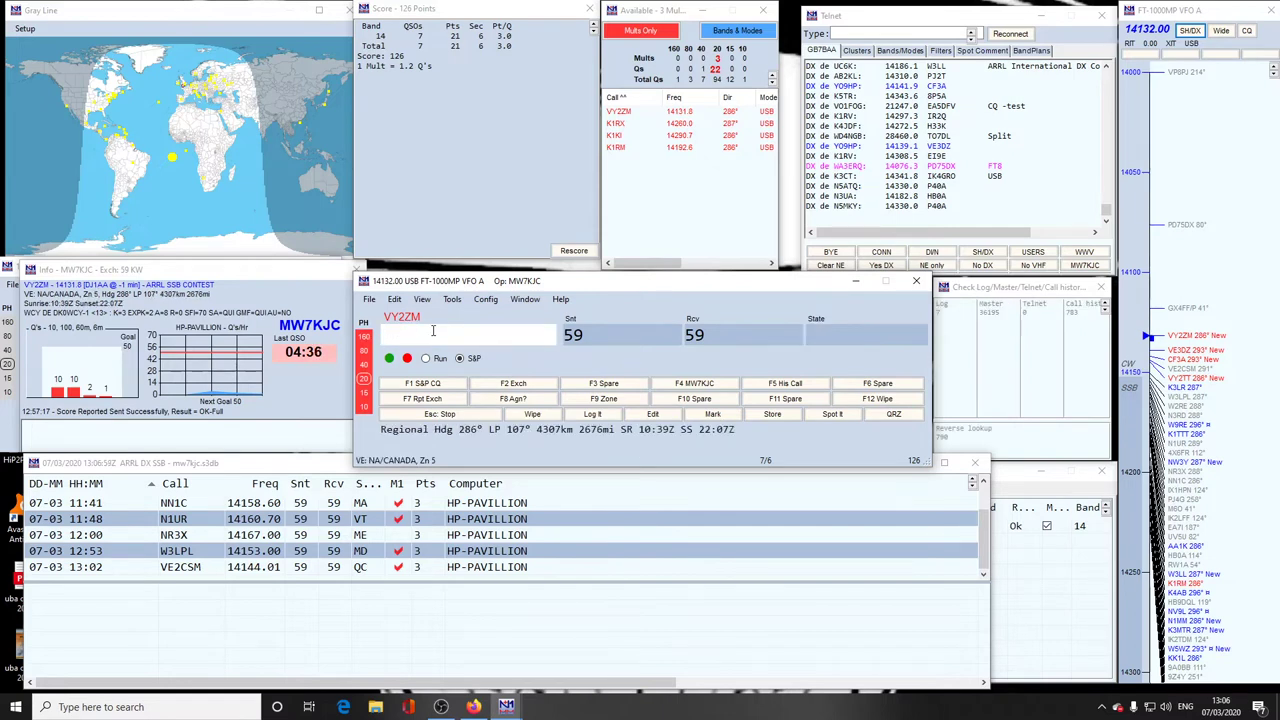
key("space")
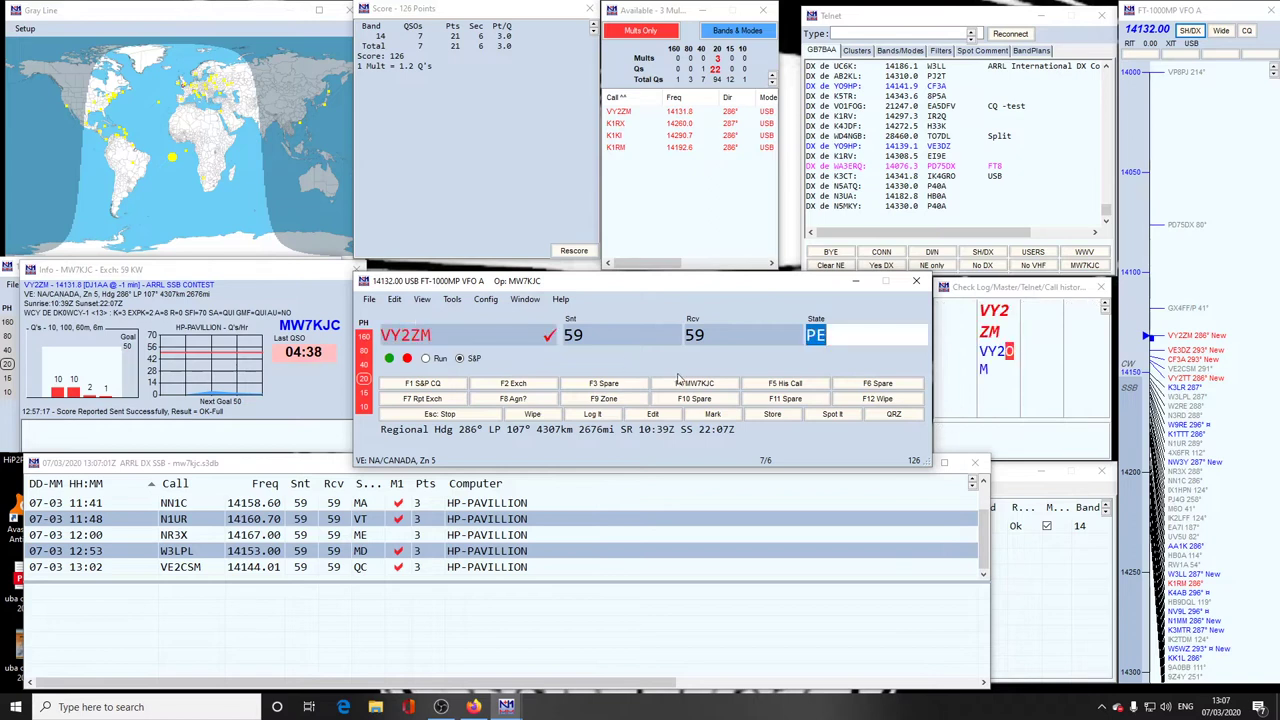
left_click(859, 340)
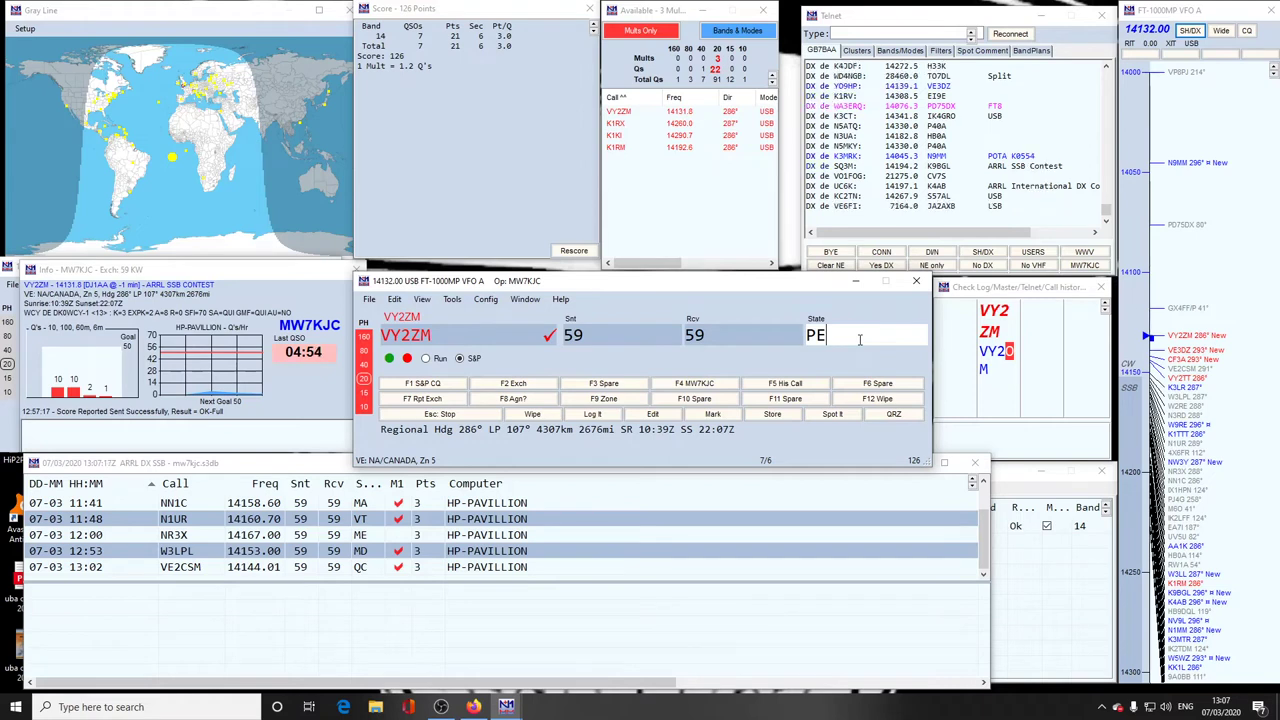
type("I")
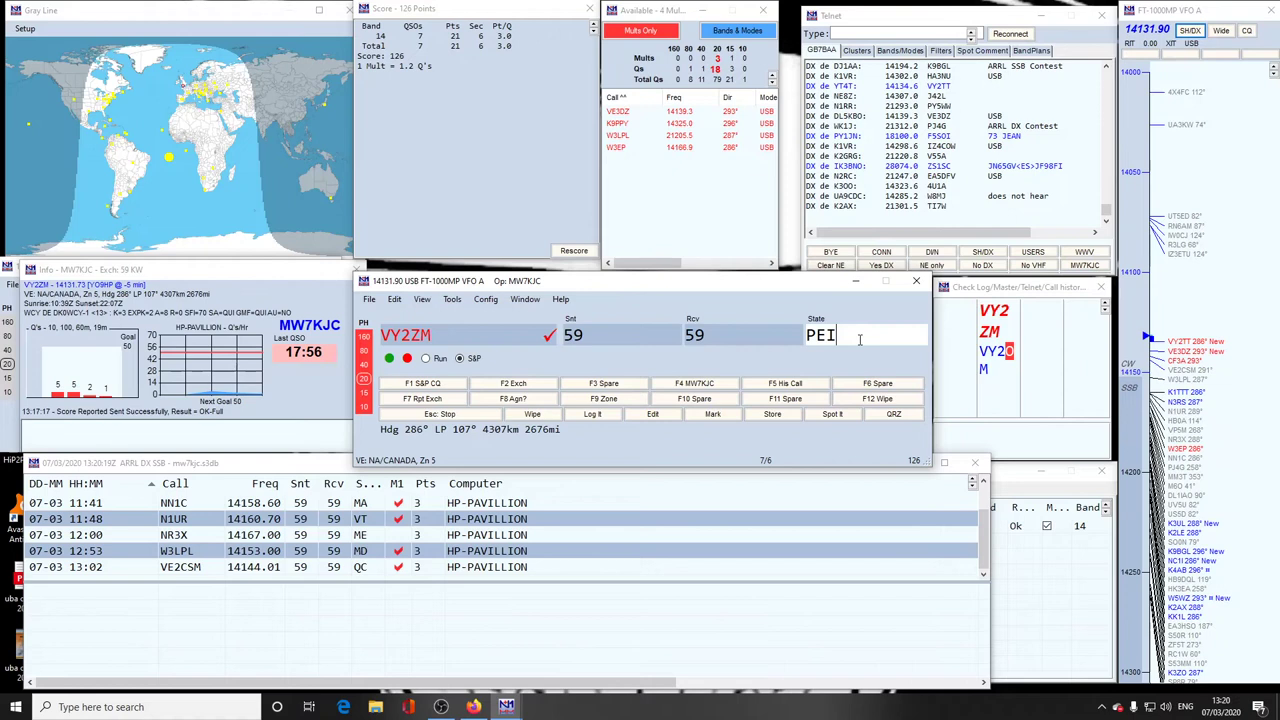
key("Return")
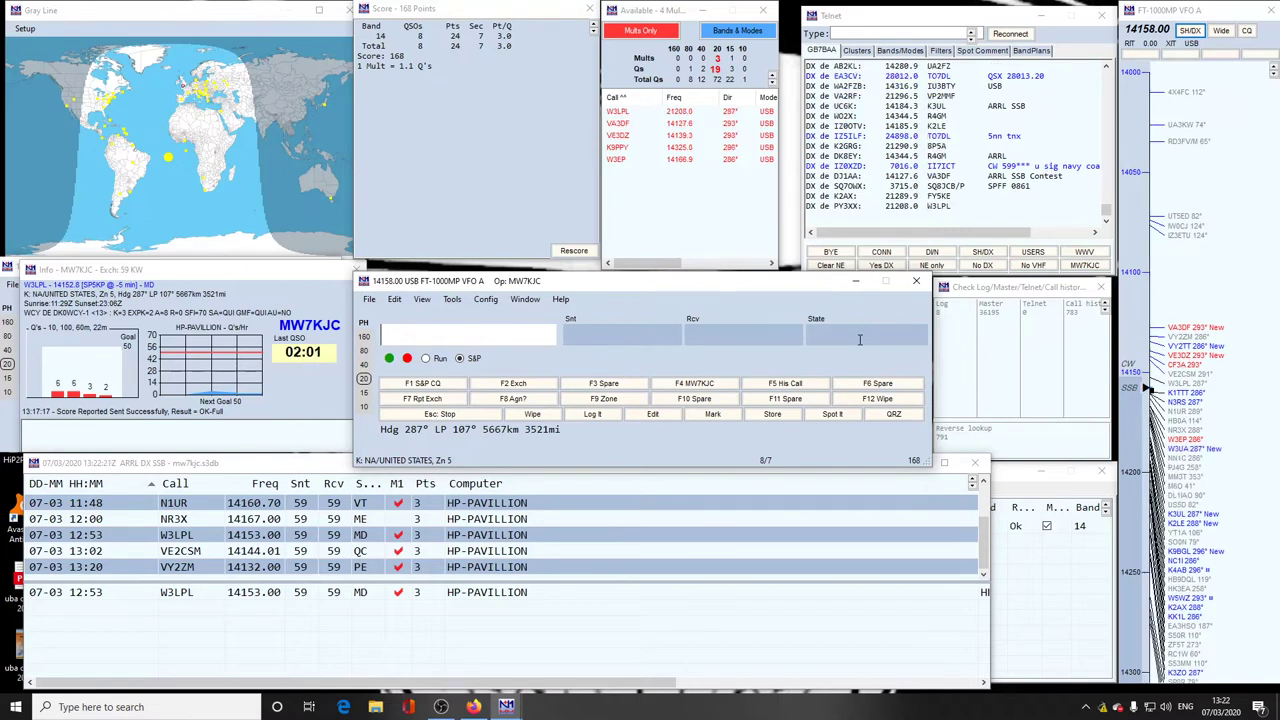
Step: Log the contact with W9RE on 14158.00 kHz with 59 reports and the state IN
type("W9RE")
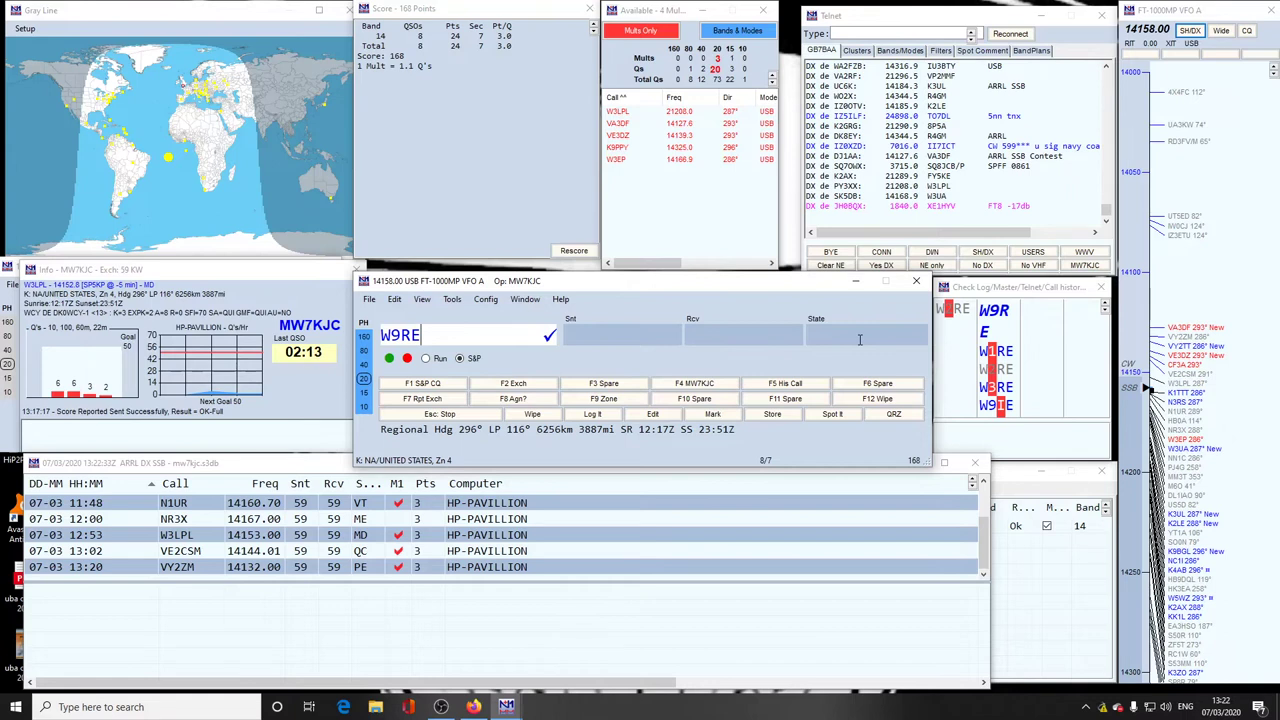
key("space")
key("Tab")
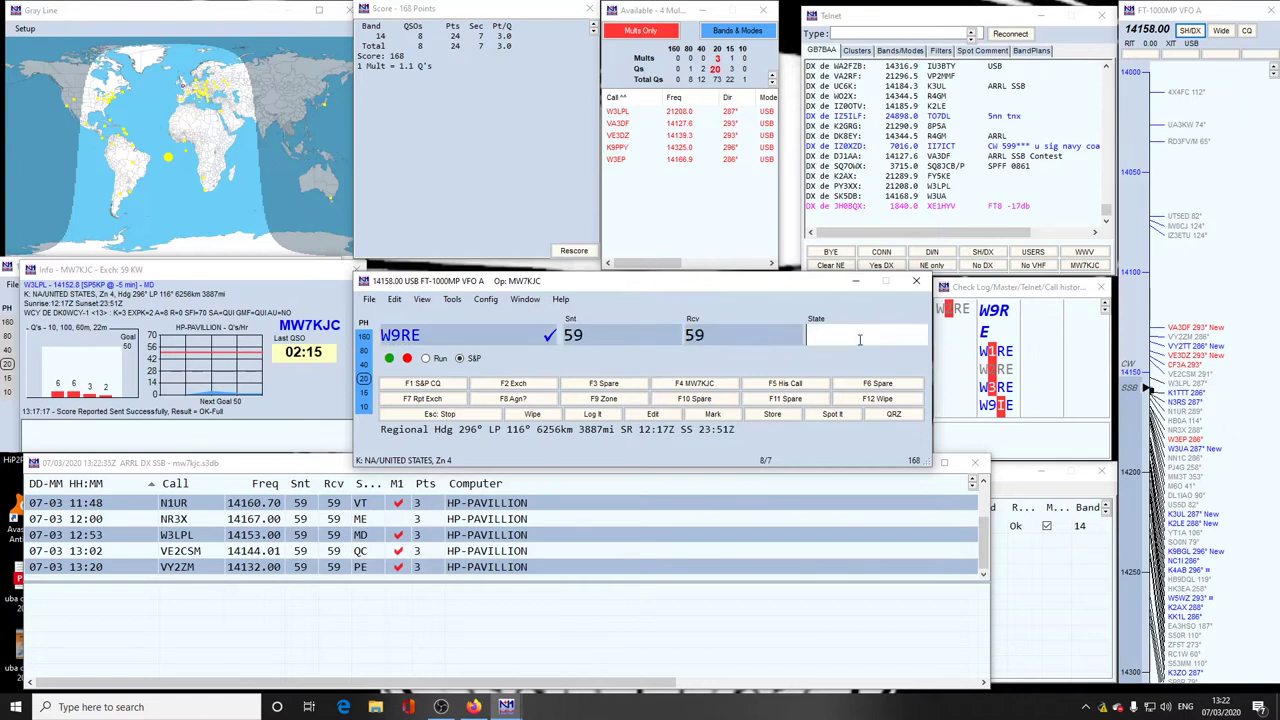
type("IN")
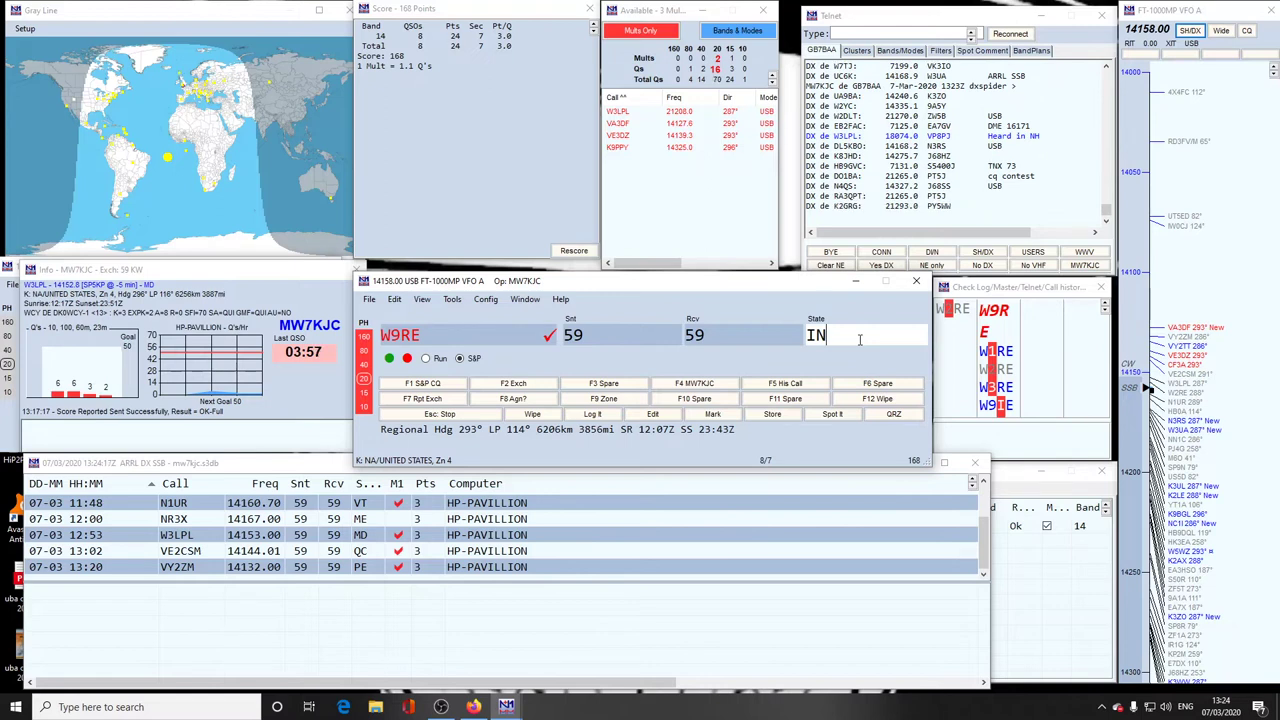
key("Return")
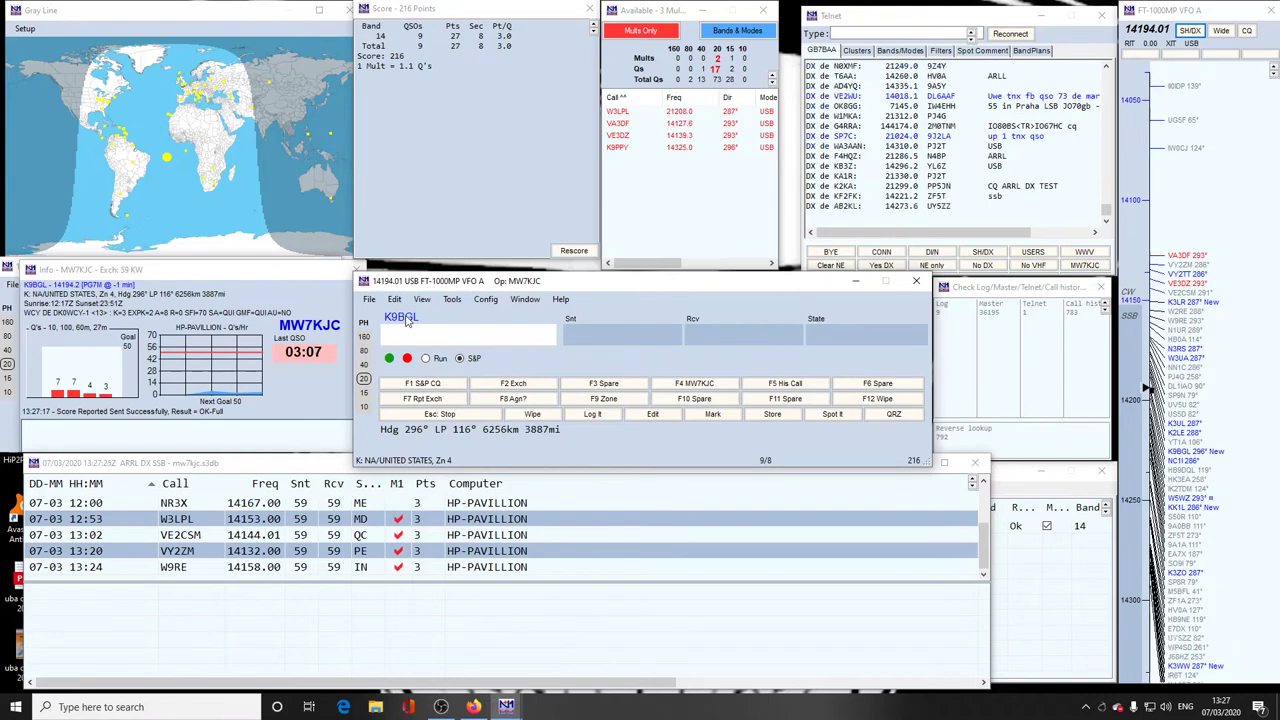
Step: Fill the callsign entry with the spotted station K9BGL on 14194.01 kHz, and clear it again without logging
left_click(400, 317)
left_click(844, 336)
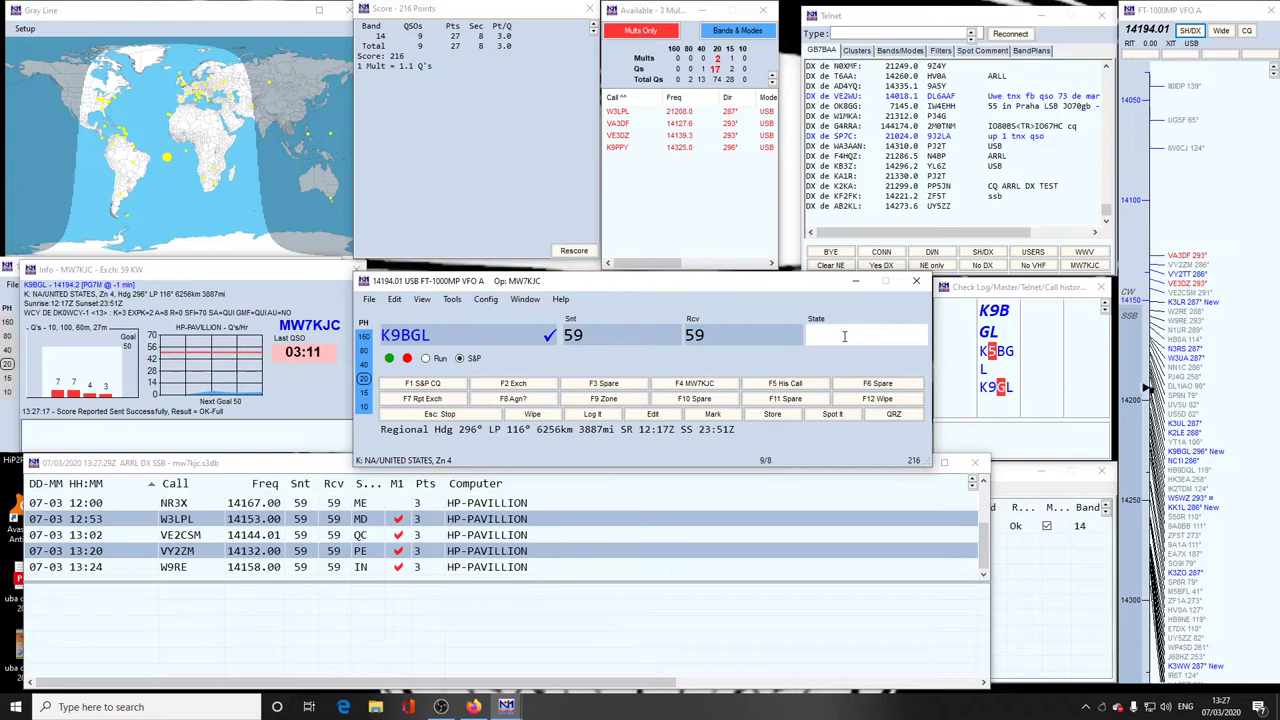
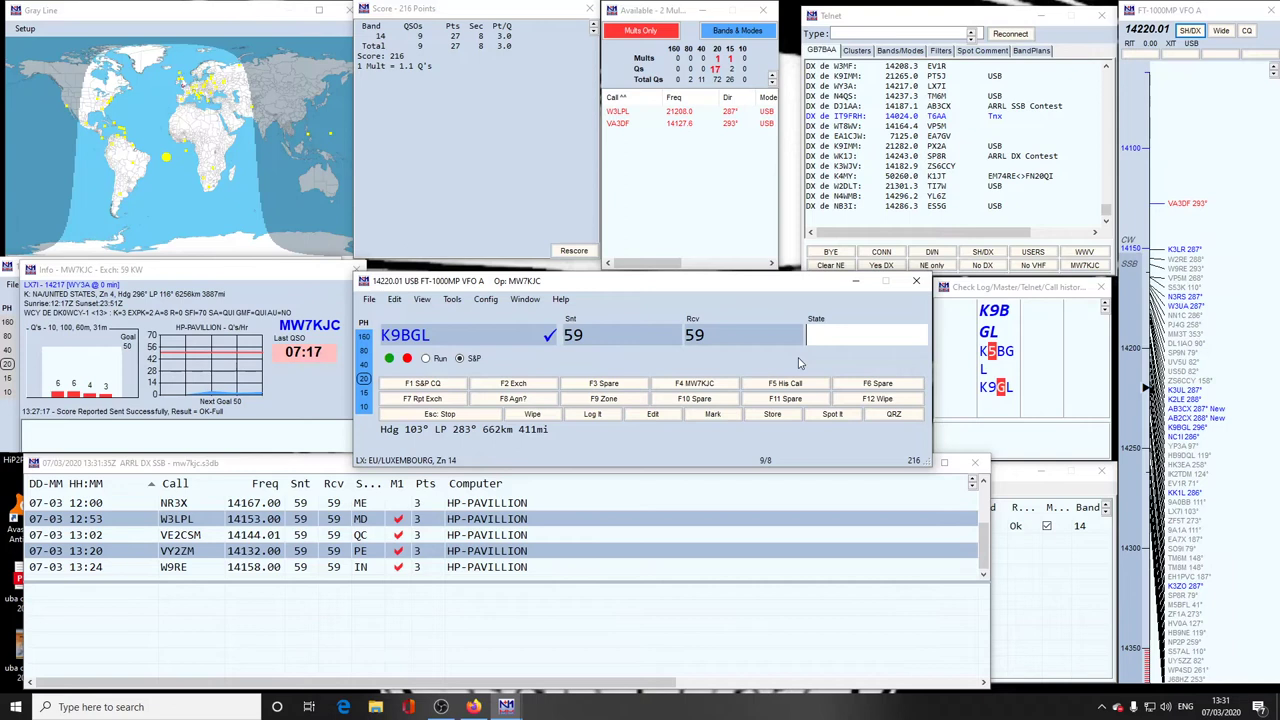
left_click(440, 334)
key("BackSpace")
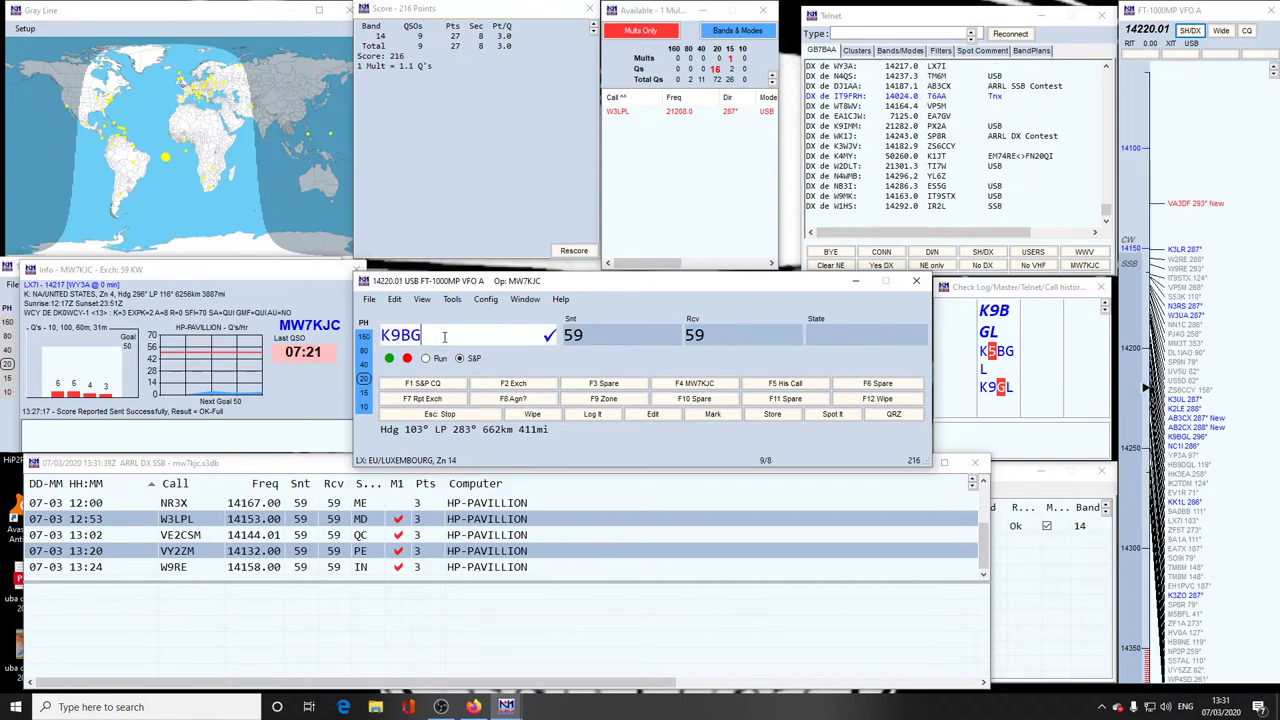
key("BackSpace")
key("BackSpace")
key("BackSpace")
key("BackSpace")
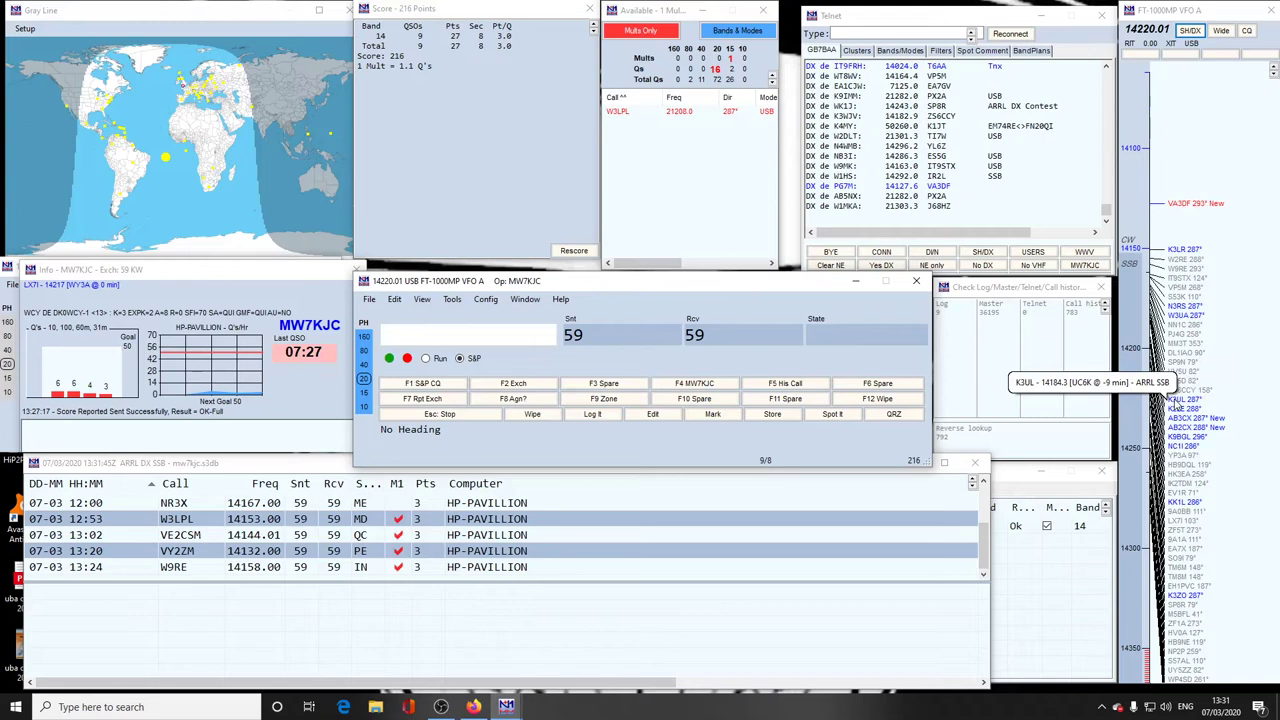
Step: Tune to the K3UL spot at 14184.3 kHz in the bandmap and wipe the entry window
left_click(1172, 402)
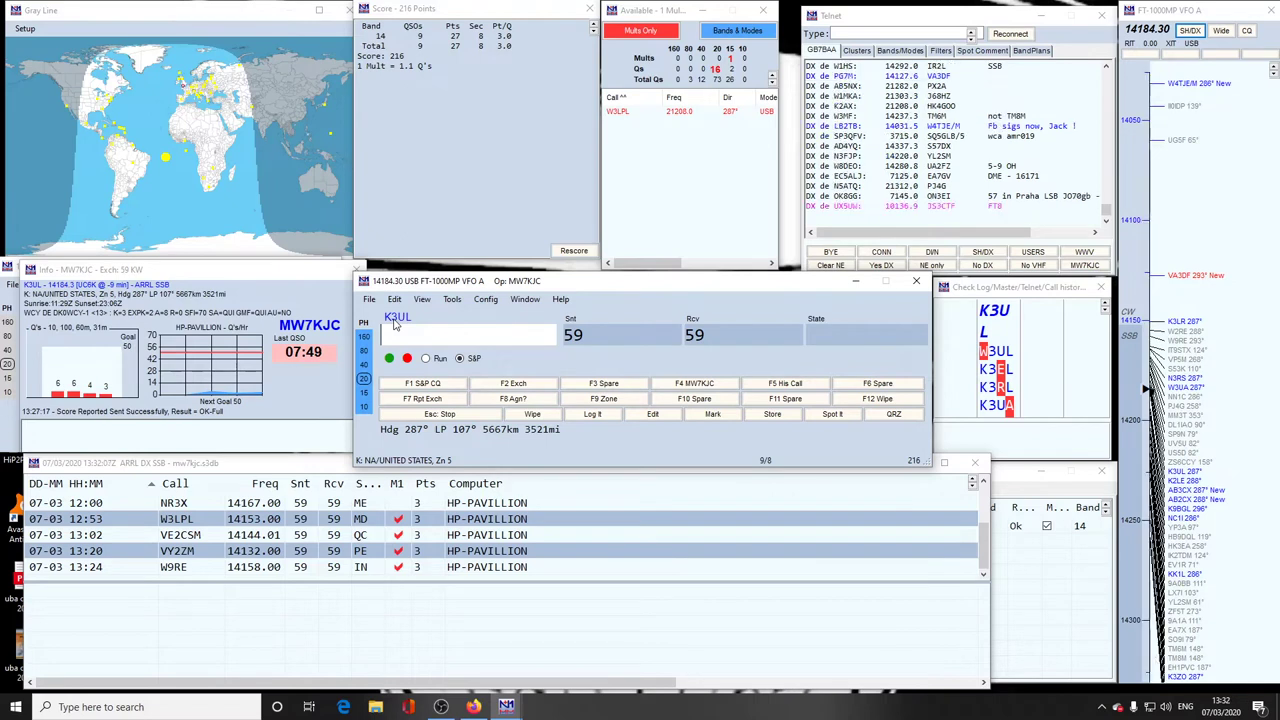
key("F12")
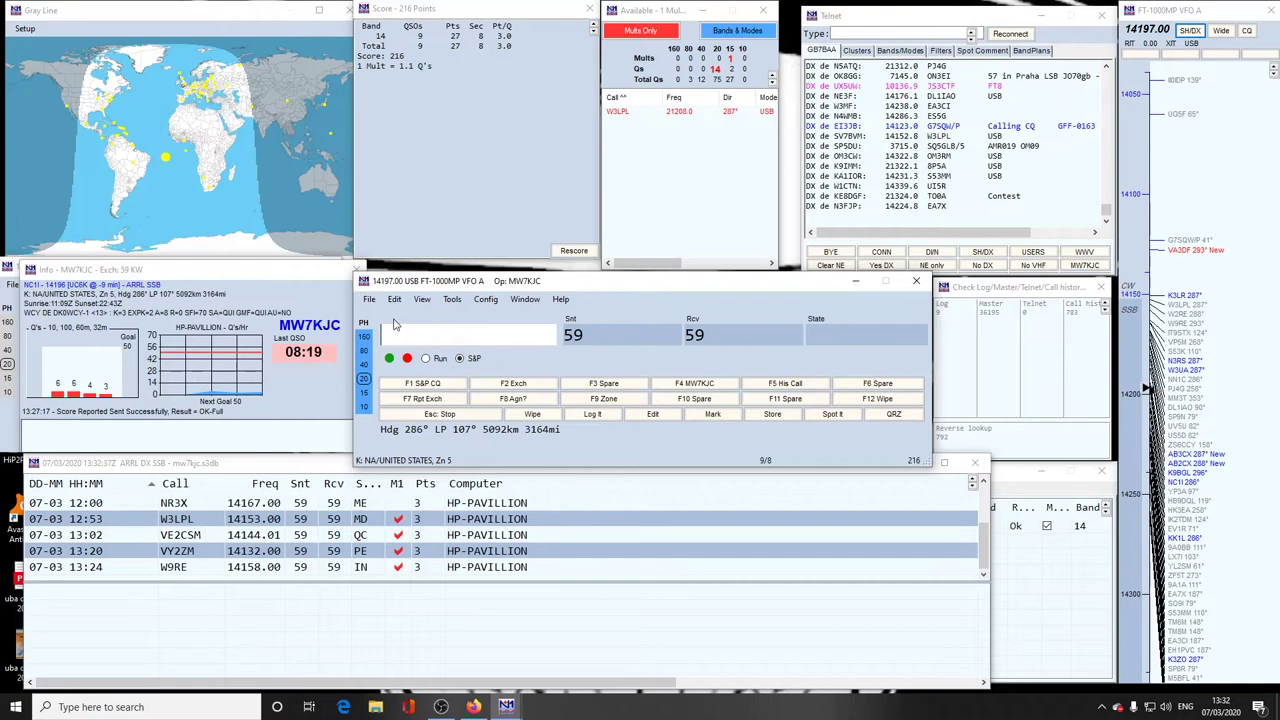
Step: Enter the callsign K4AB with 59 reports and the state AL, and clear the state again without logging
type("K4AB")
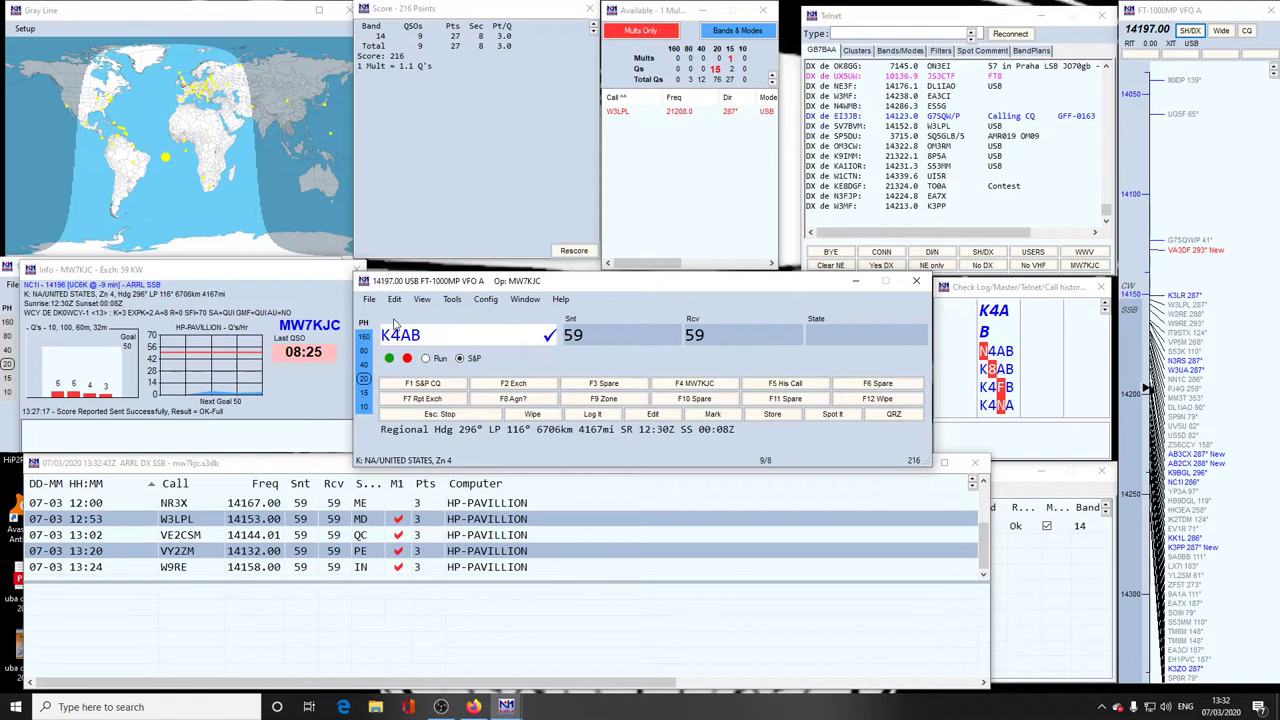
key("Tab")
key("Tab")
key("Tab")
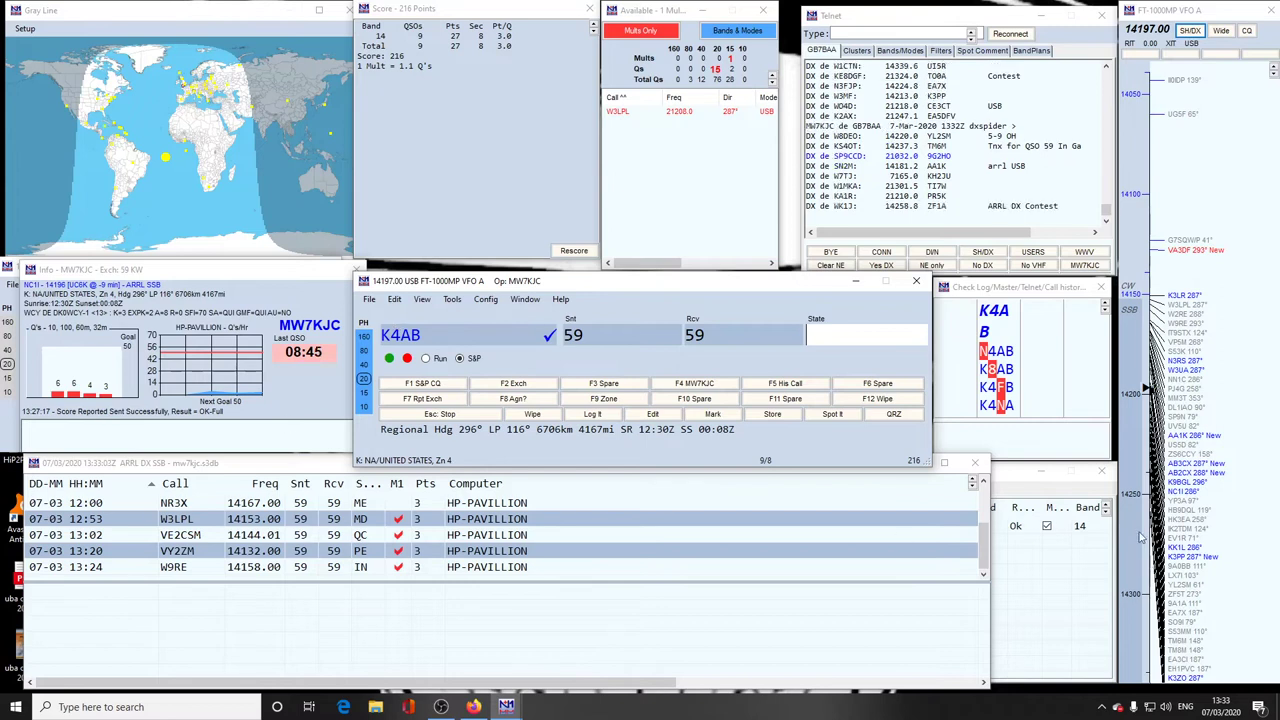
left_click(1016, 484)
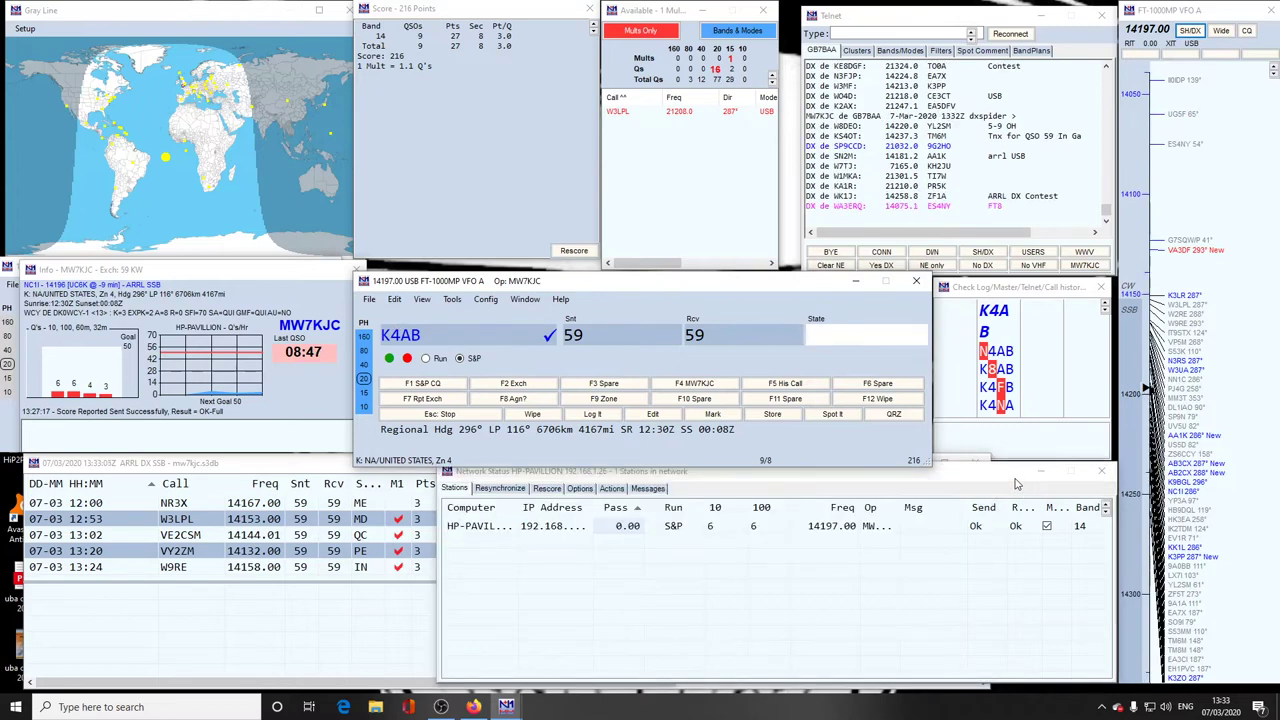
left_click(128, 650)
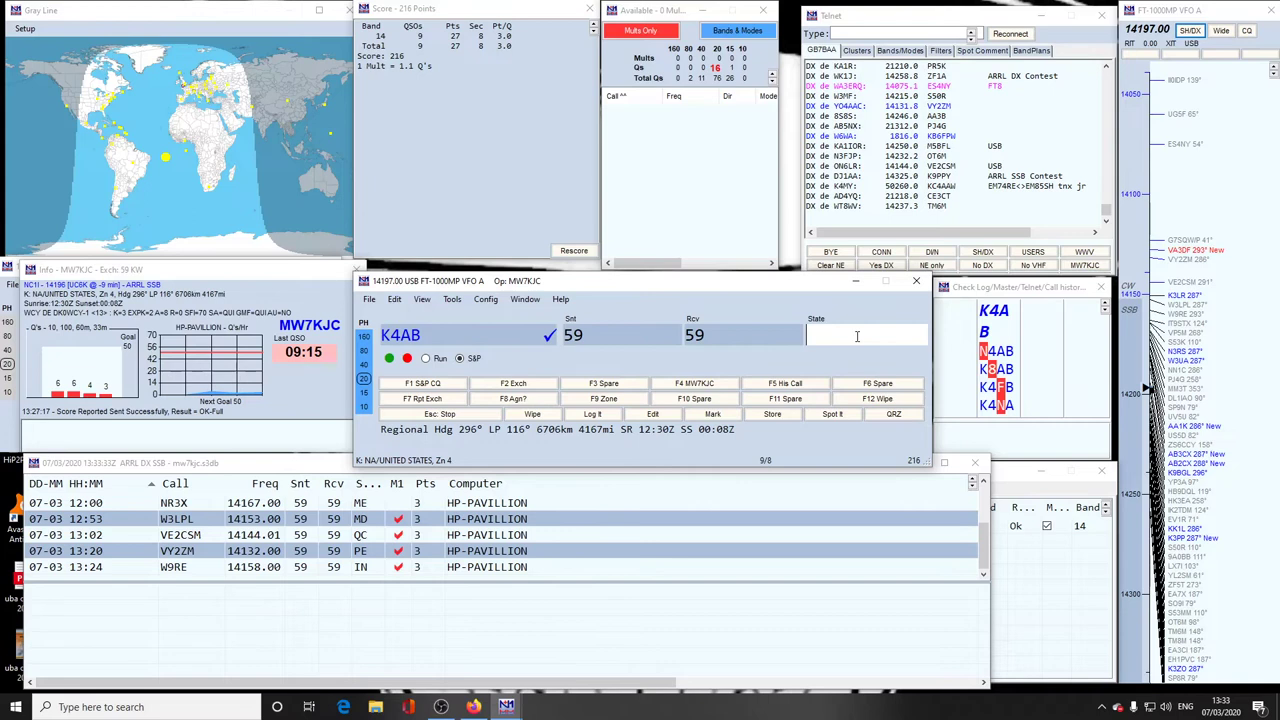
type("AL")
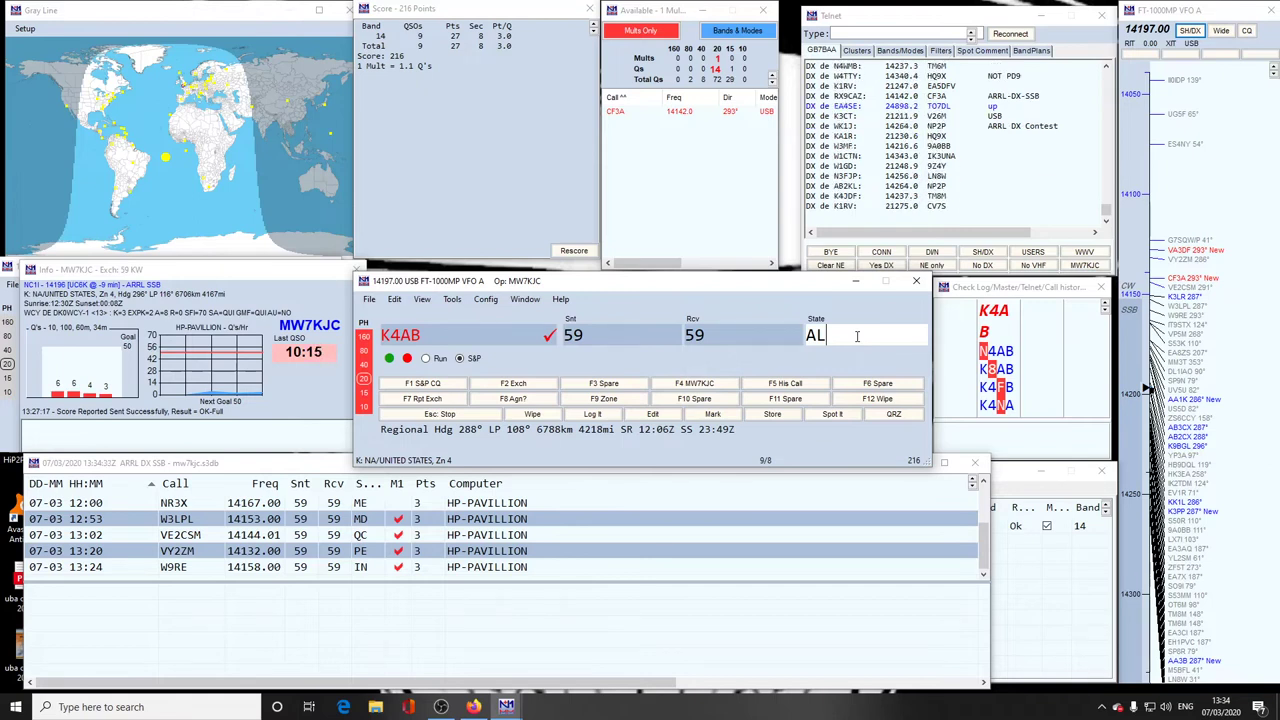
key("BackSpace")
key("BackSpace")
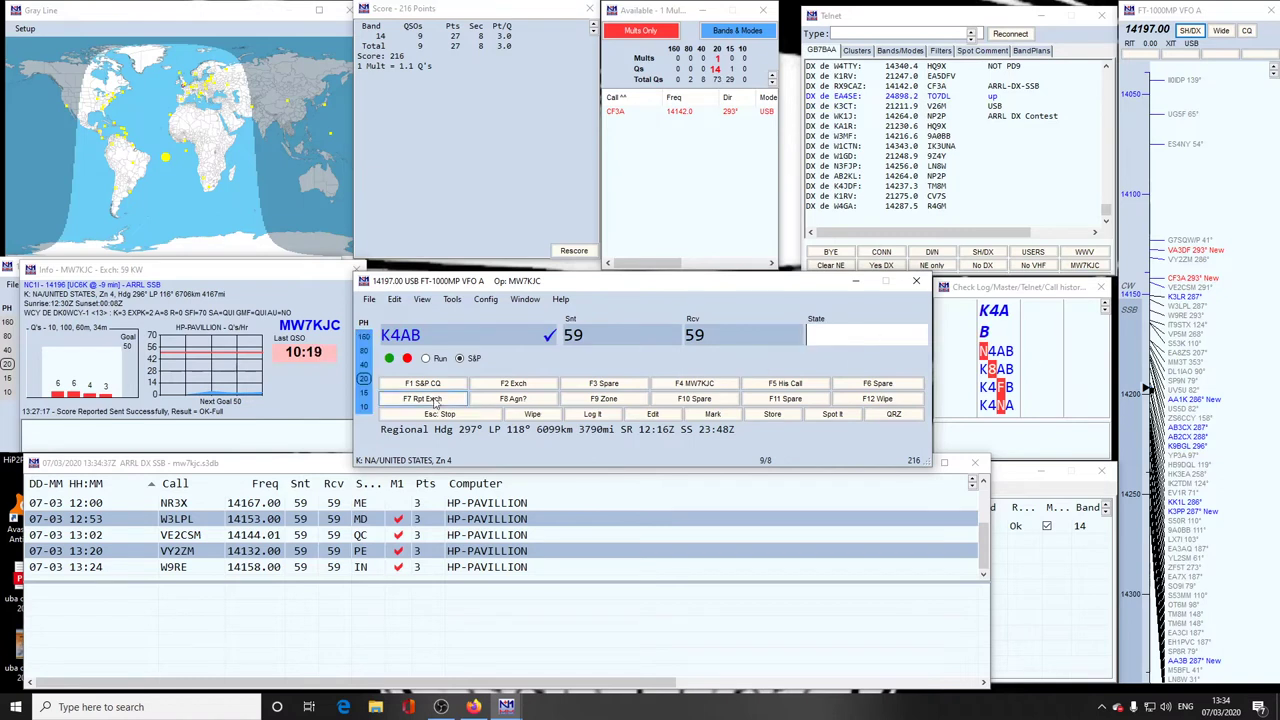
Step: Enter the state AL for K4AB once more, clear it, and wipe the entry window without logging
left_click(487, 337)
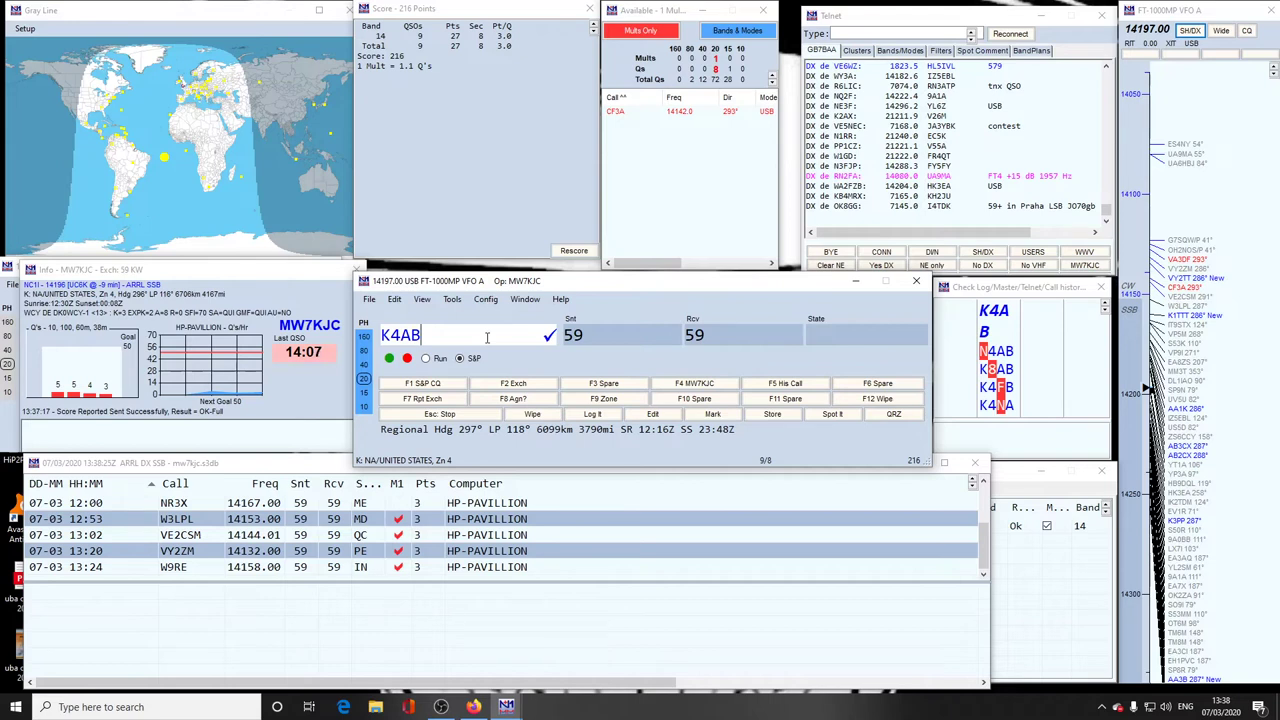
key("Tab")
key("Tab")
key("Tab")
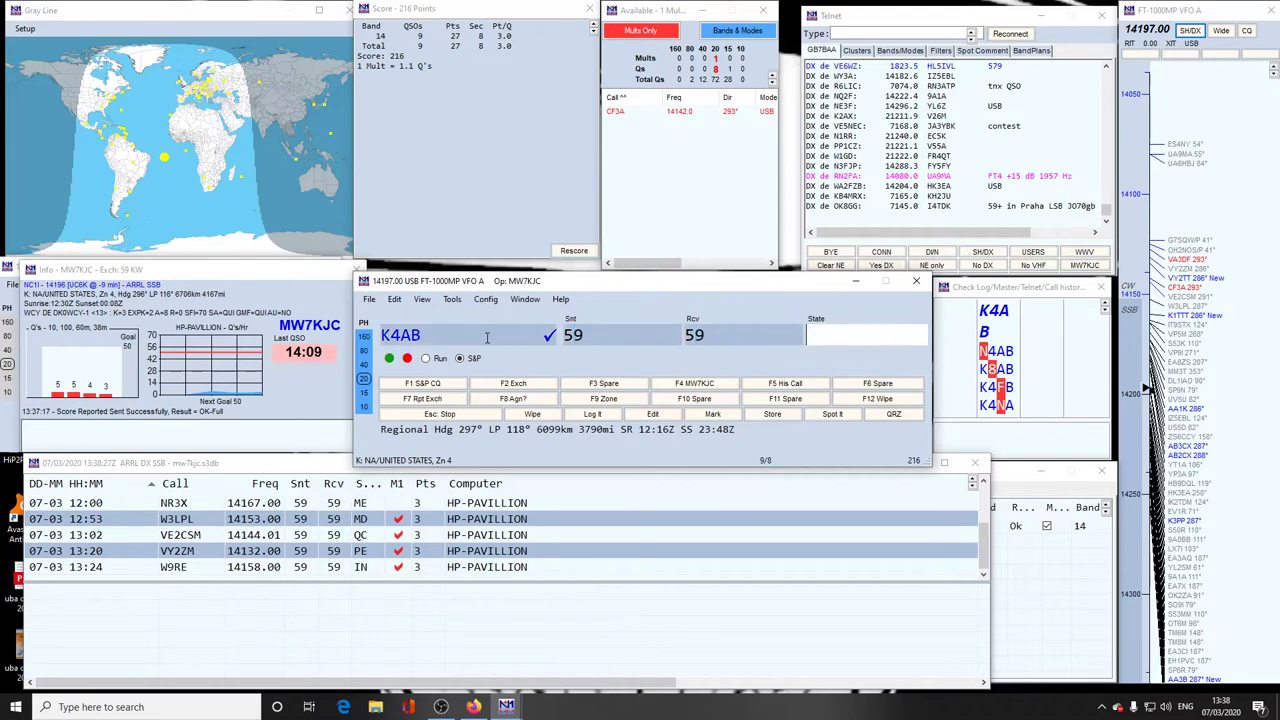
type("AL")
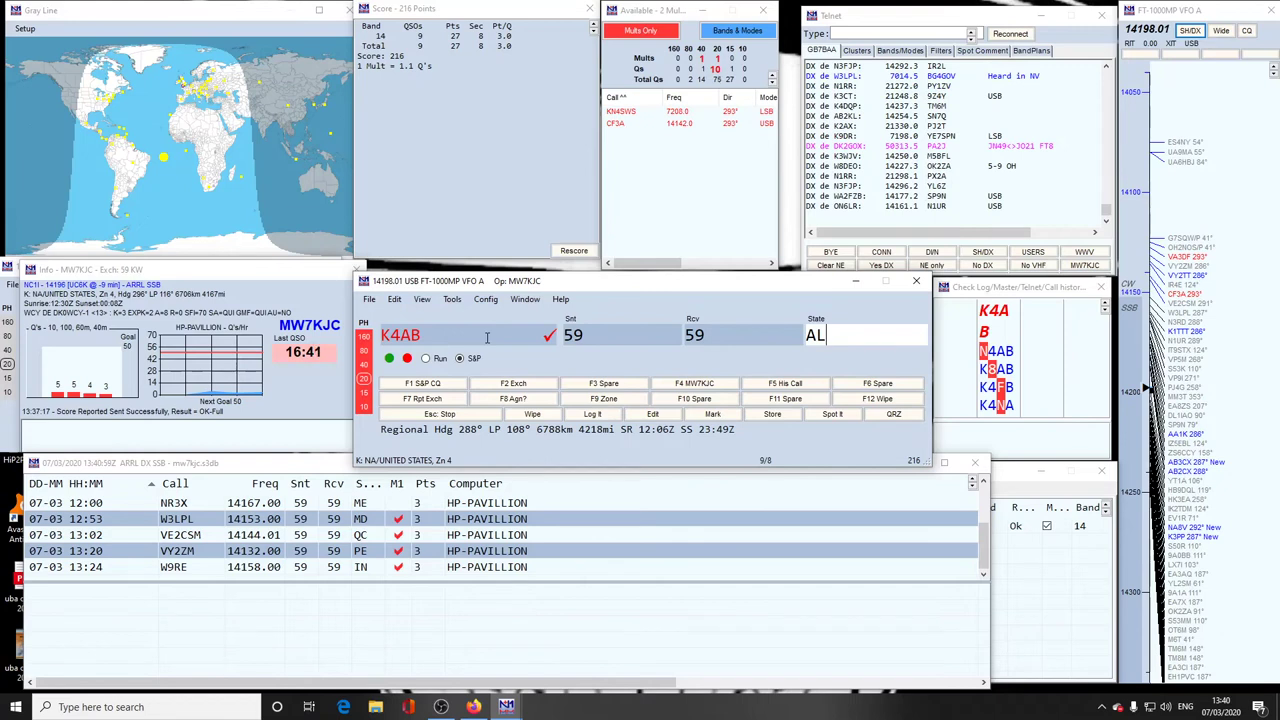
key("BackSpace")
key("BackSpace")
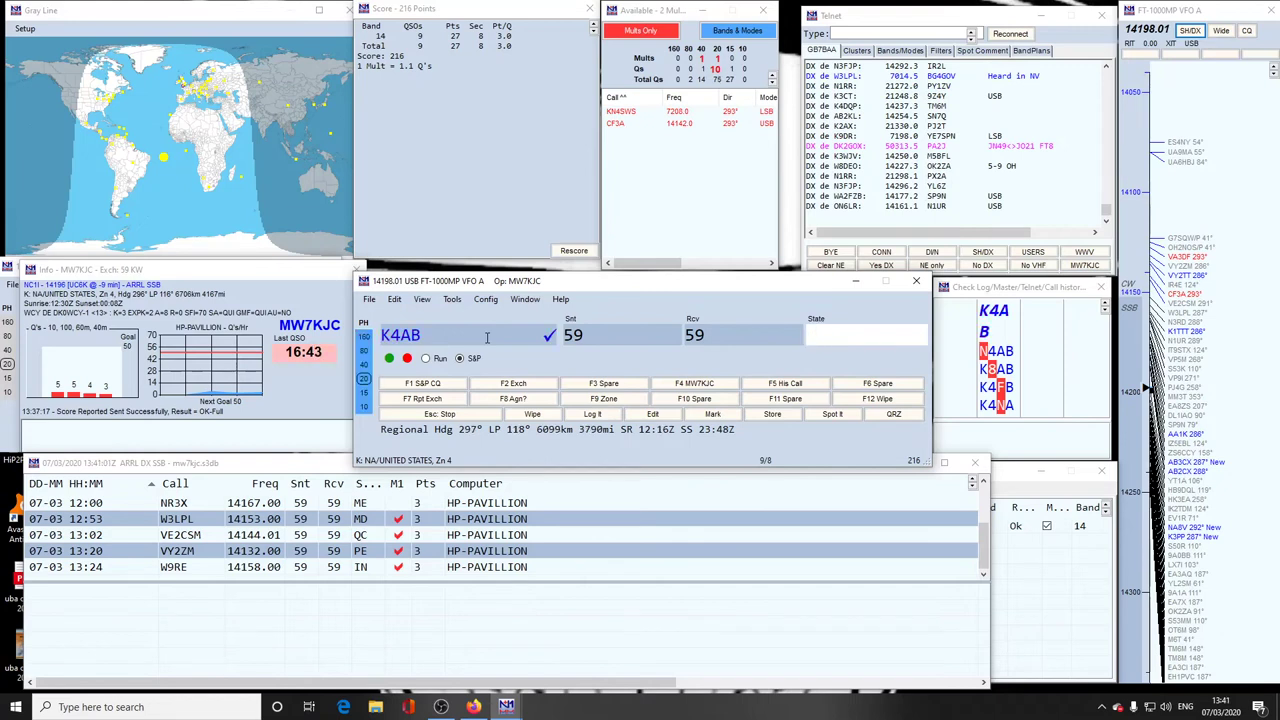
left_click(484, 337)
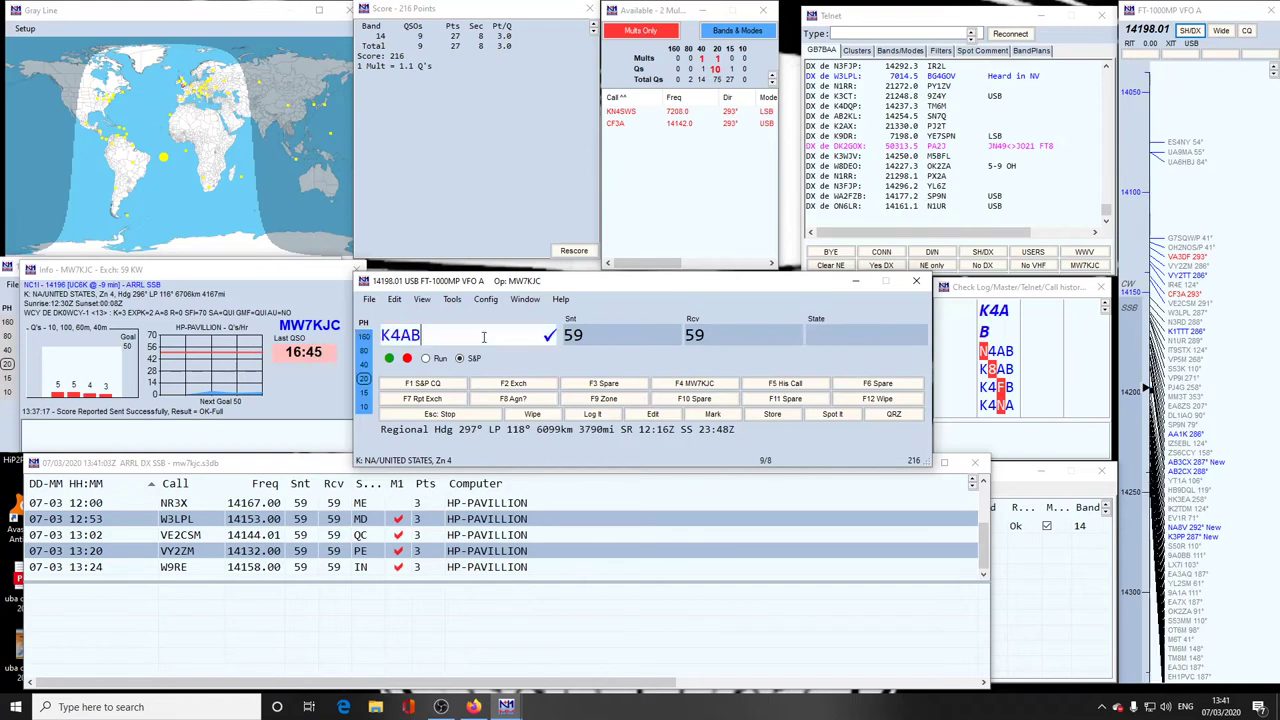
key("F12")
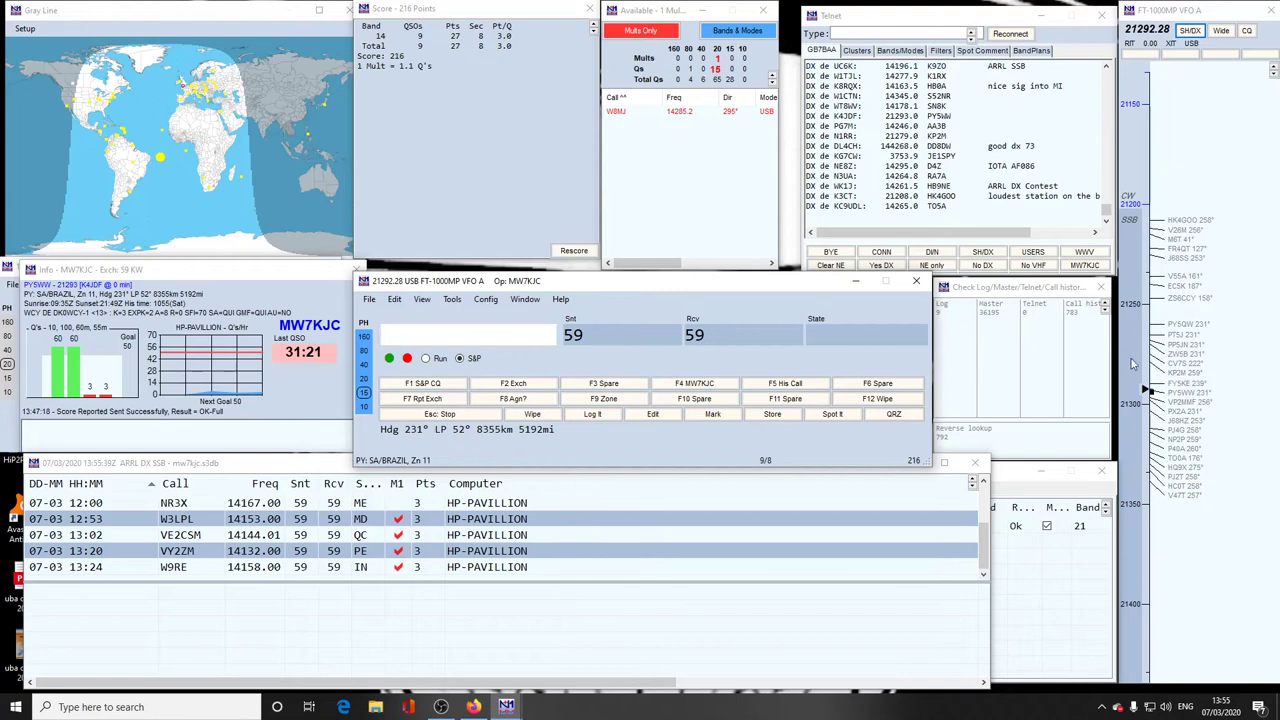
Step: Tune through the 15-metre bandmap spots KP2M at 21279, M6T at 21215 and V26M at 21212 kHz, and return to KP2M
mouse_move(1180, 372)
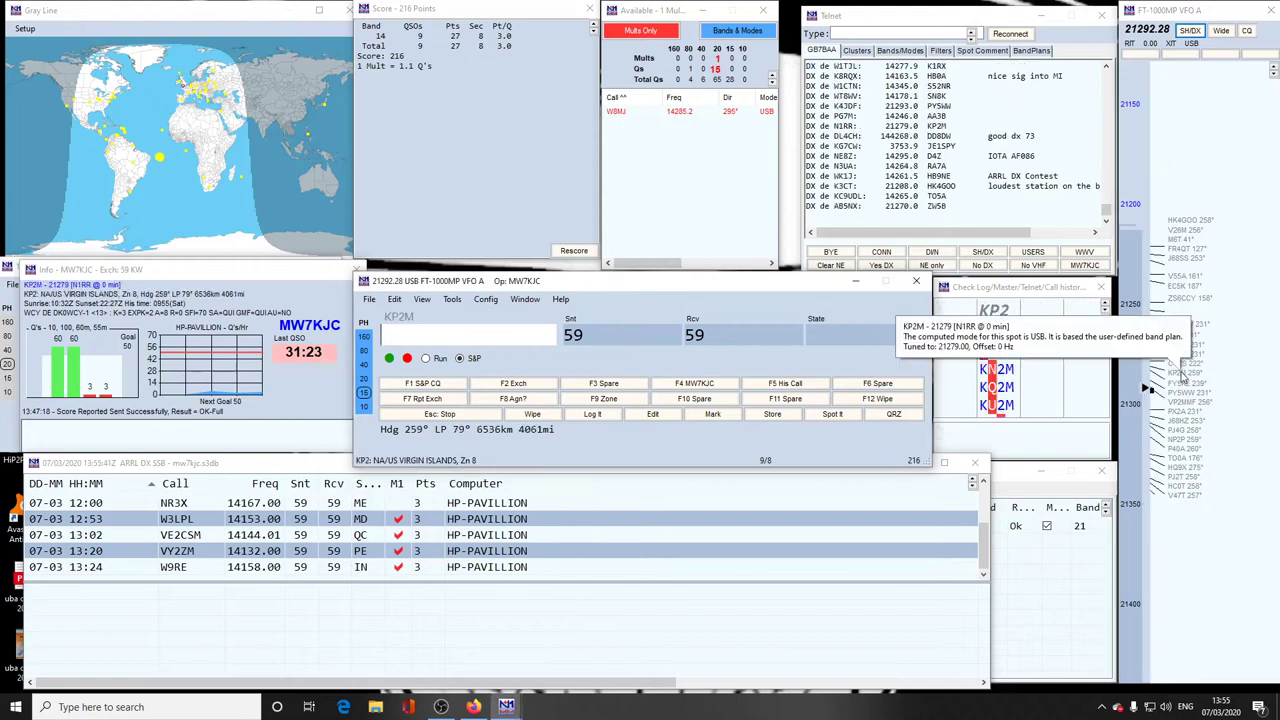
left_click(1181, 376)
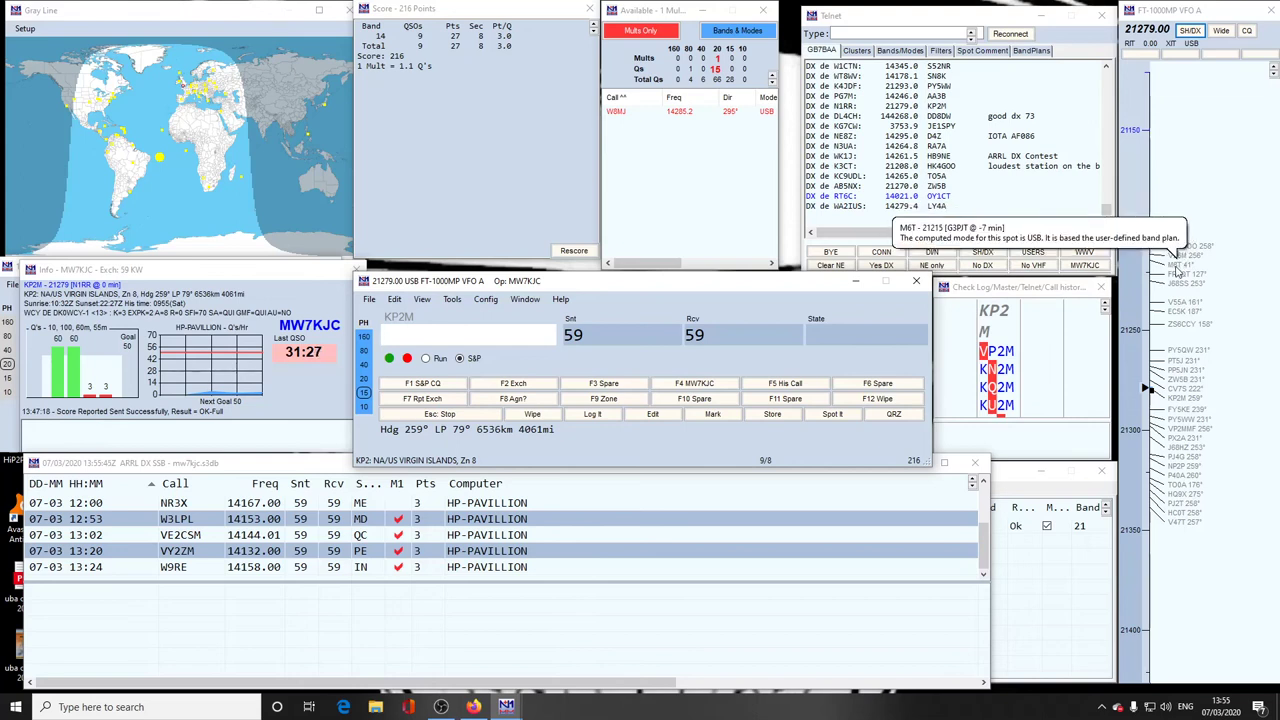
left_click(1177, 268)
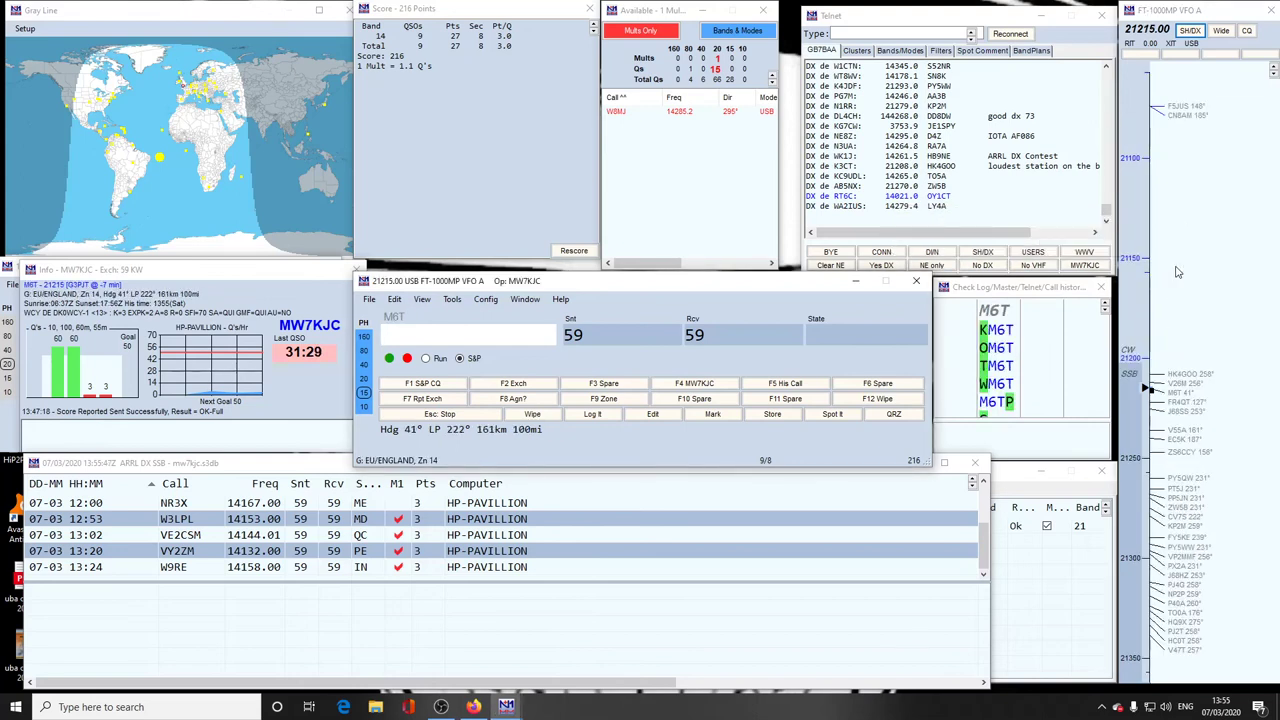
left_click(1180, 390)
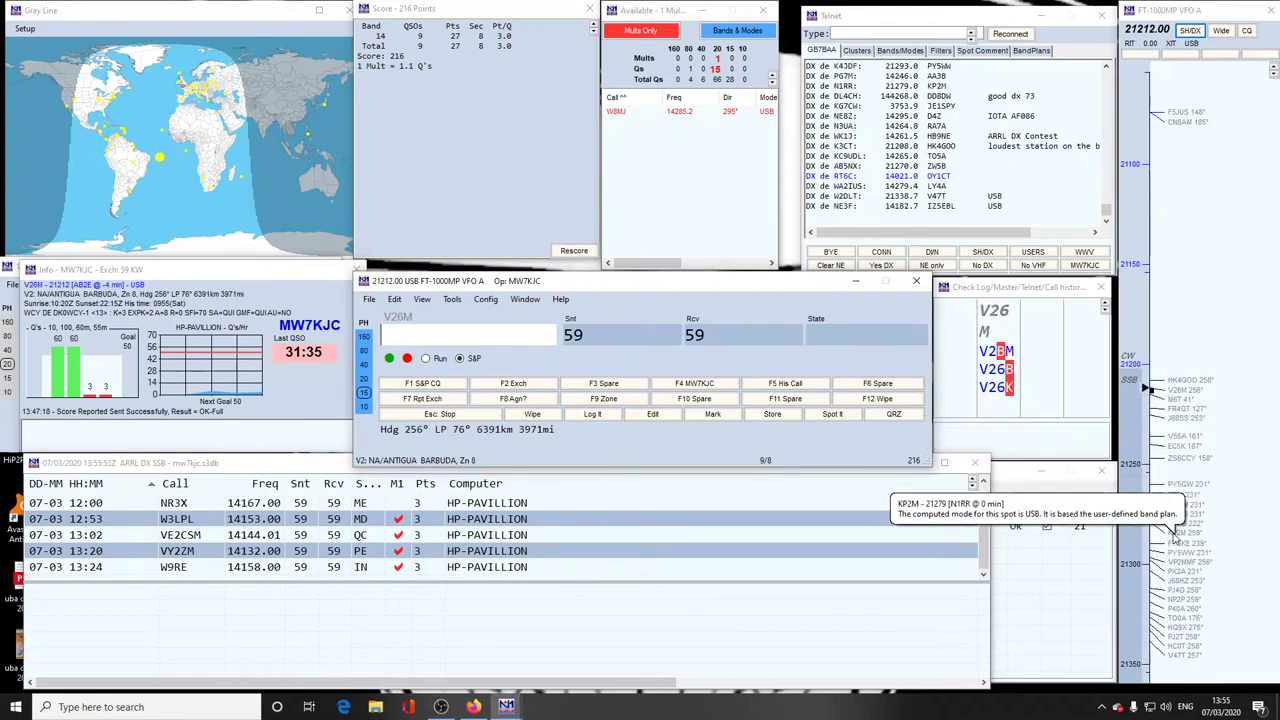
left_click(1176, 531)
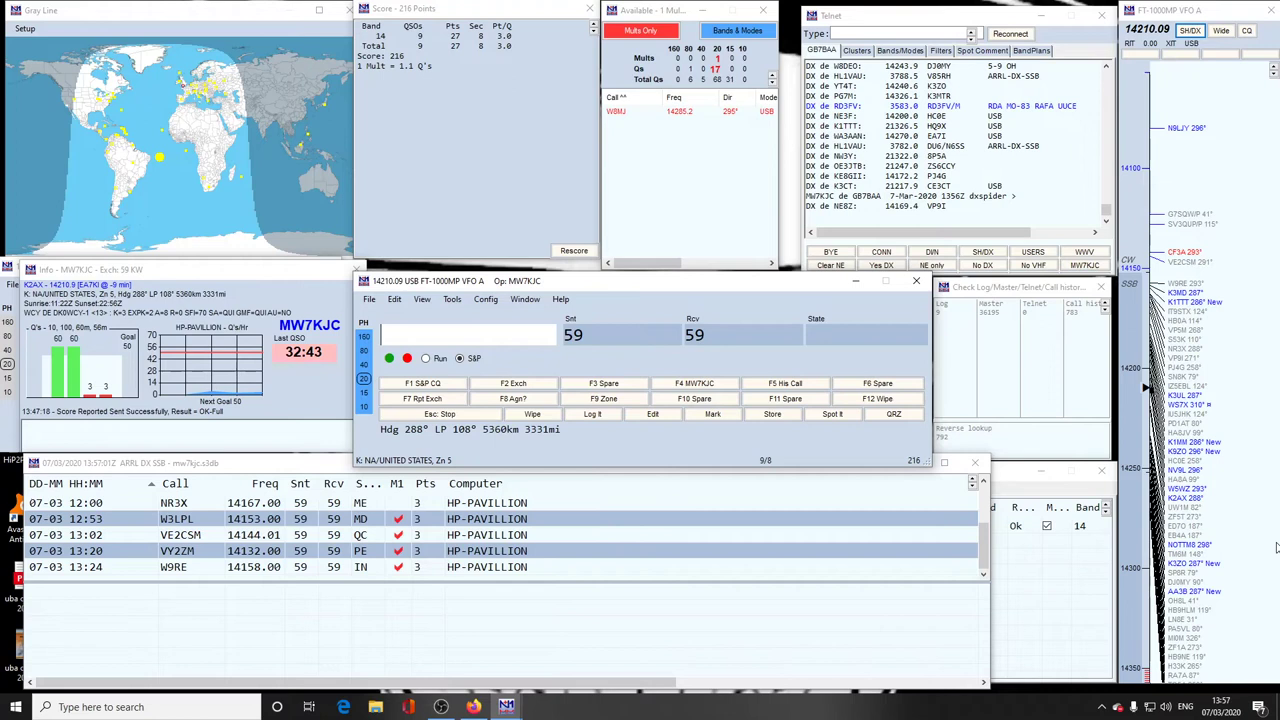
Step: Enter the prefix 9A in the callsign entry, and wipe the entry window without logging
type("9")
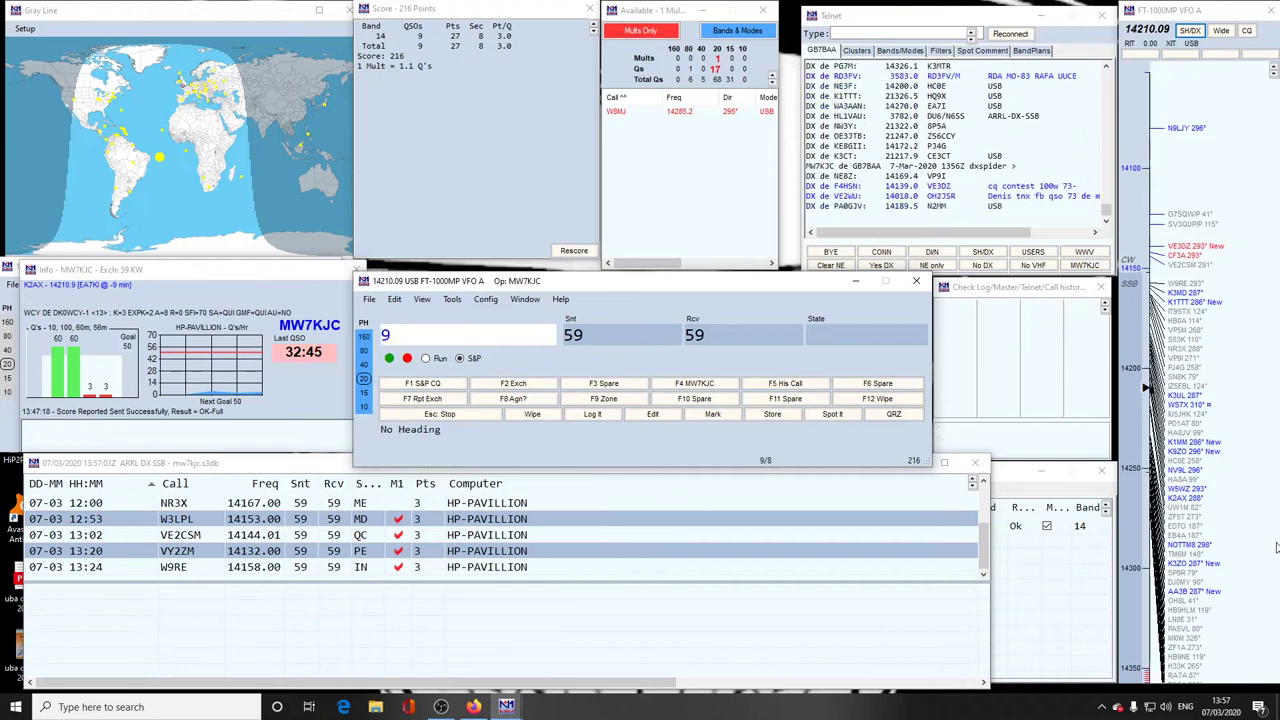
type("A")
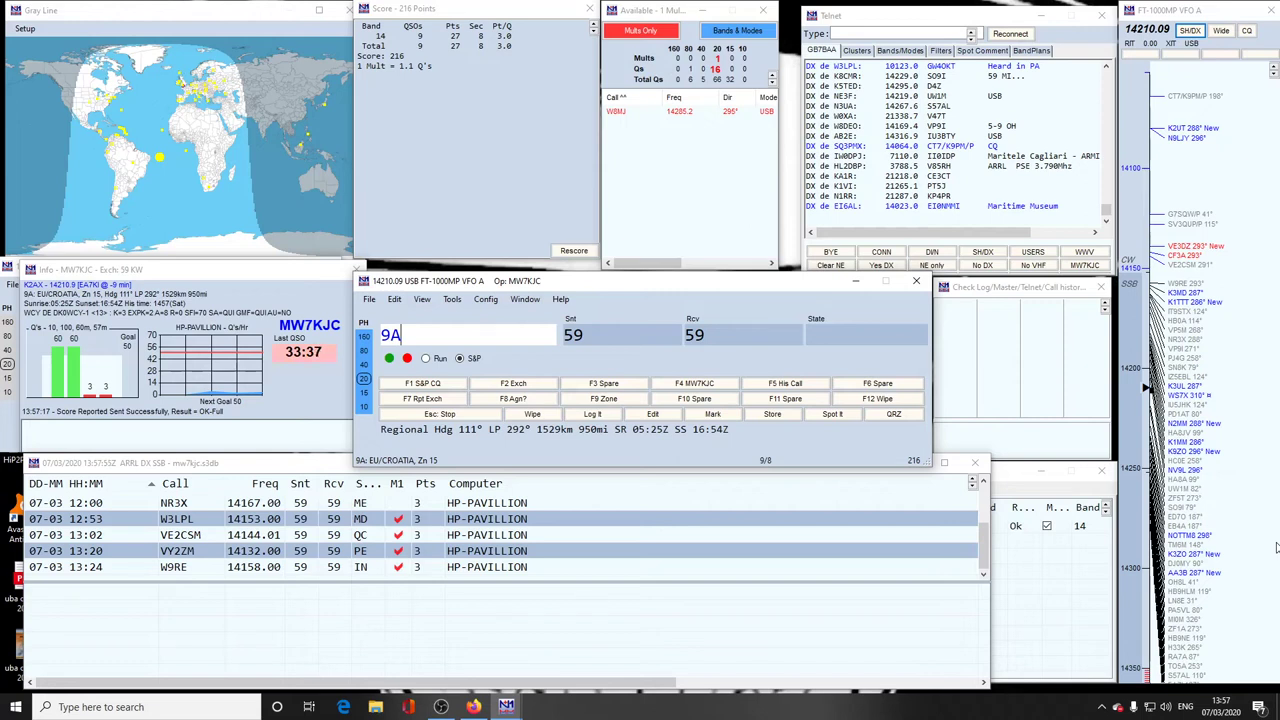
key("alt+F2")
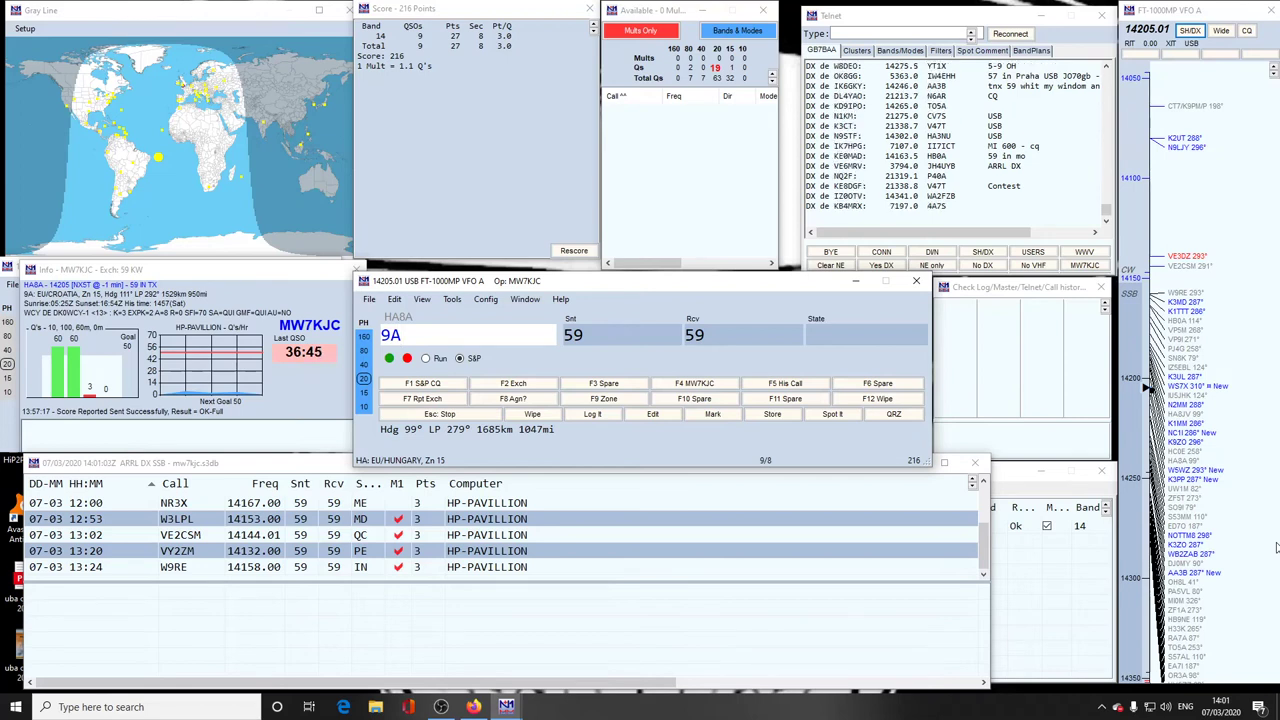
key("alt+w")
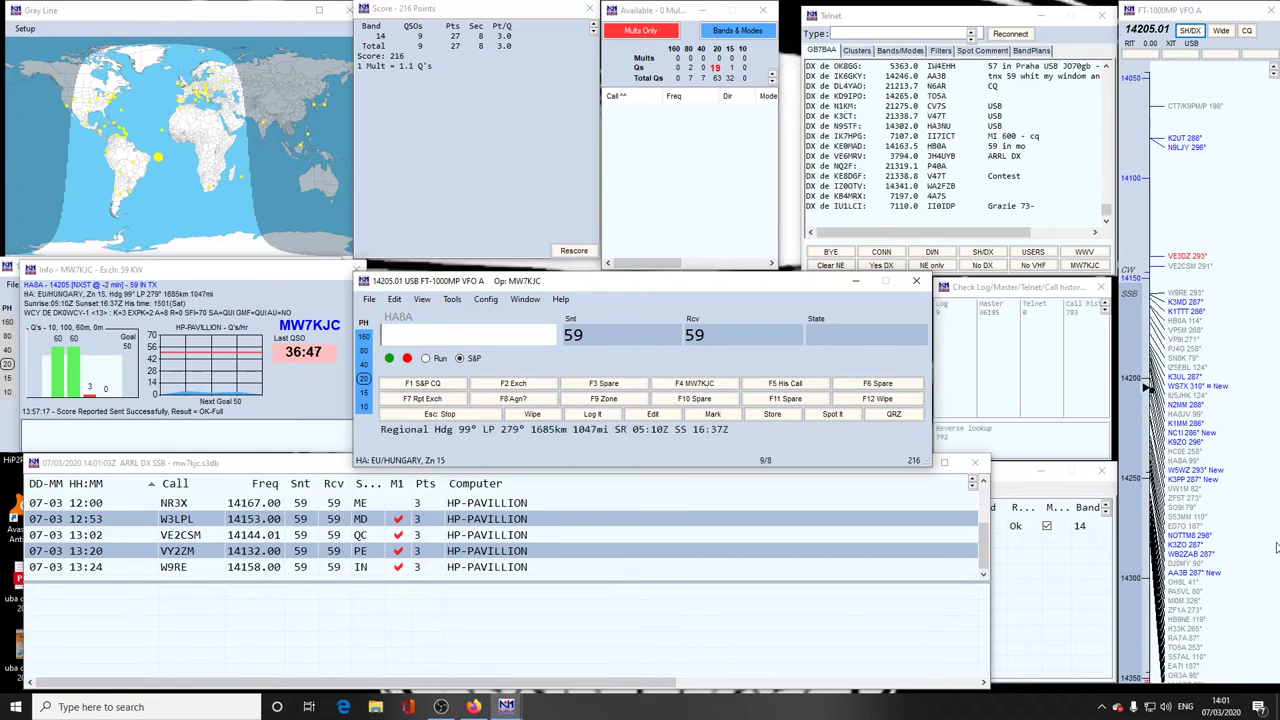
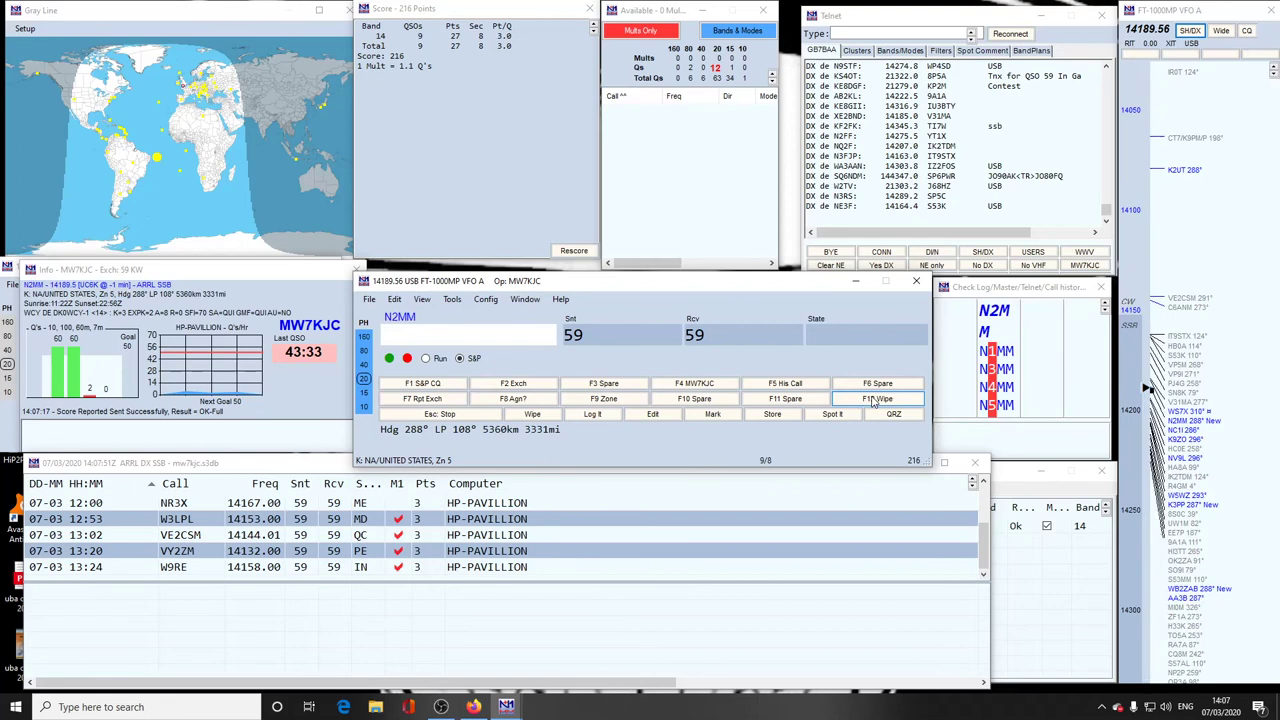
left_click(874, 400)
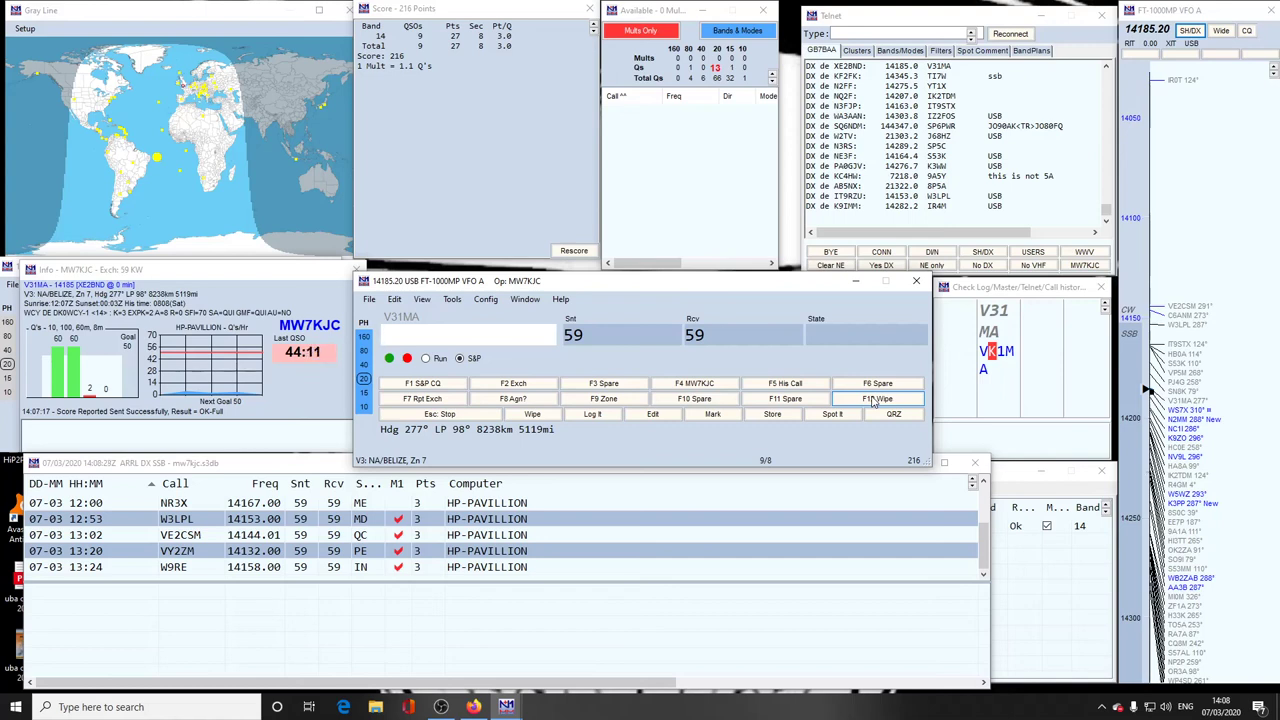
left_click(873, 400)
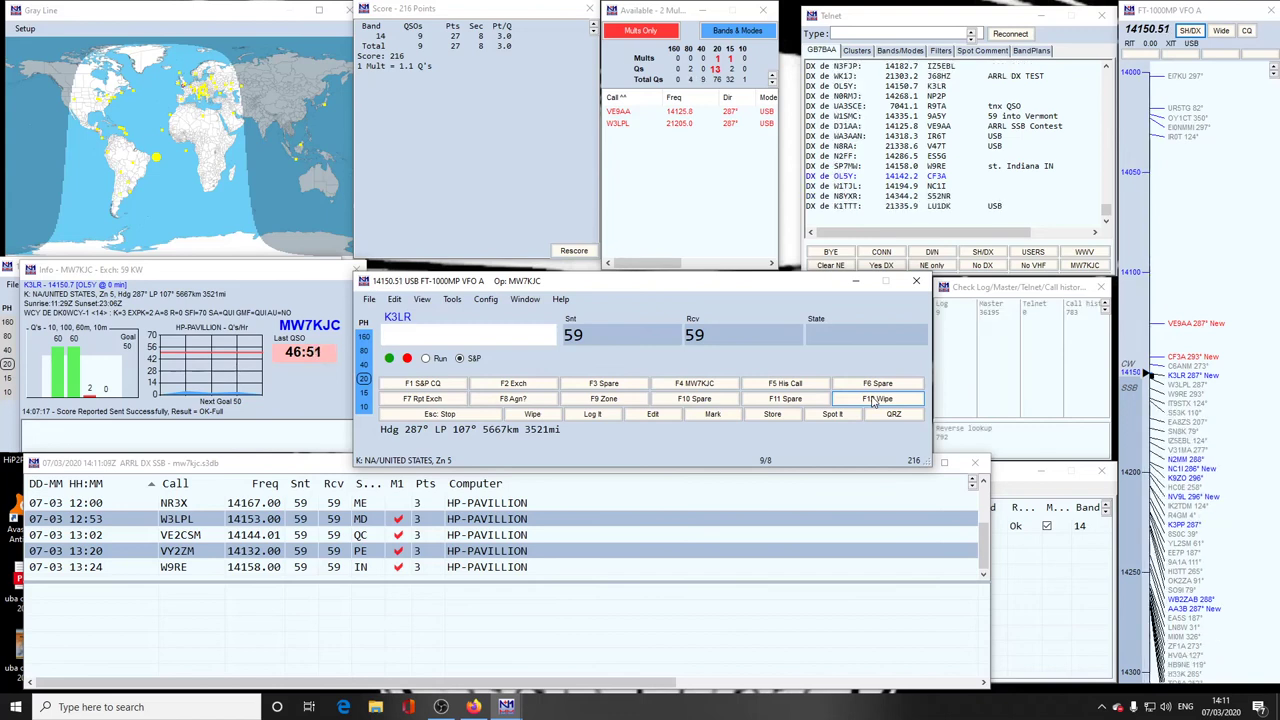
Step: Log the contact with K3LR on 14150.51 kHz with 59 reports and the state PA
type("K3")
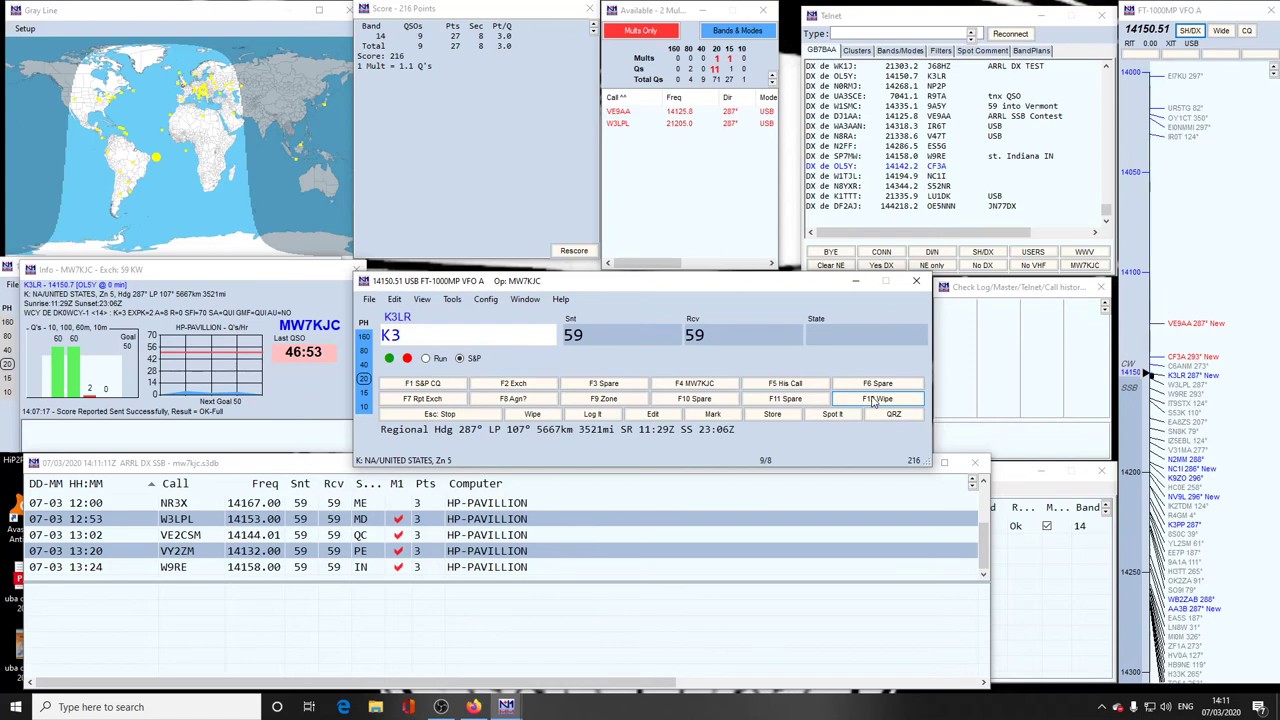
type("L")
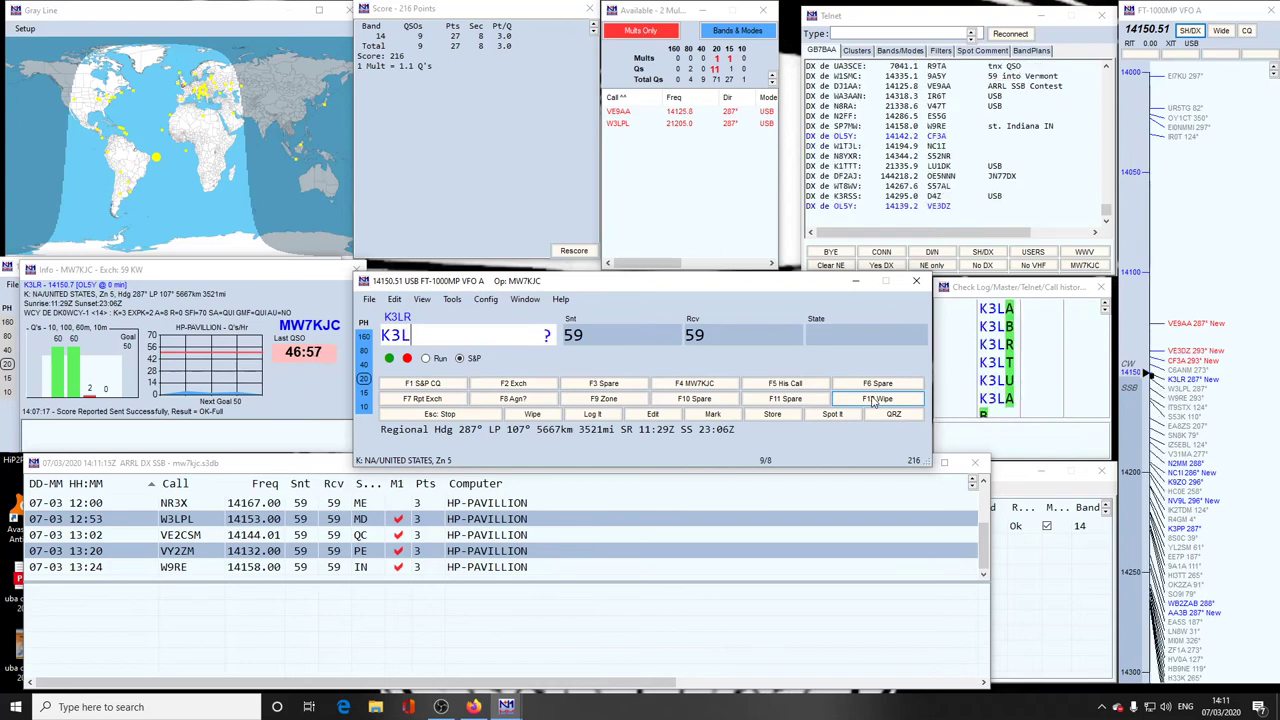
type("R")
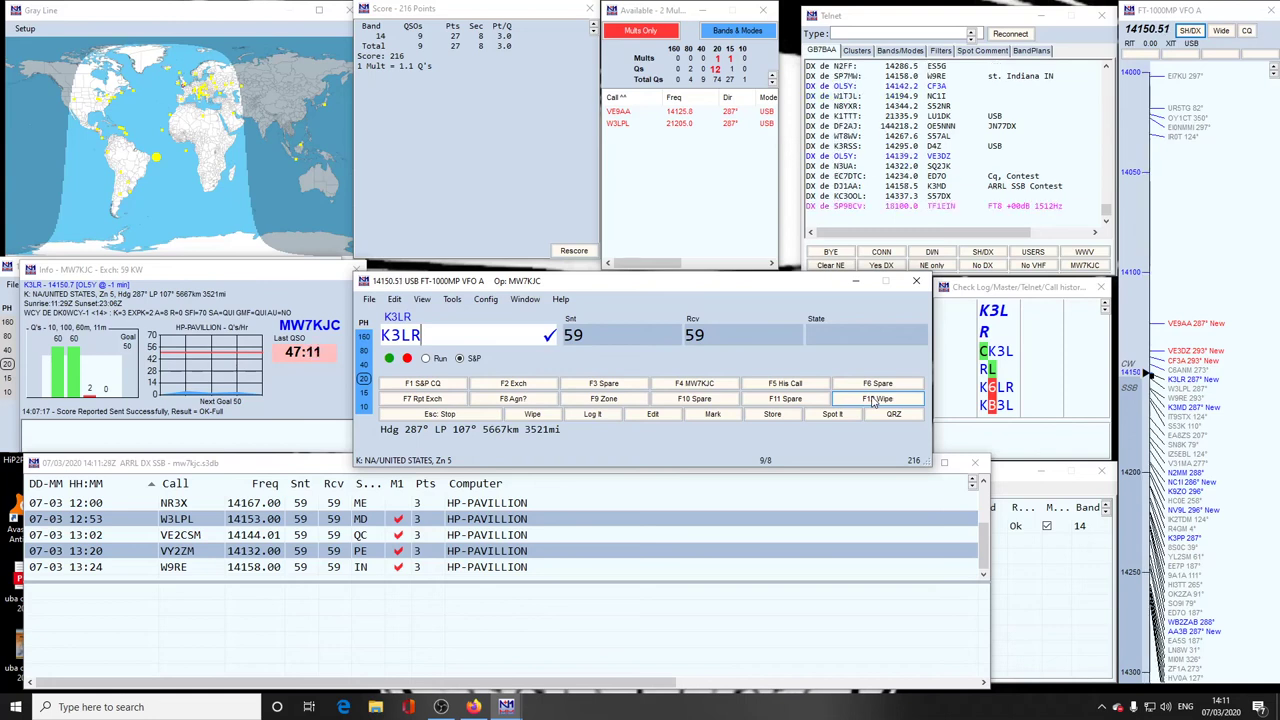
key("Tab")
key("Tab")
key("Tab")
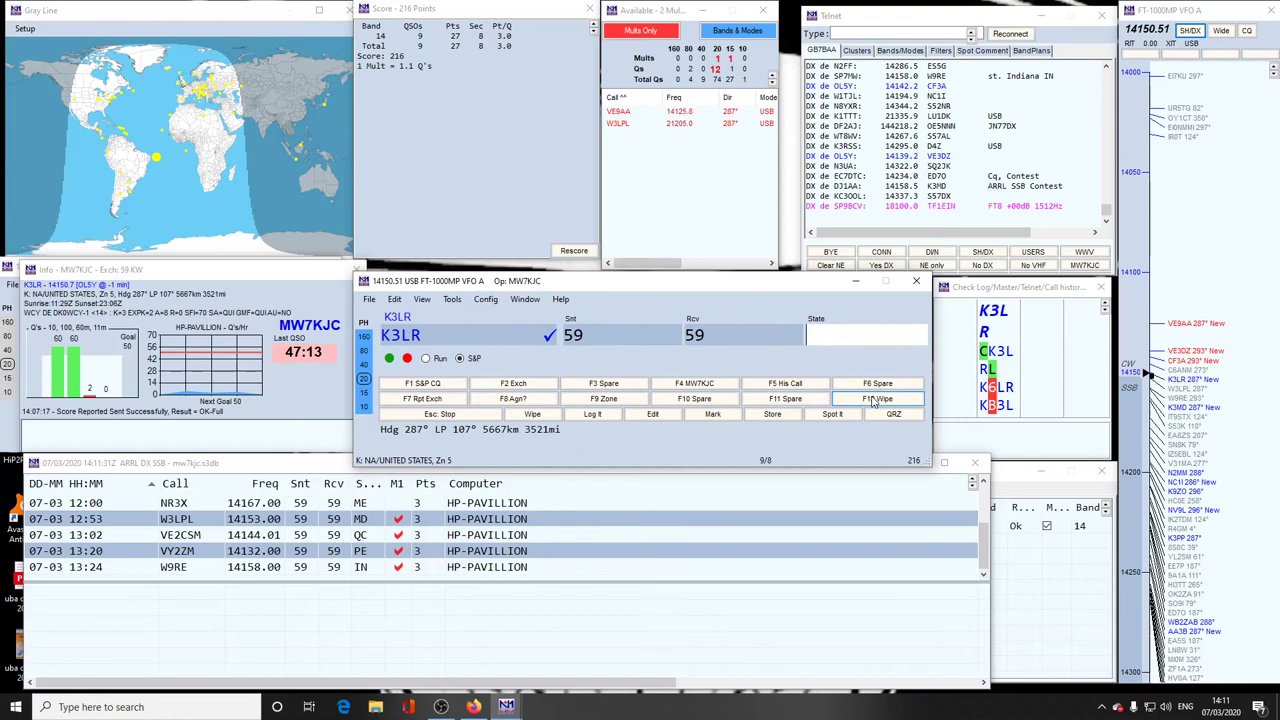
type("PA")
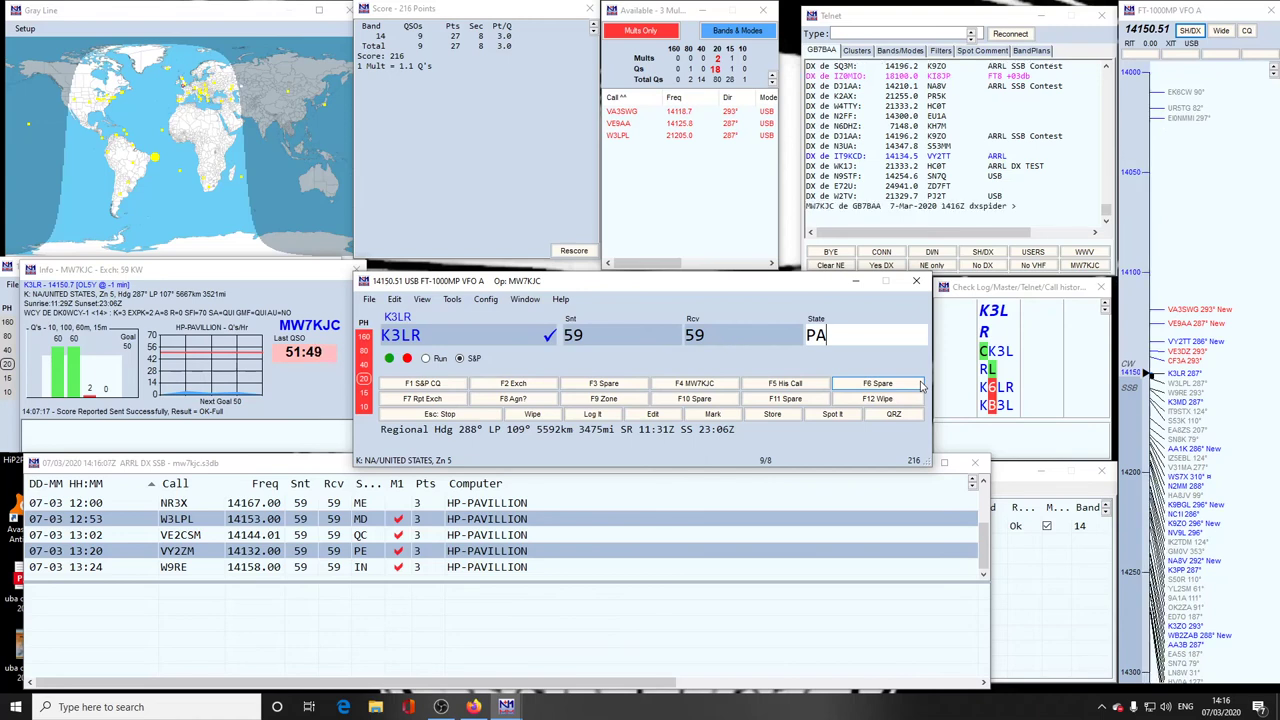
key("Return")
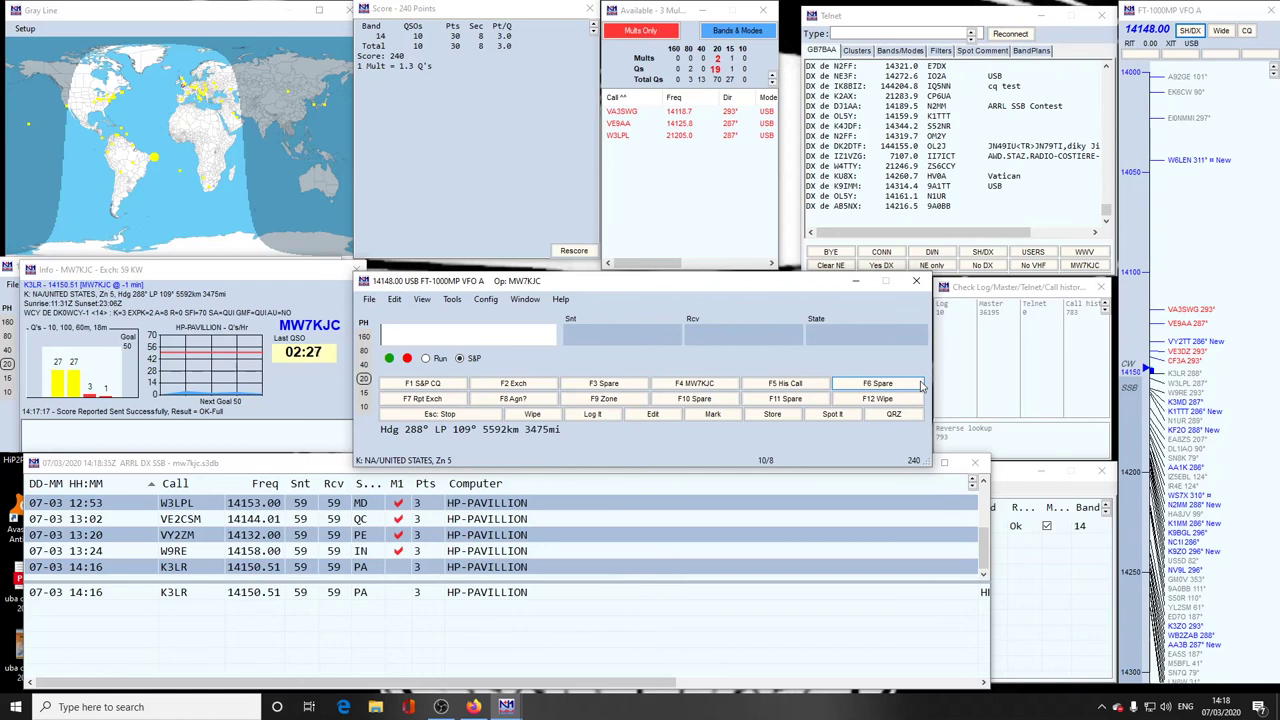
type("VO1")
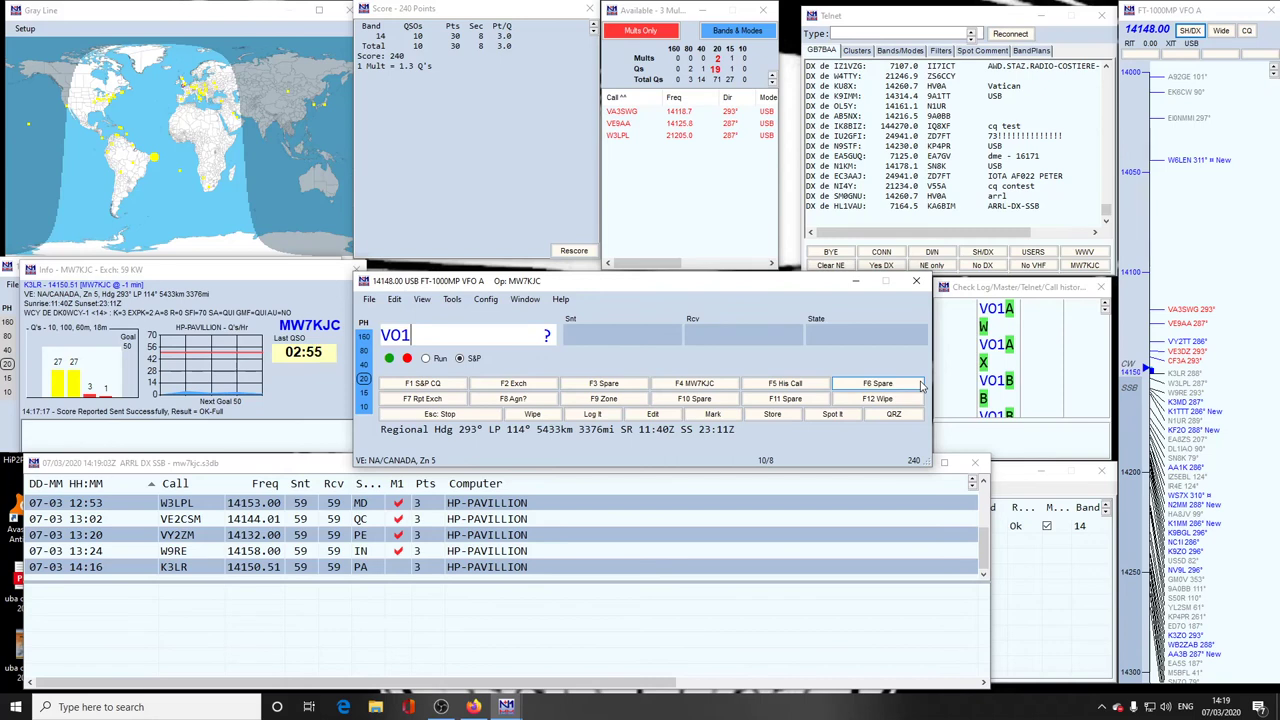
type("KVT")
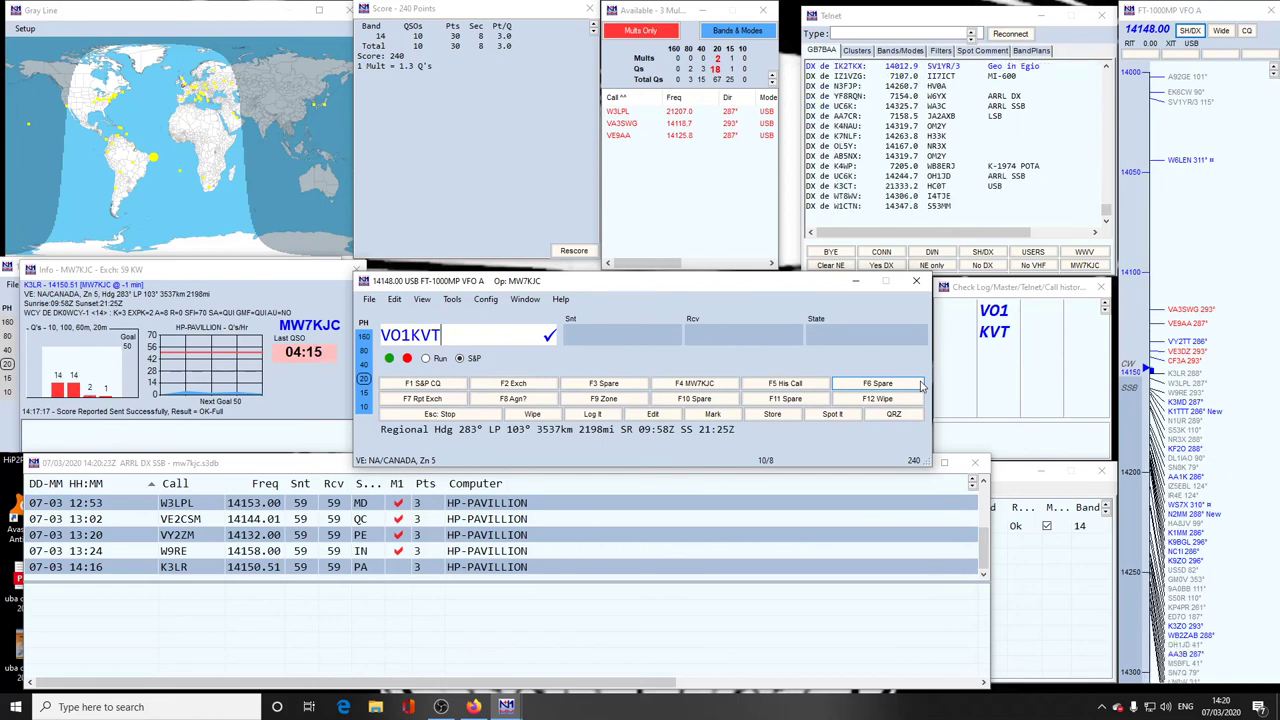
key("Return")
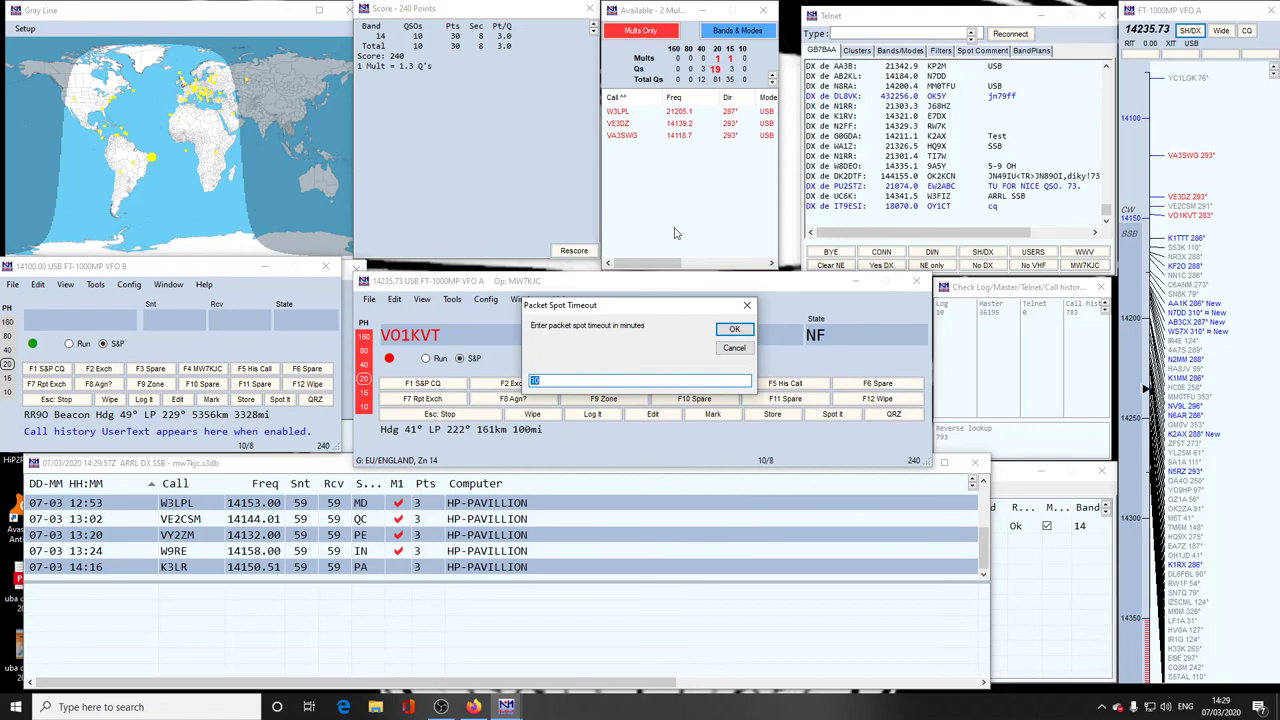
Step: Close the packet spot timeout prompt, keeping 10 minutes, and tune to the K1MM spot at 14193 kHz in the bandmap
left_click(731, 338)
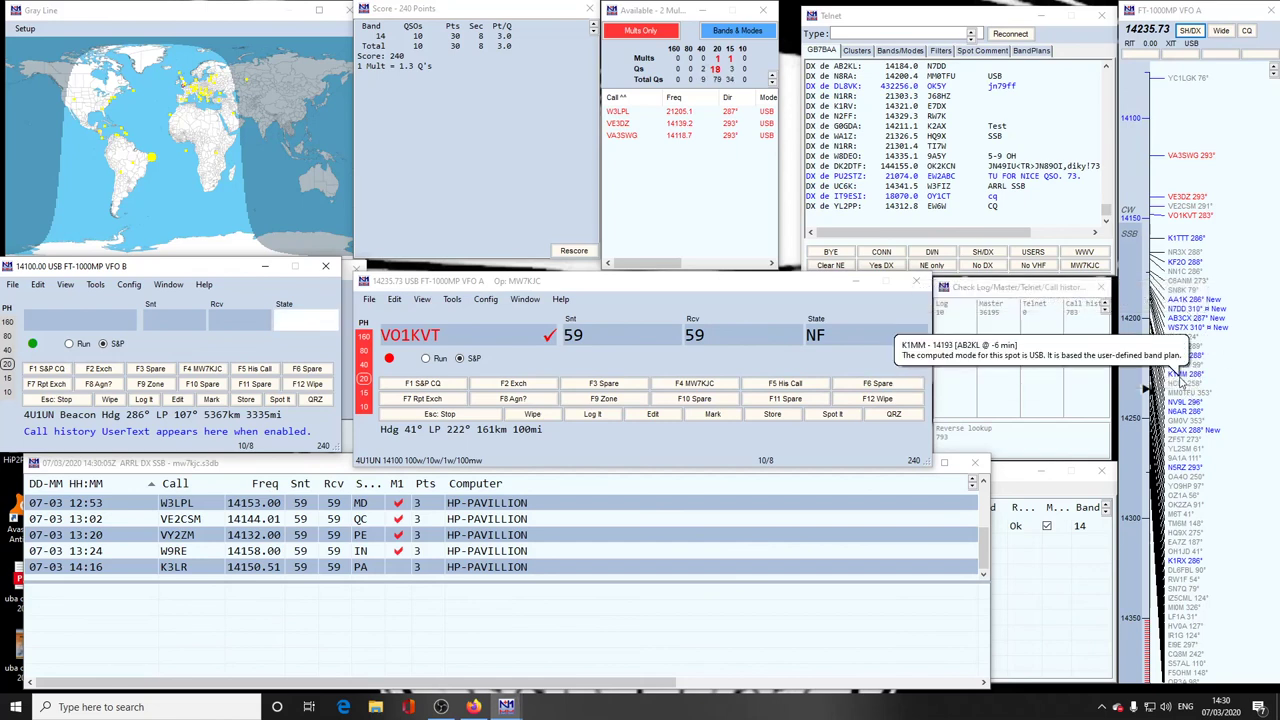
left_click(1182, 381)
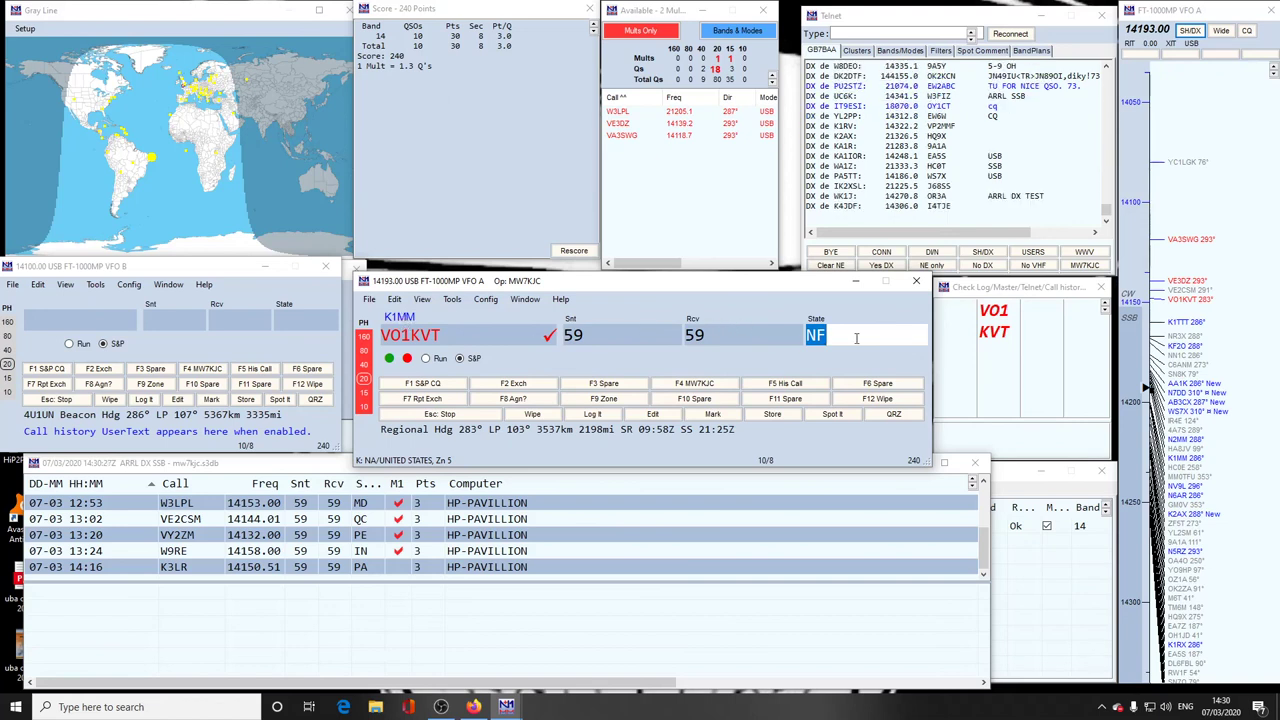
key("BackSpace")
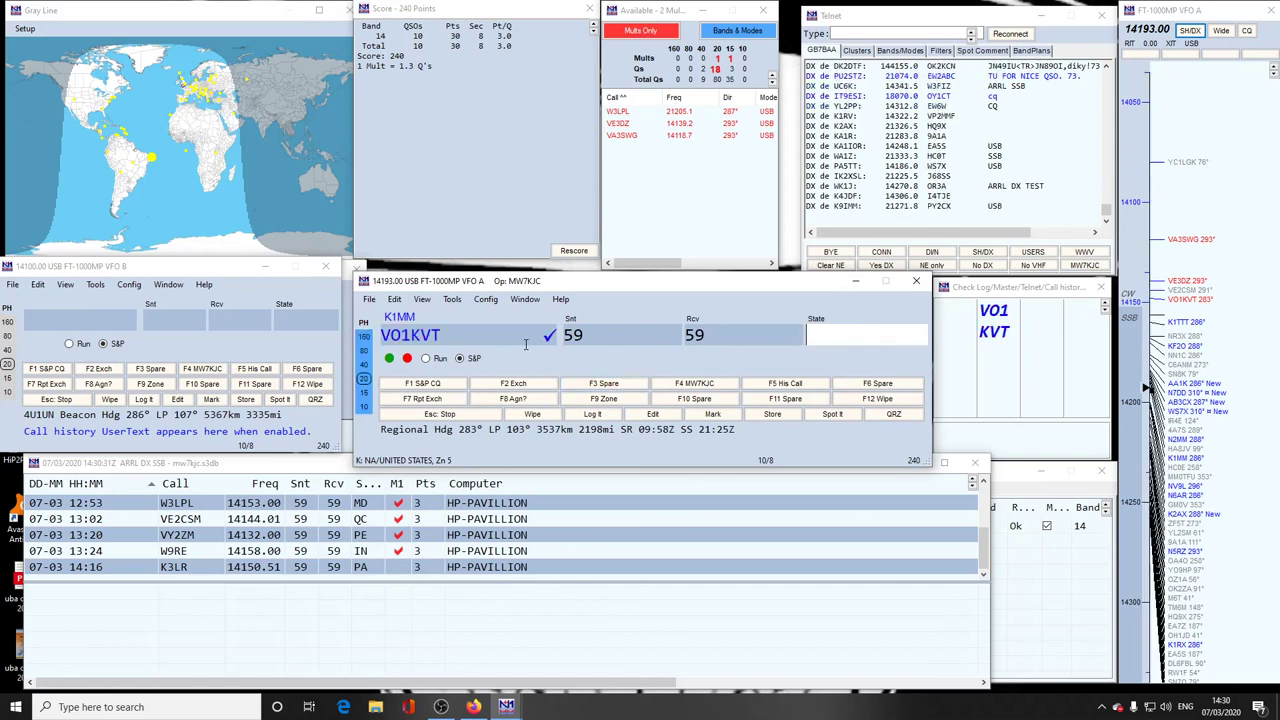
left_click(525, 344)
key("BackSpace")
key("BackSpace")
key("BackSpace")
key("BackSpace")
key("BackSpace")
key("BackSpace")
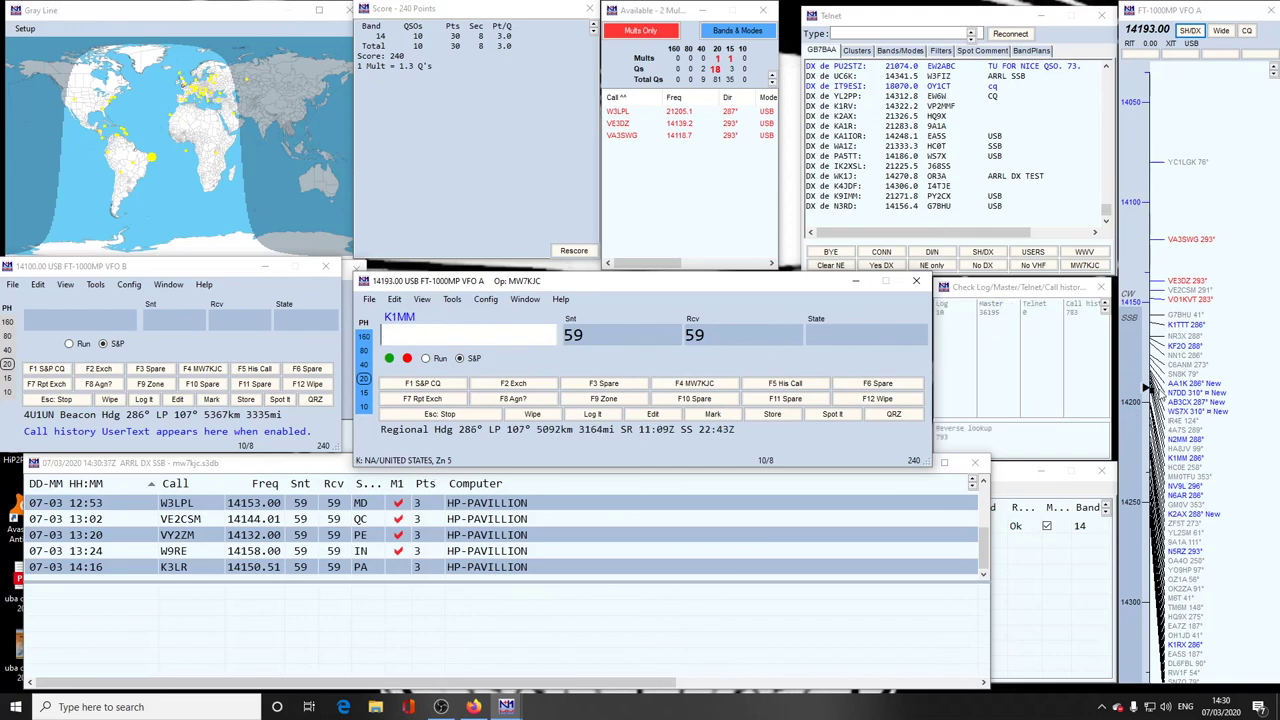
left_click(1176, 404)
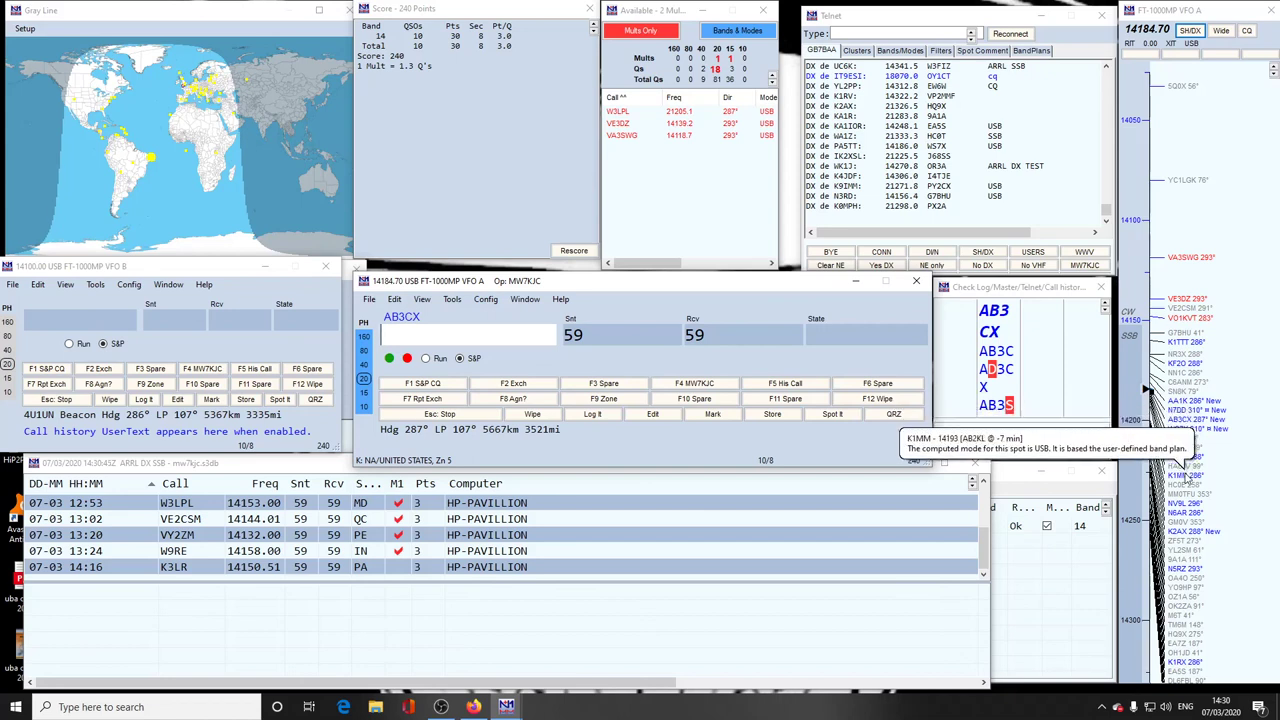
left_click(1184, 477)
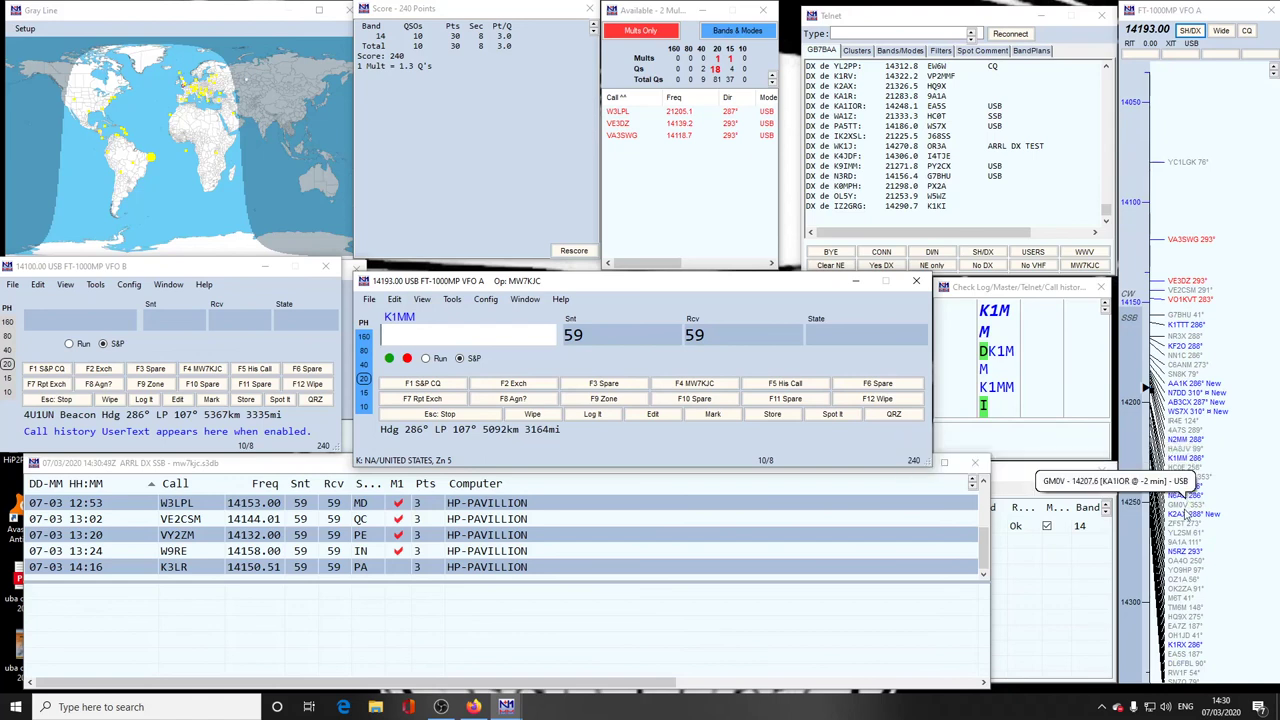
left_click(1184, 516)
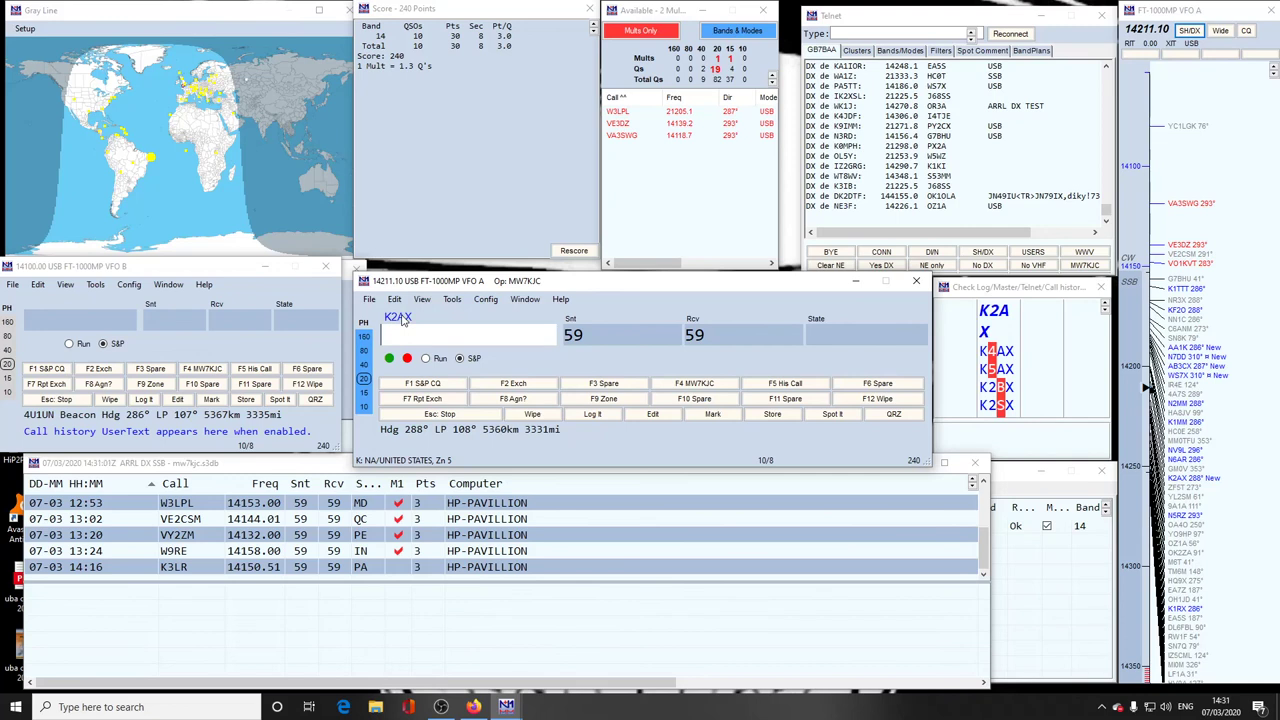
left_click(398, 318)
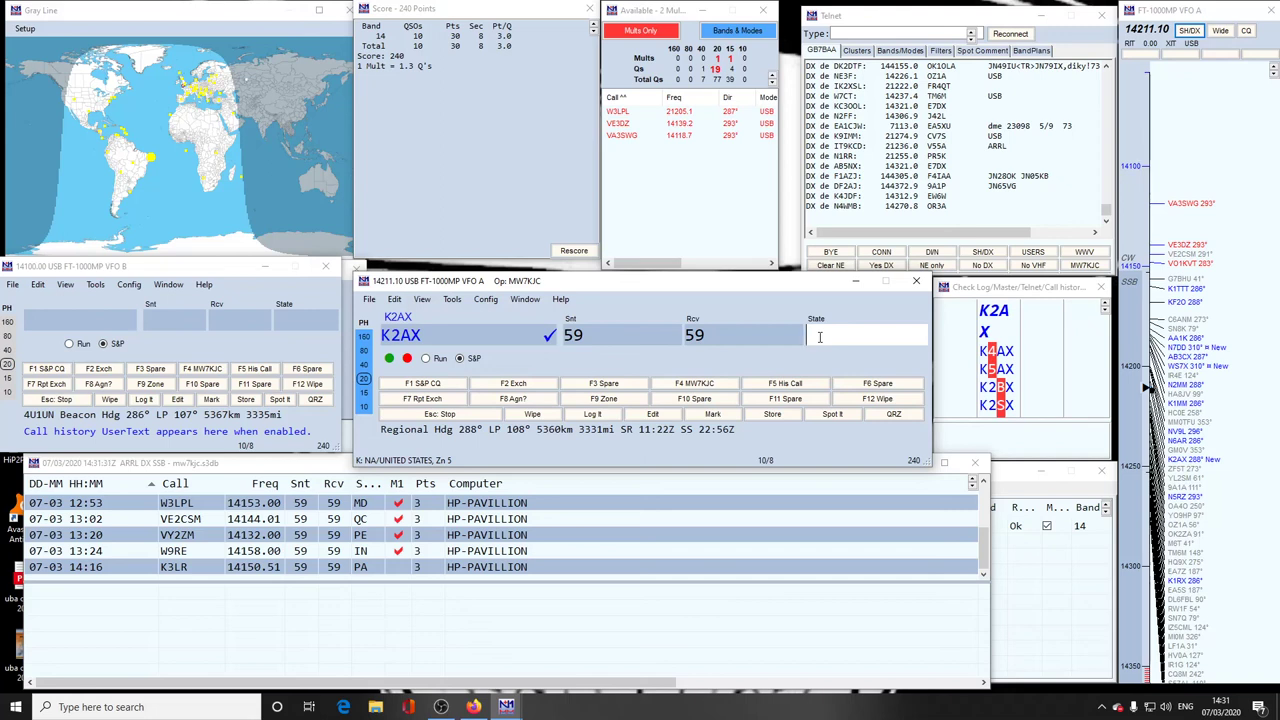
type("NJ")
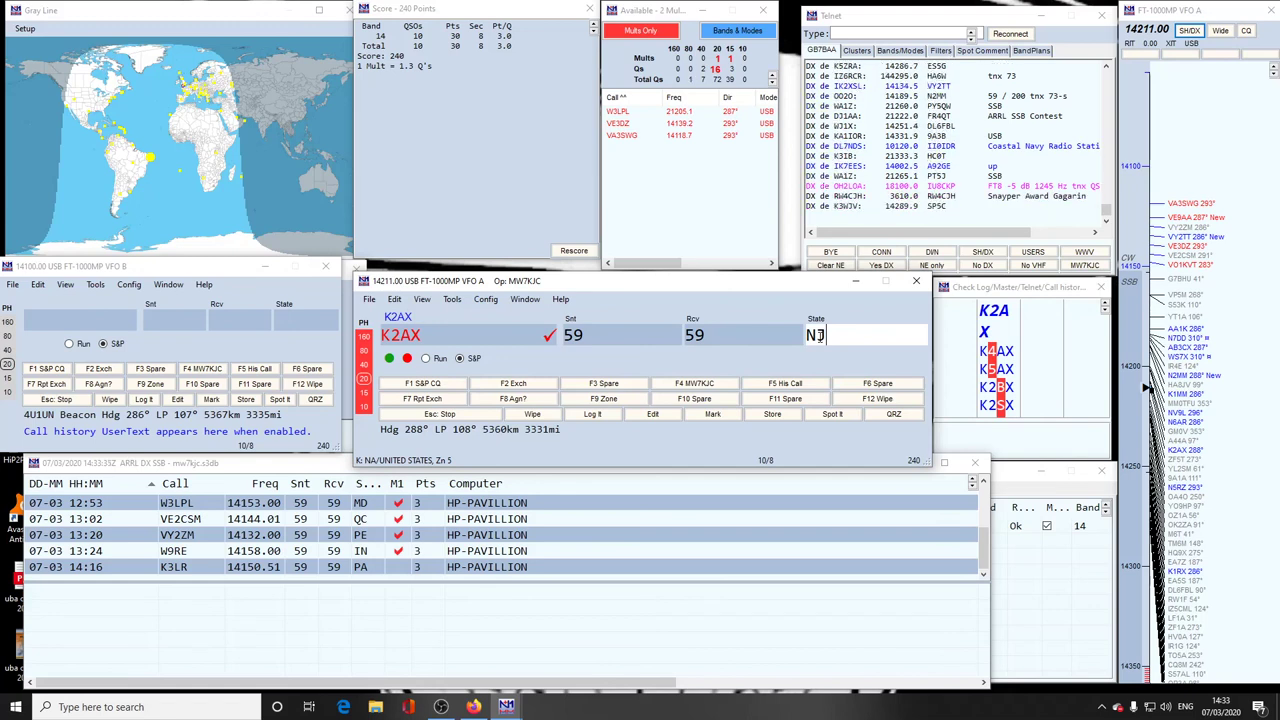
double_click(818, 336)
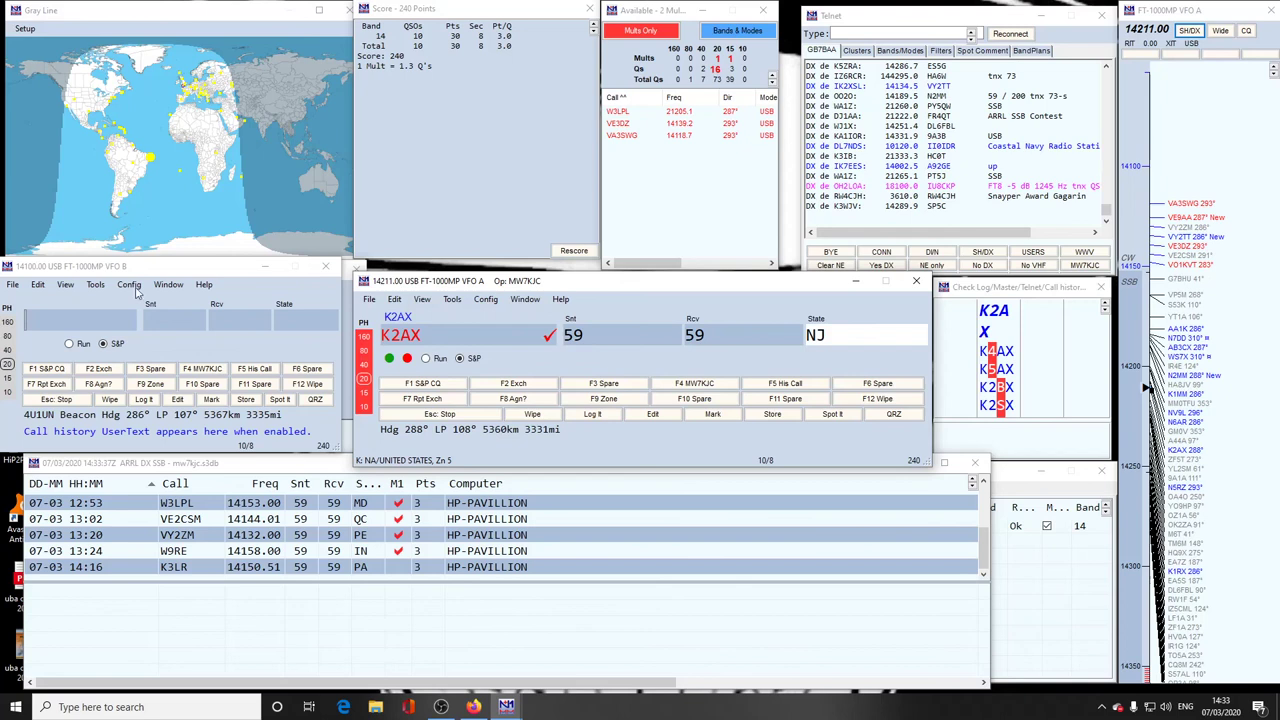